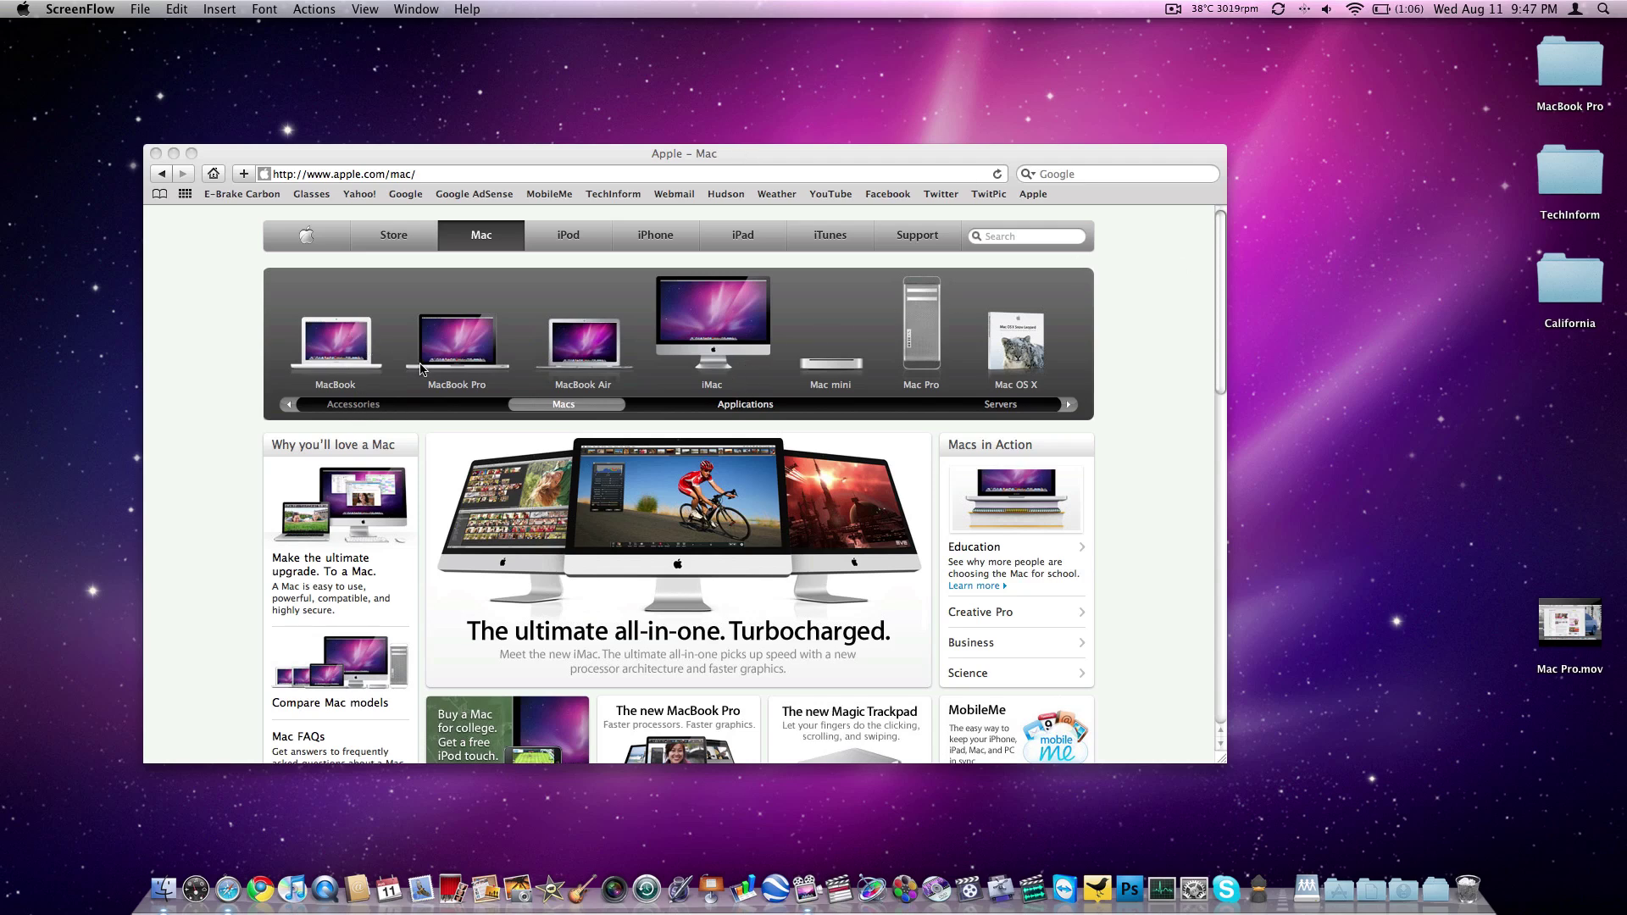
Browse the Mac product carousel on apple.com in Safari, jumping to Applications.
{"action": "left_click", "coordinate": [519, 410]}
{"action": "left_click_drag", "start_coordinate": [519, 410], "coordinate": [595, 415]}
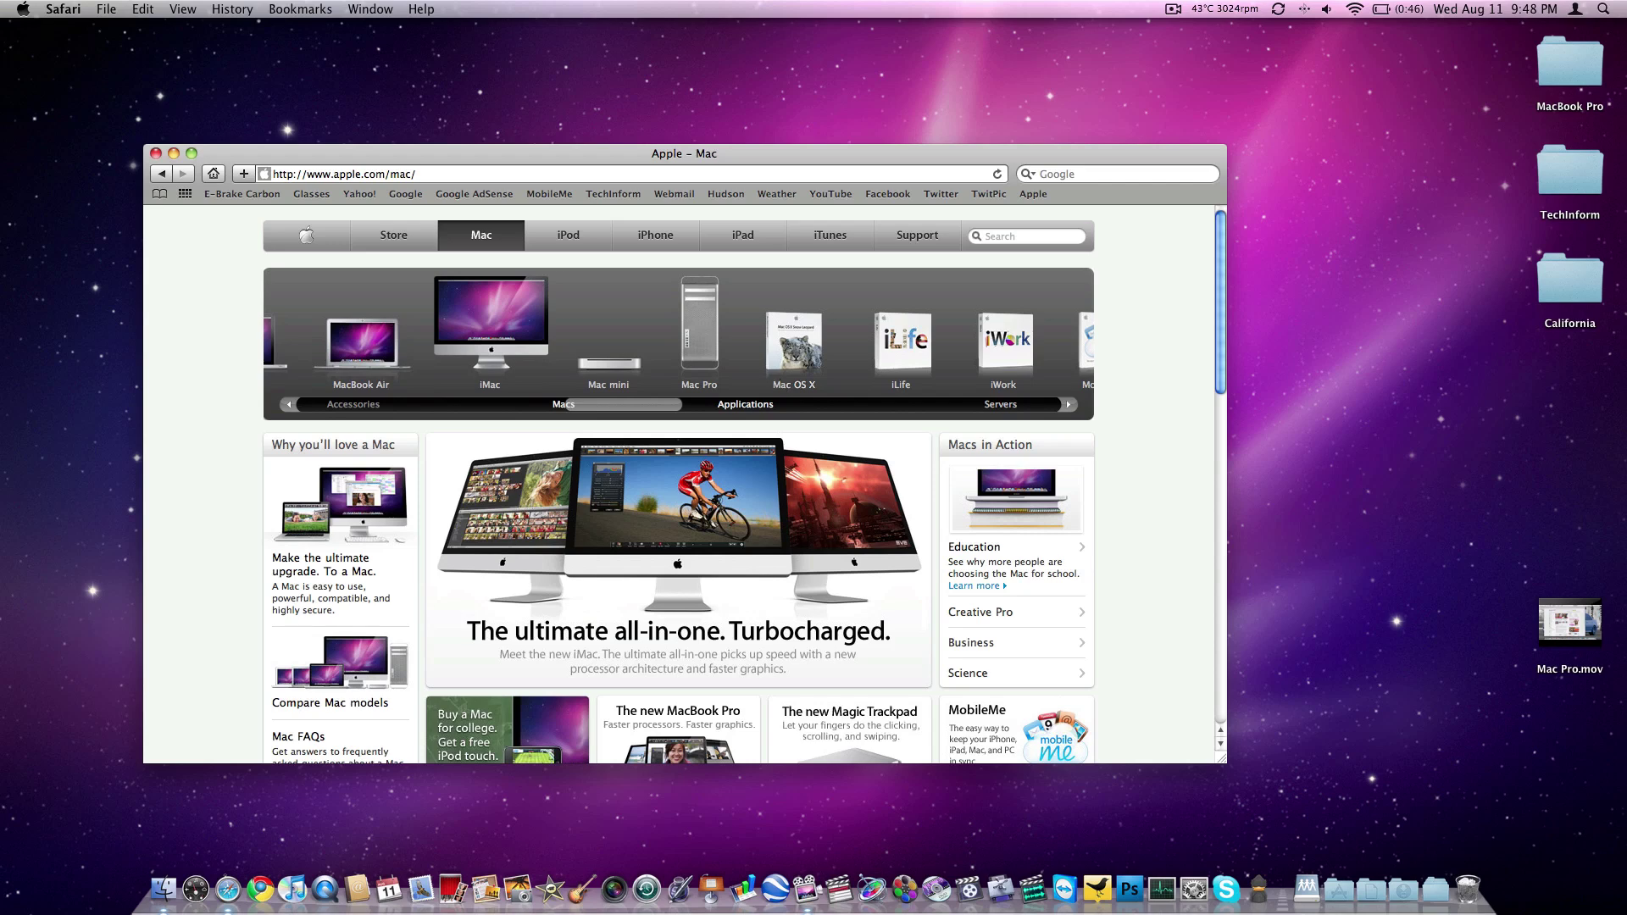
{"action": "left_click", "coordinate": [730, 406]}
{"action": "scroll", "coordinate": [731, 413], "scroll_direction": "right", "scroll_amount": 5}
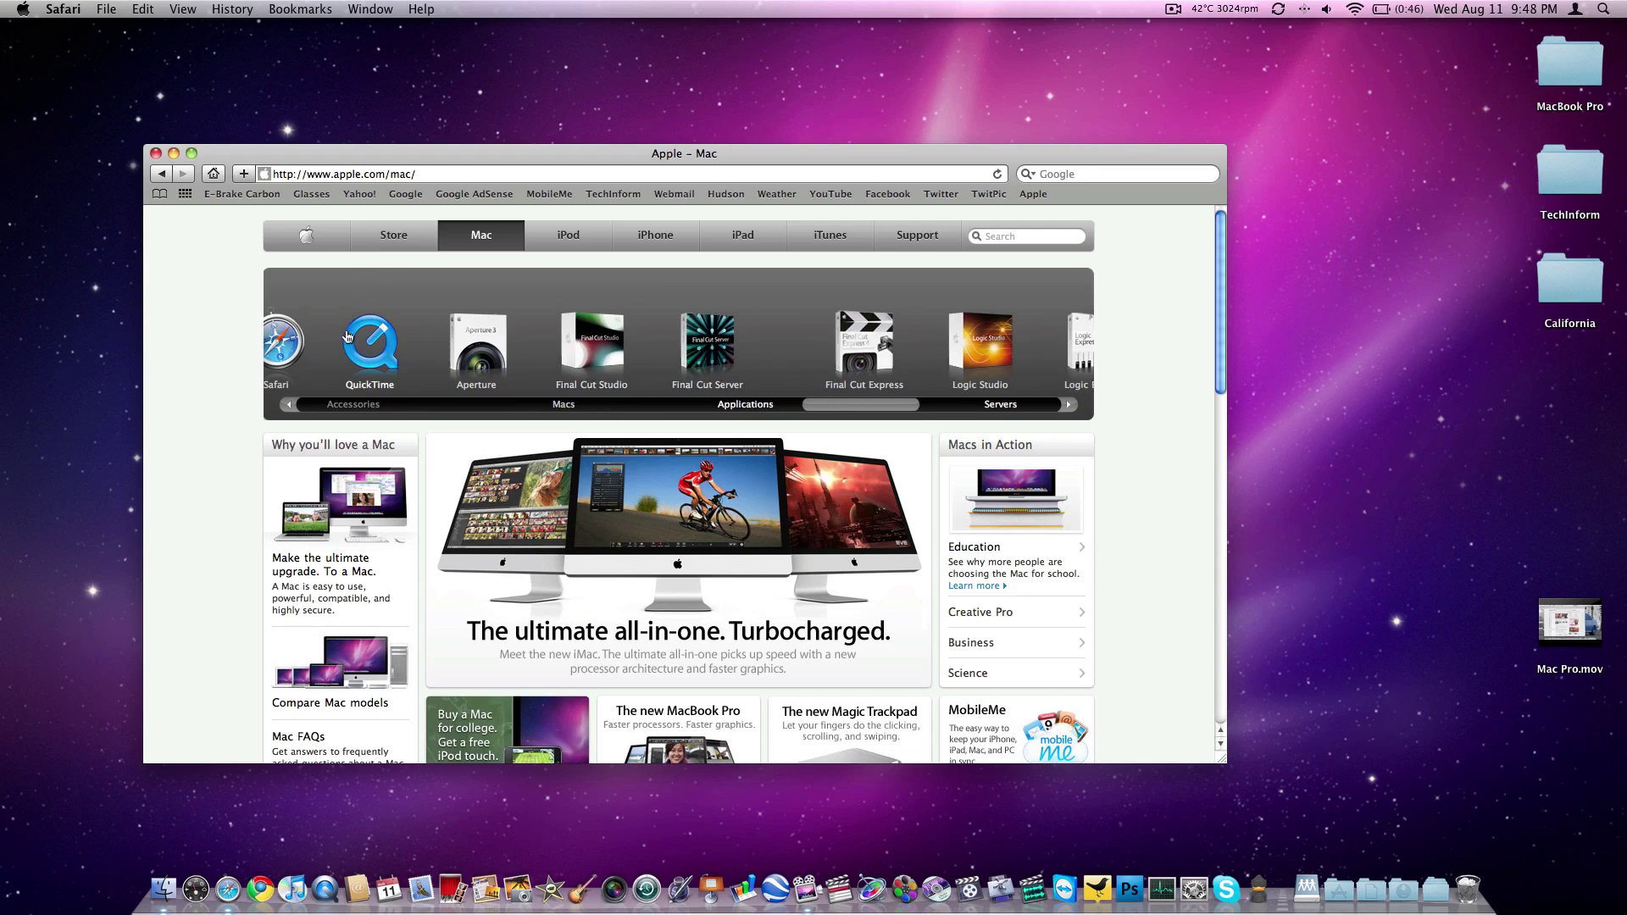
Close Safari, launch Photoshop and create a 1920×1080 transparent document named Test.
{"action": "left_click", "coordinate": [155, 154]}
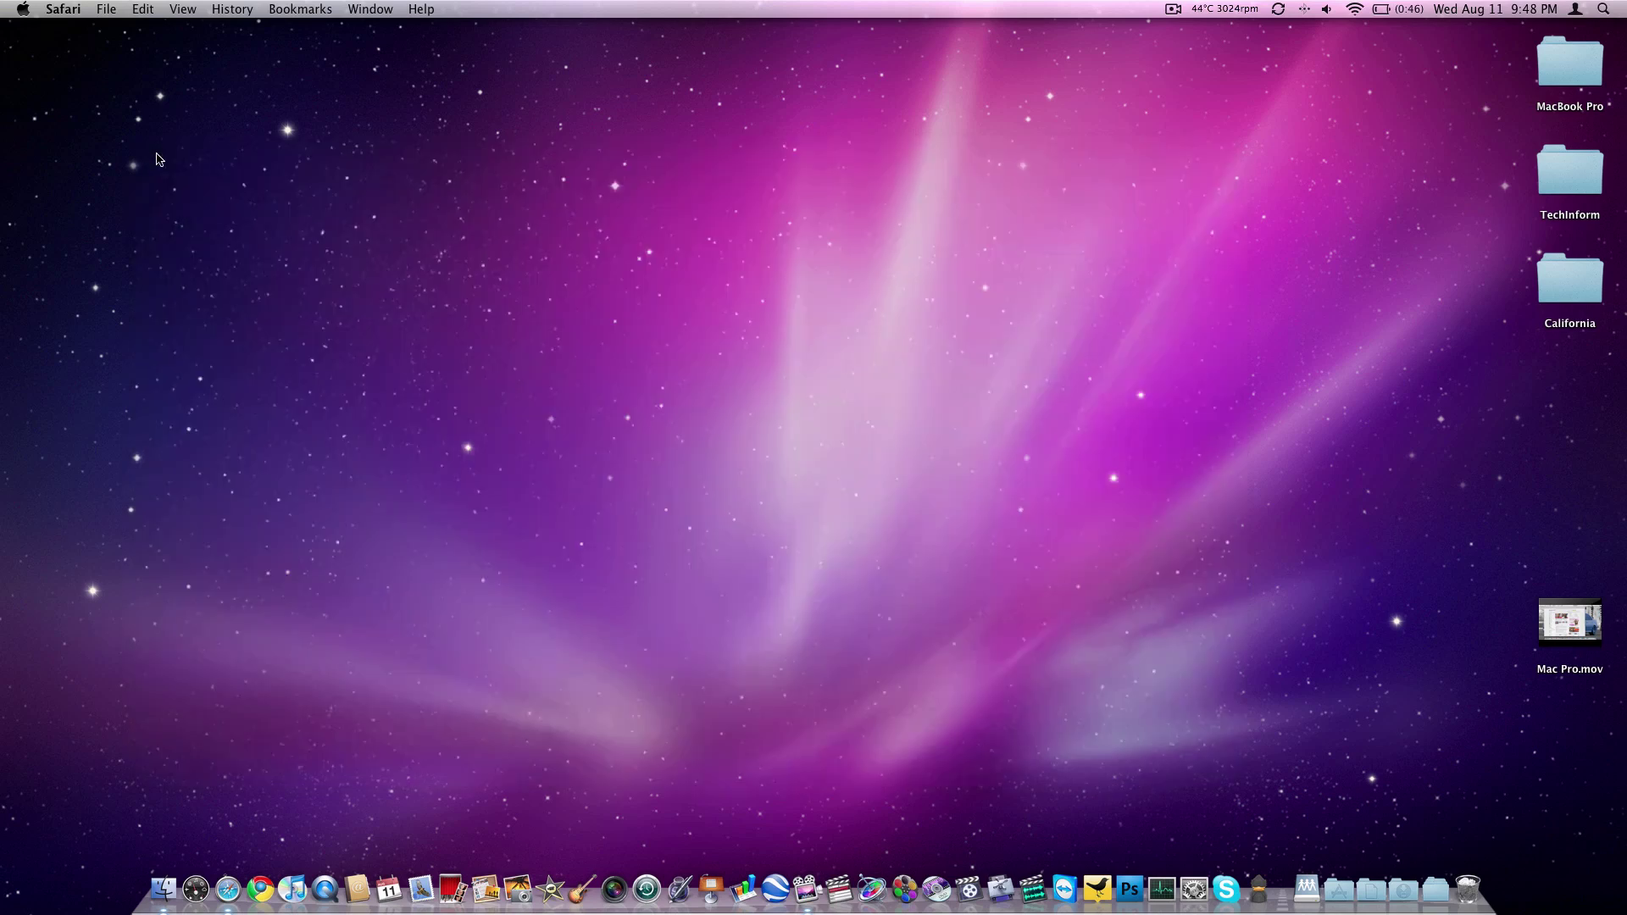
{"action": "left_click", "coordinate": [1141, 888]}
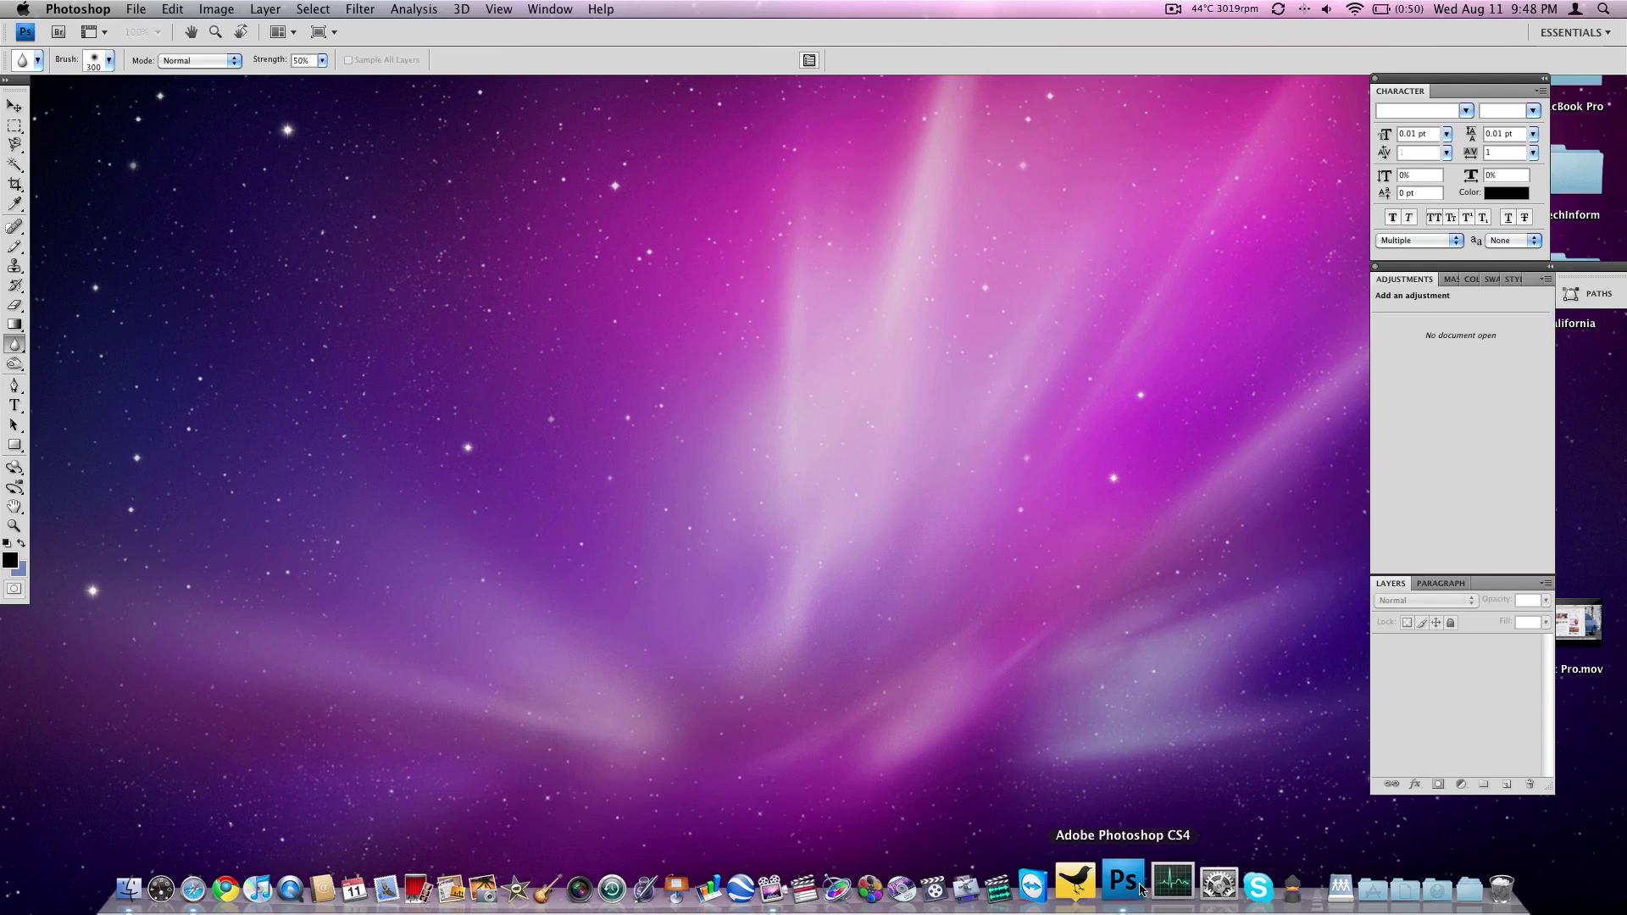
{"action": "key", "text": "super+n"}
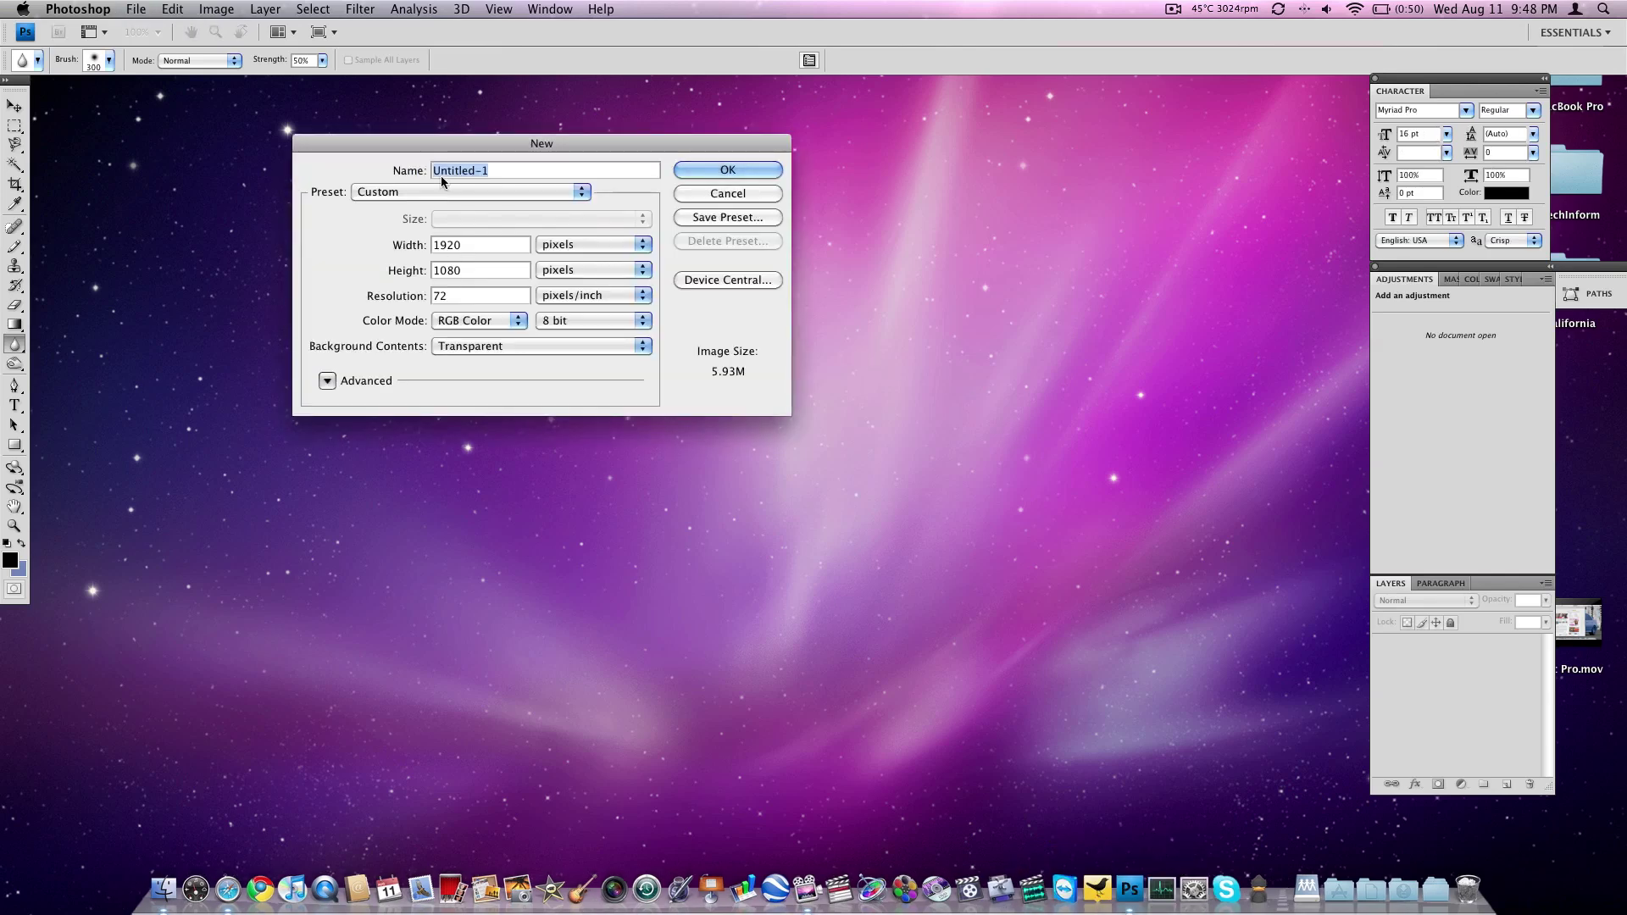
{"action": "type", "text": "Test"}
{"action": "key", "text": "Tab"}
{"action": "left_click", "coordinate": [690, 166]}
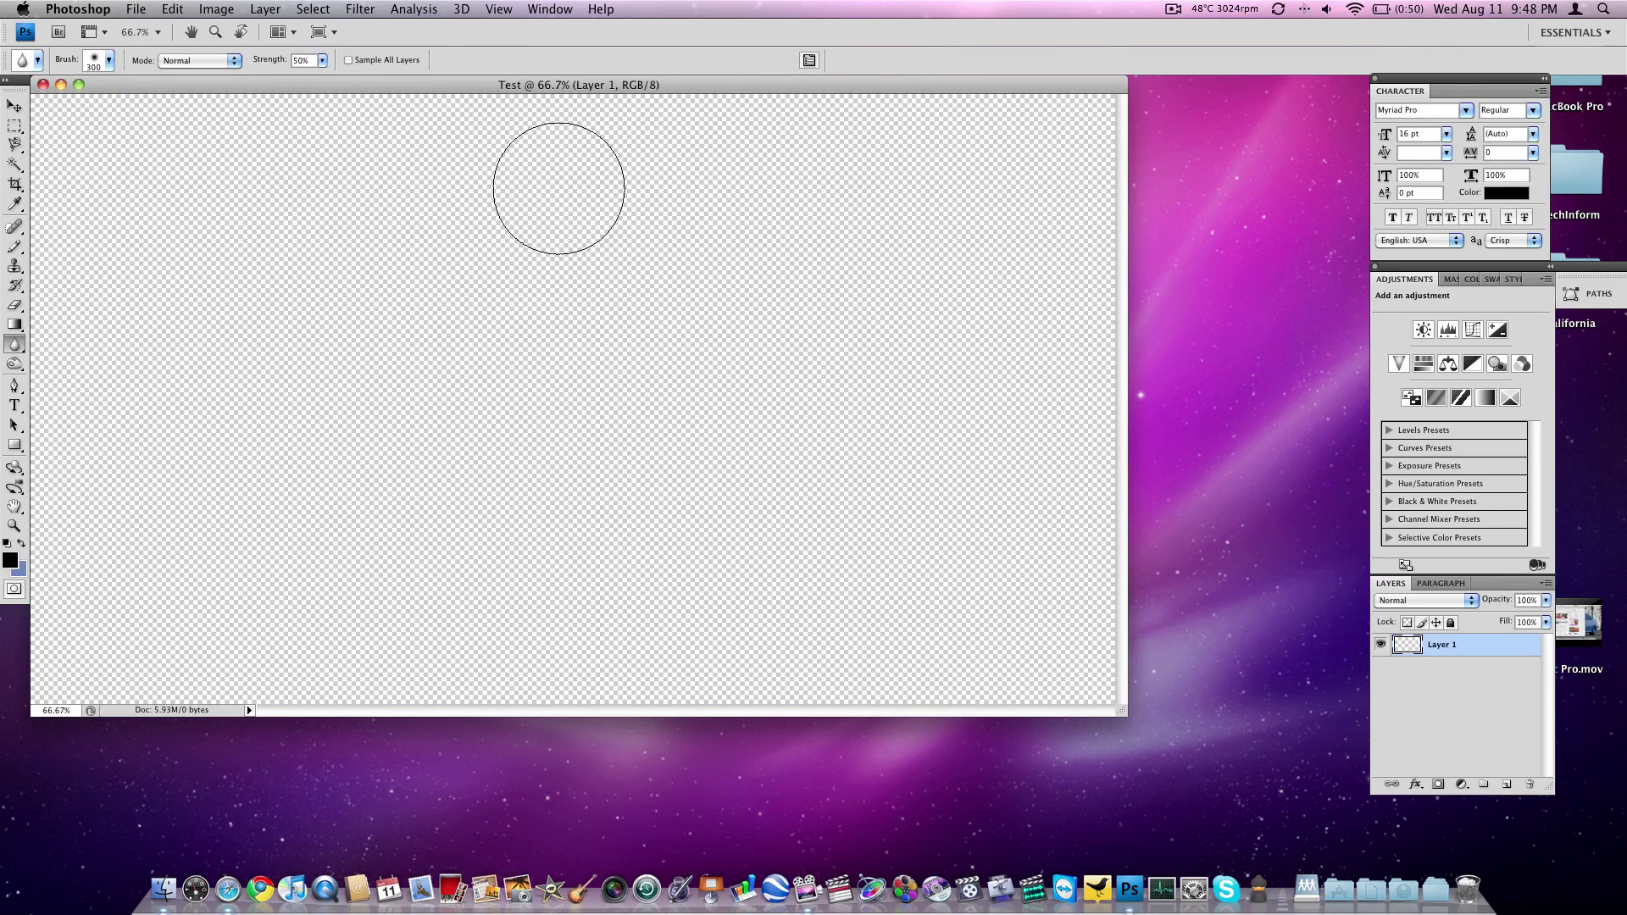
Enlarge the Test window and open the Apple 23 wallpaper from Wallpapers > Technology > Mac.
{"action": "left_click_drag", "start_coordinate": [1127, 716], "coordinate": [1281, 777]}
{"action": "key", "text": "super+o"}
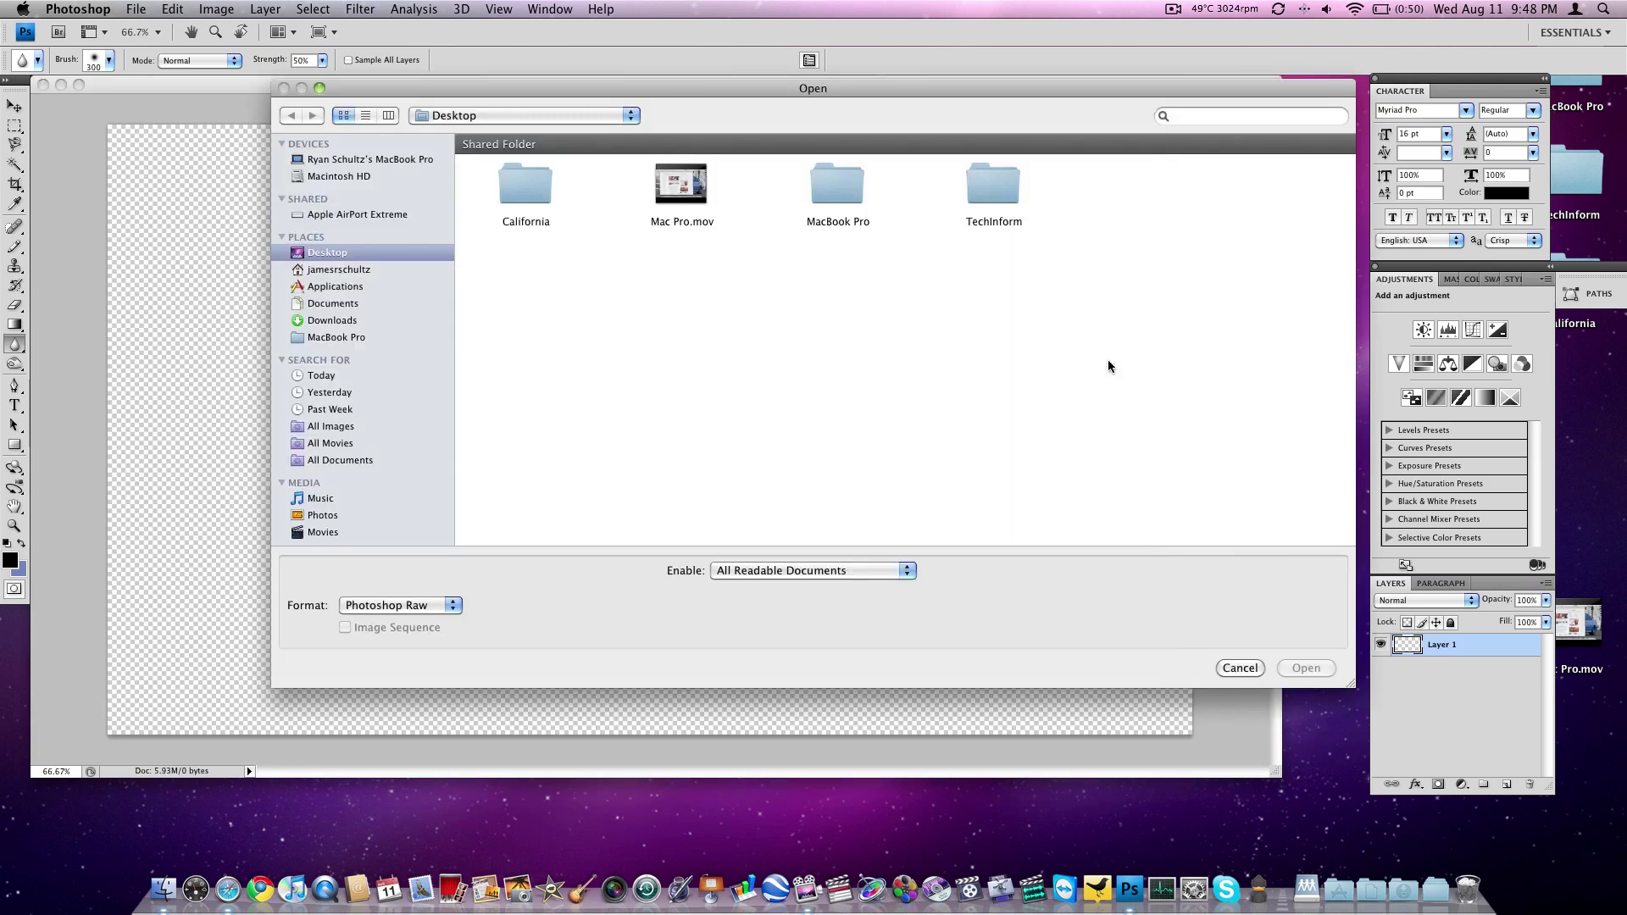
{"action": "double_click", "coordinate": [851, 199]}
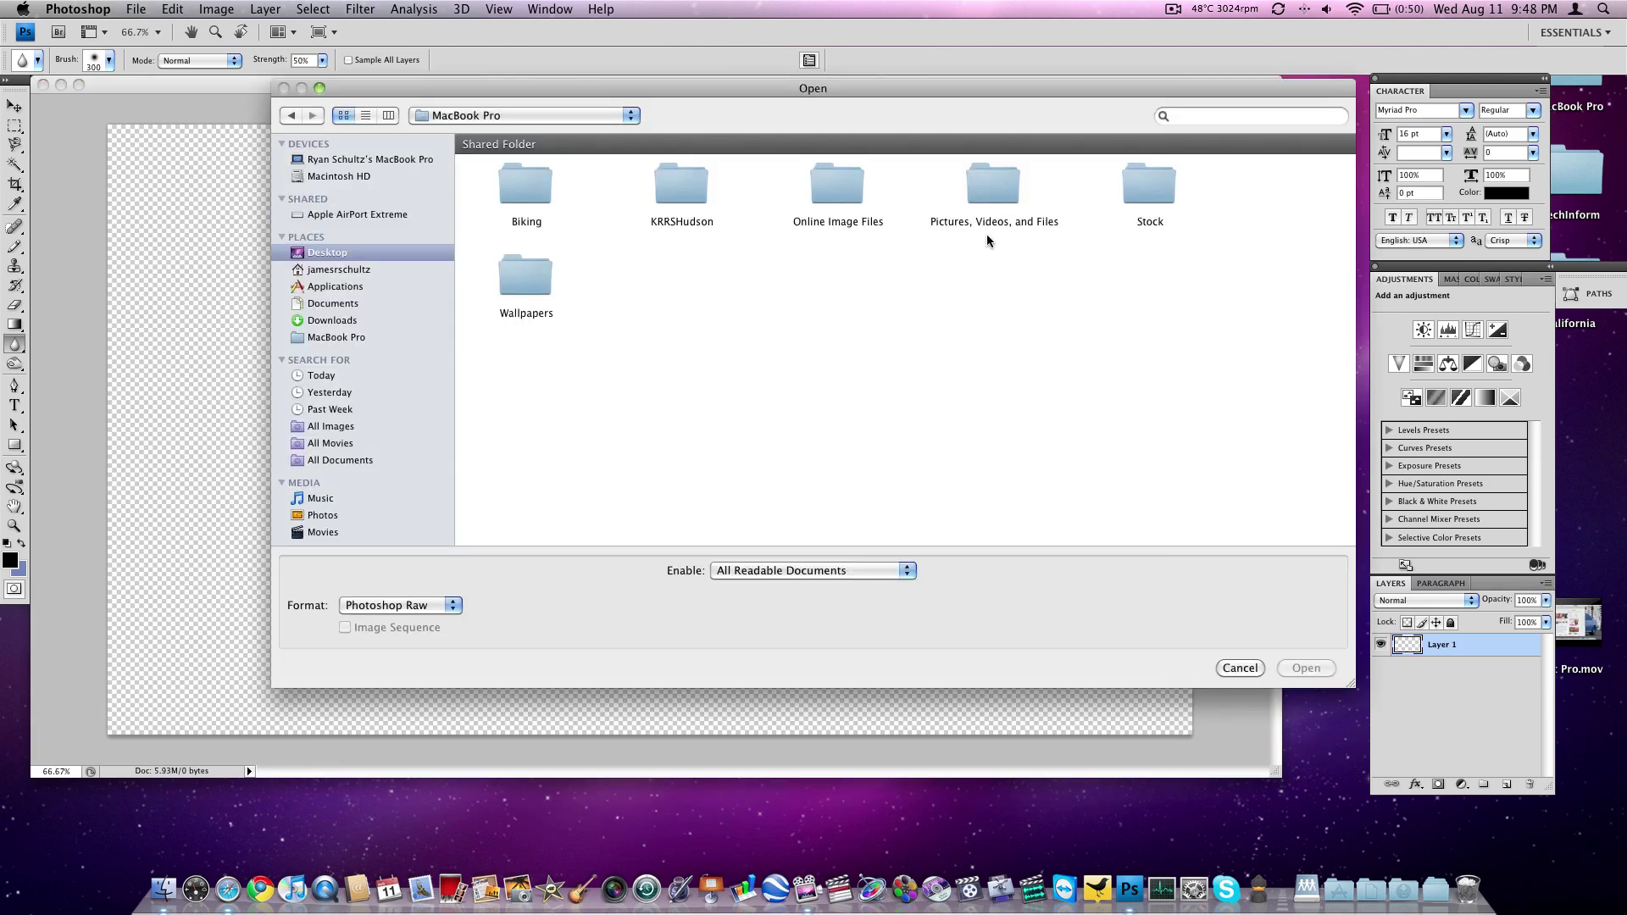
{"action": "double_click", "coordinate": [525, 275]}
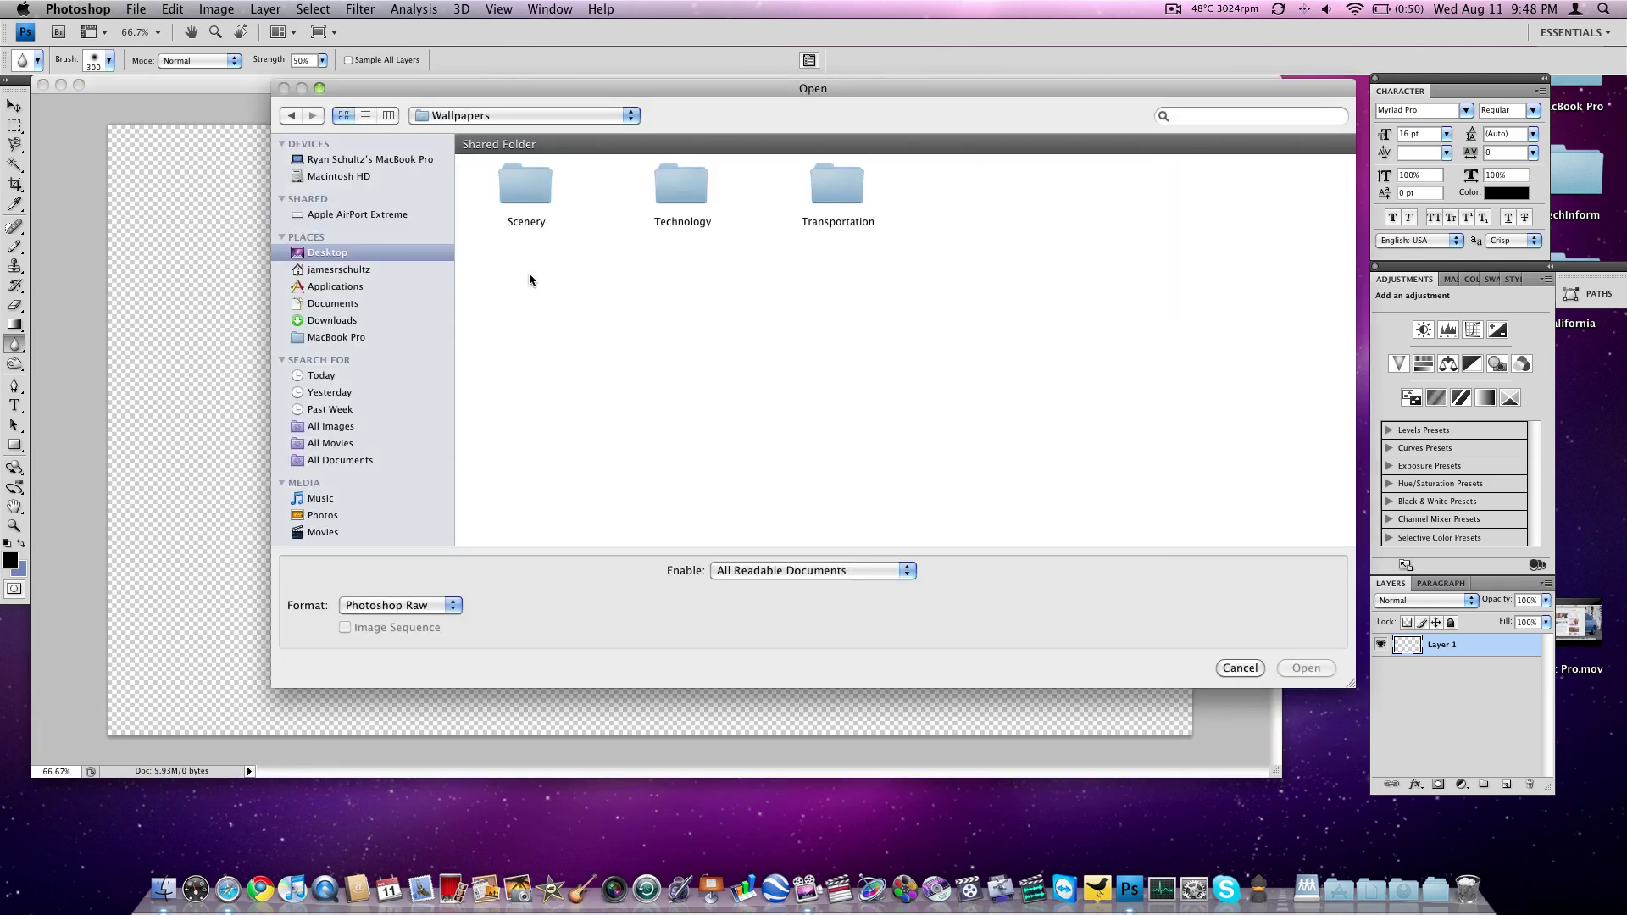
{"action": "double_click", "coordinate": [683, 206]}
{"action": "double_click", "coordinate": [529, 195]}
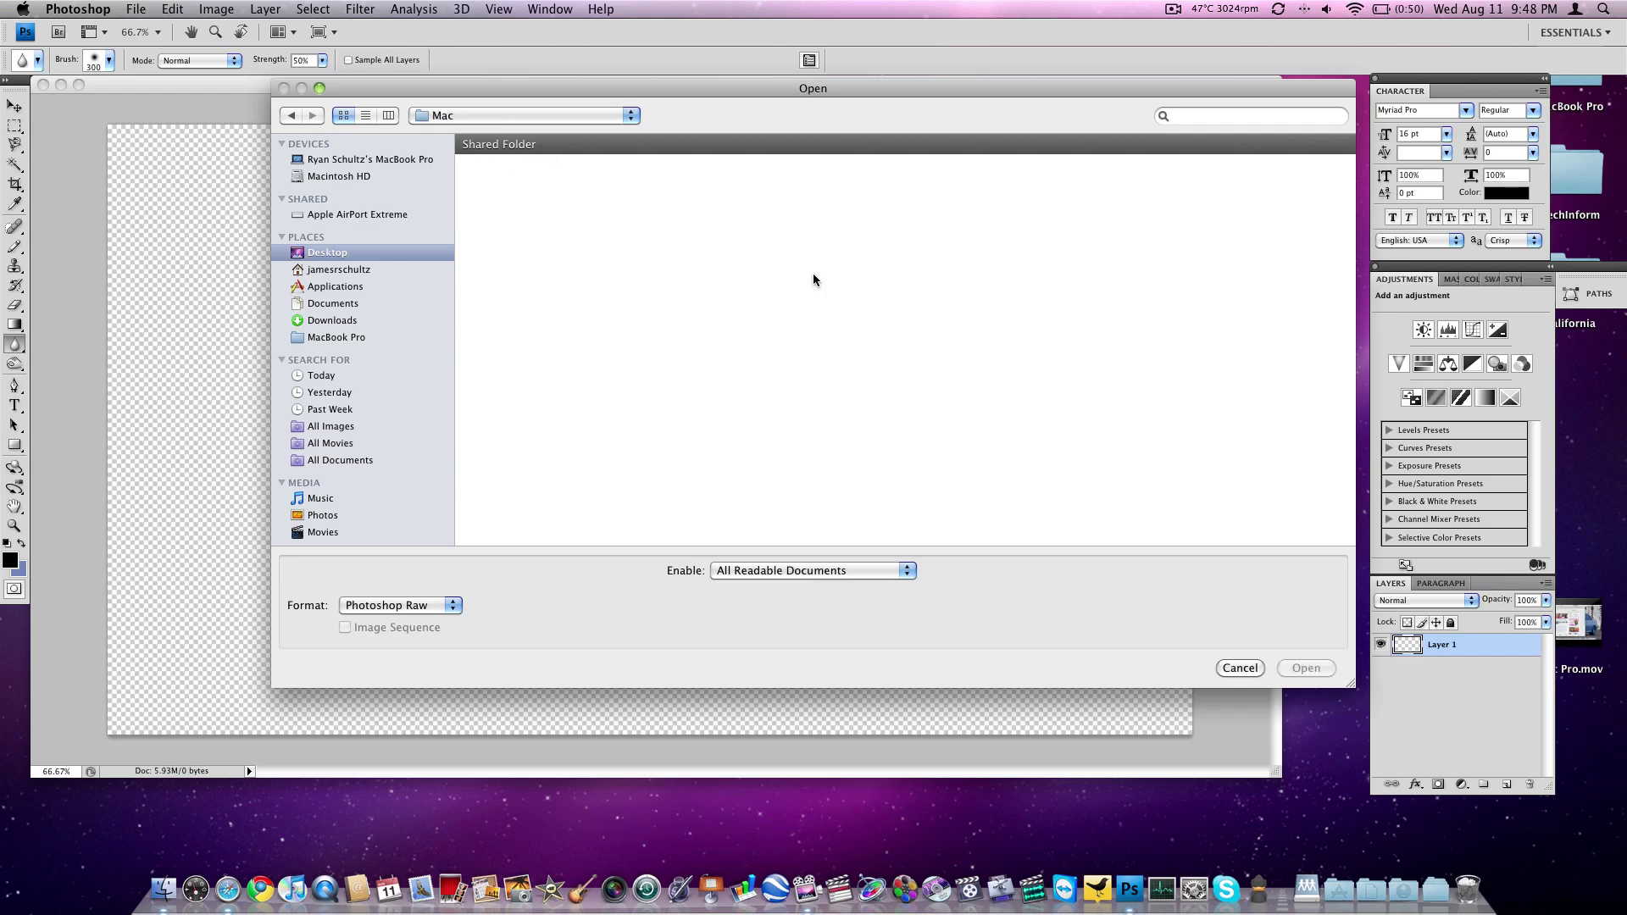
{"action": "scroll", "coordinate": [843, 339], "scroll_direction": "down", "scroll_amount": 5}
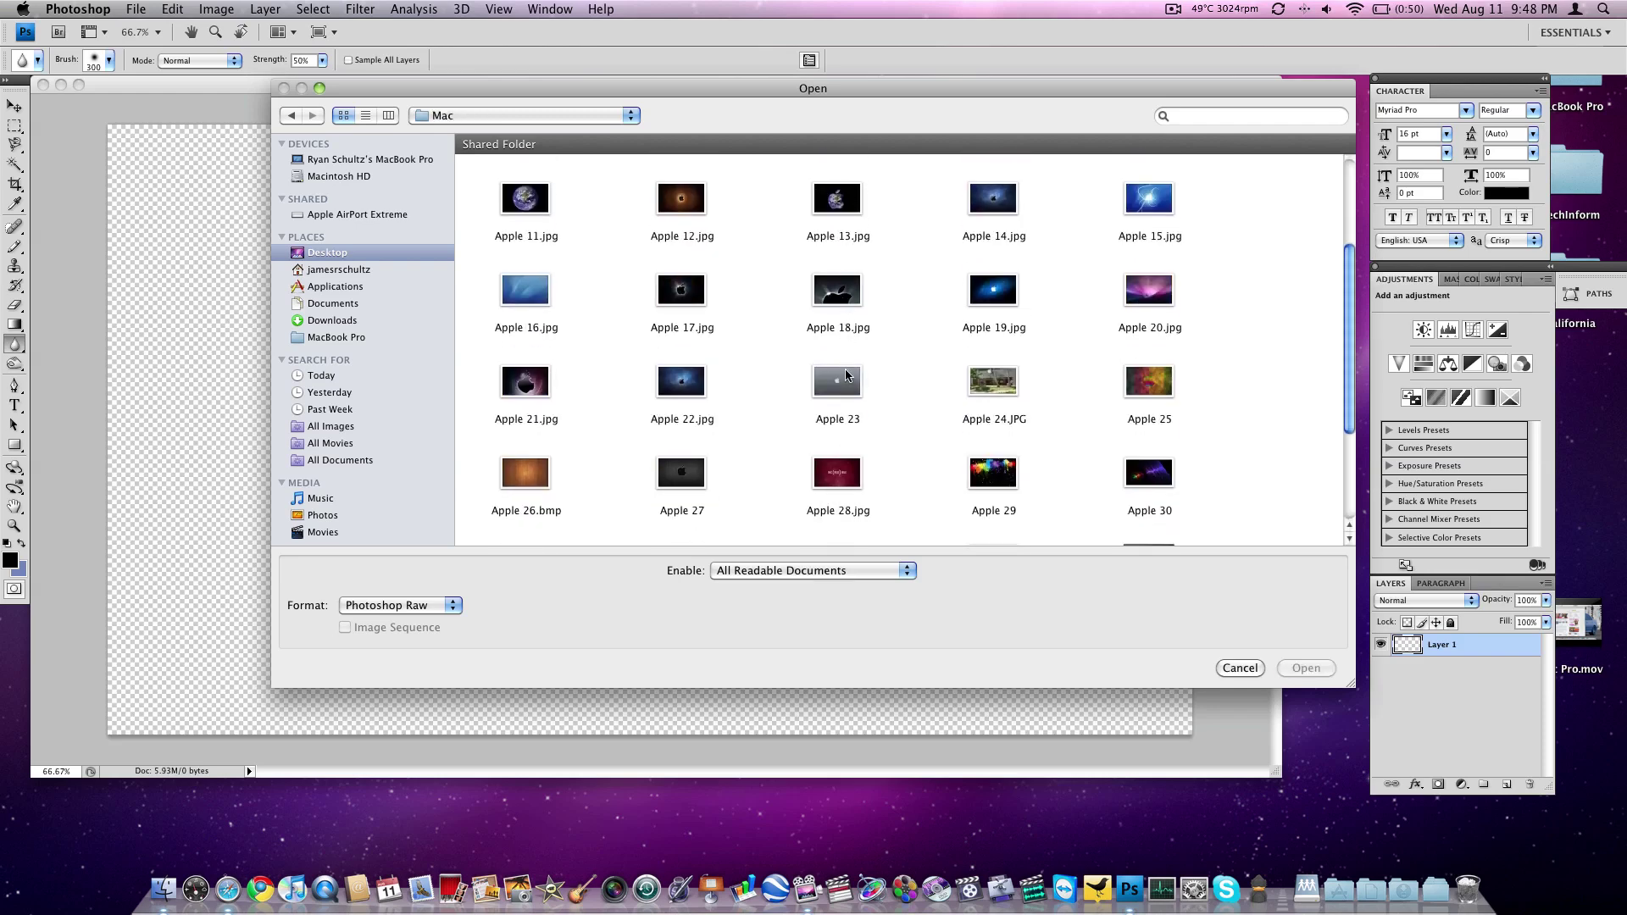
{"action": "double_click", "coordinate": [848, 380]}
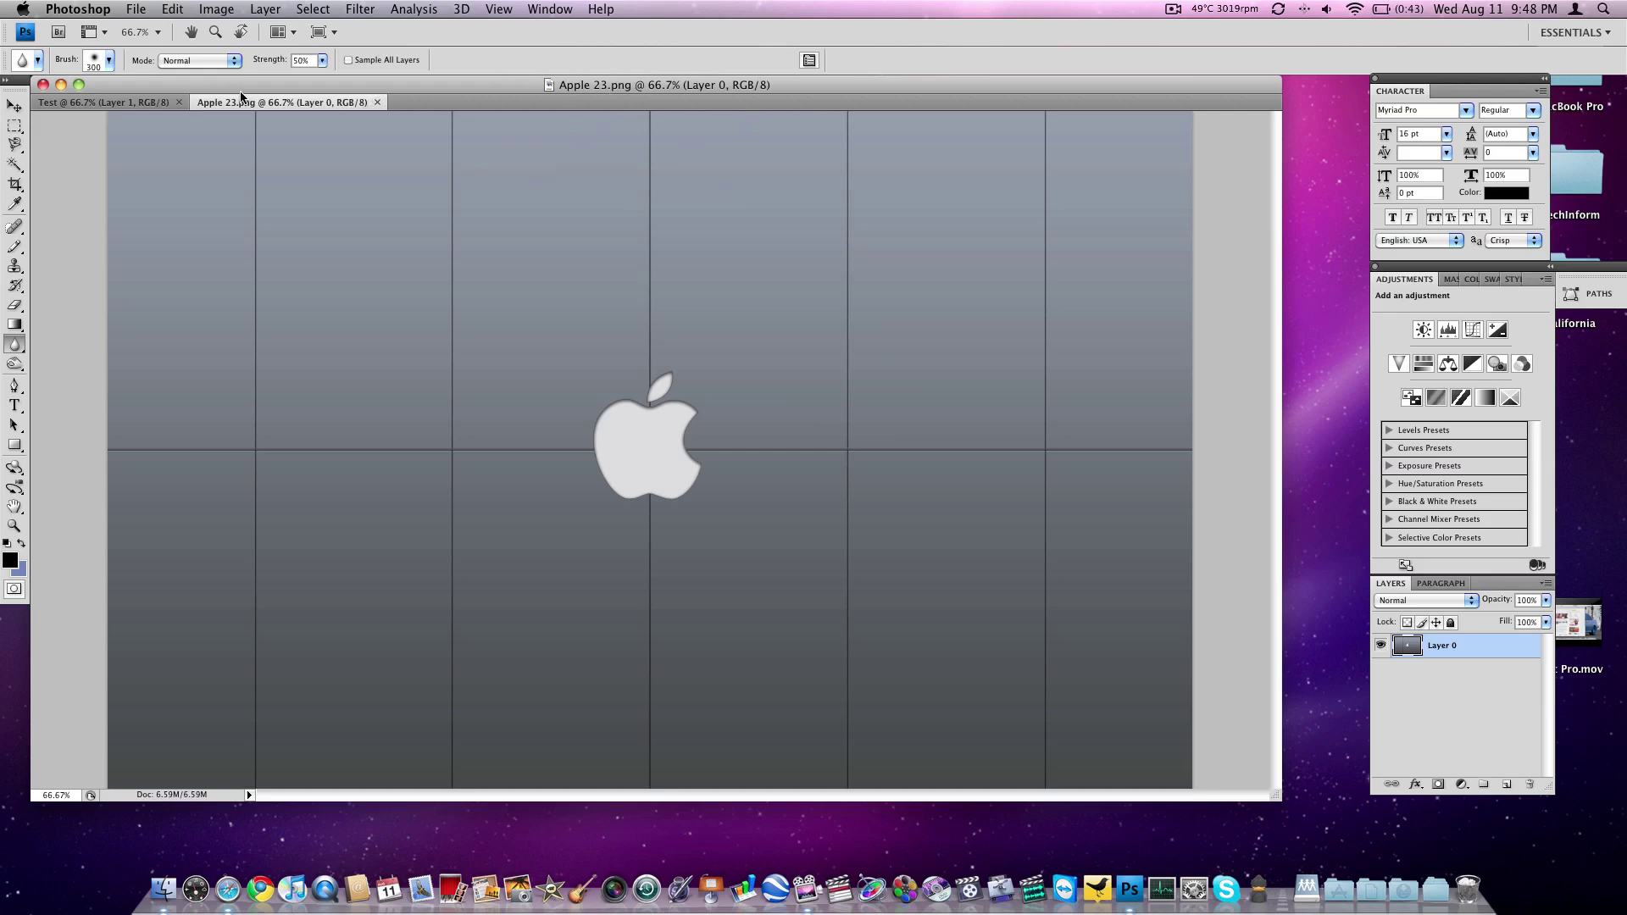
Open BMW E39.jpg from Documents > Other Media.
{"action": "key", "text": "super+o"}
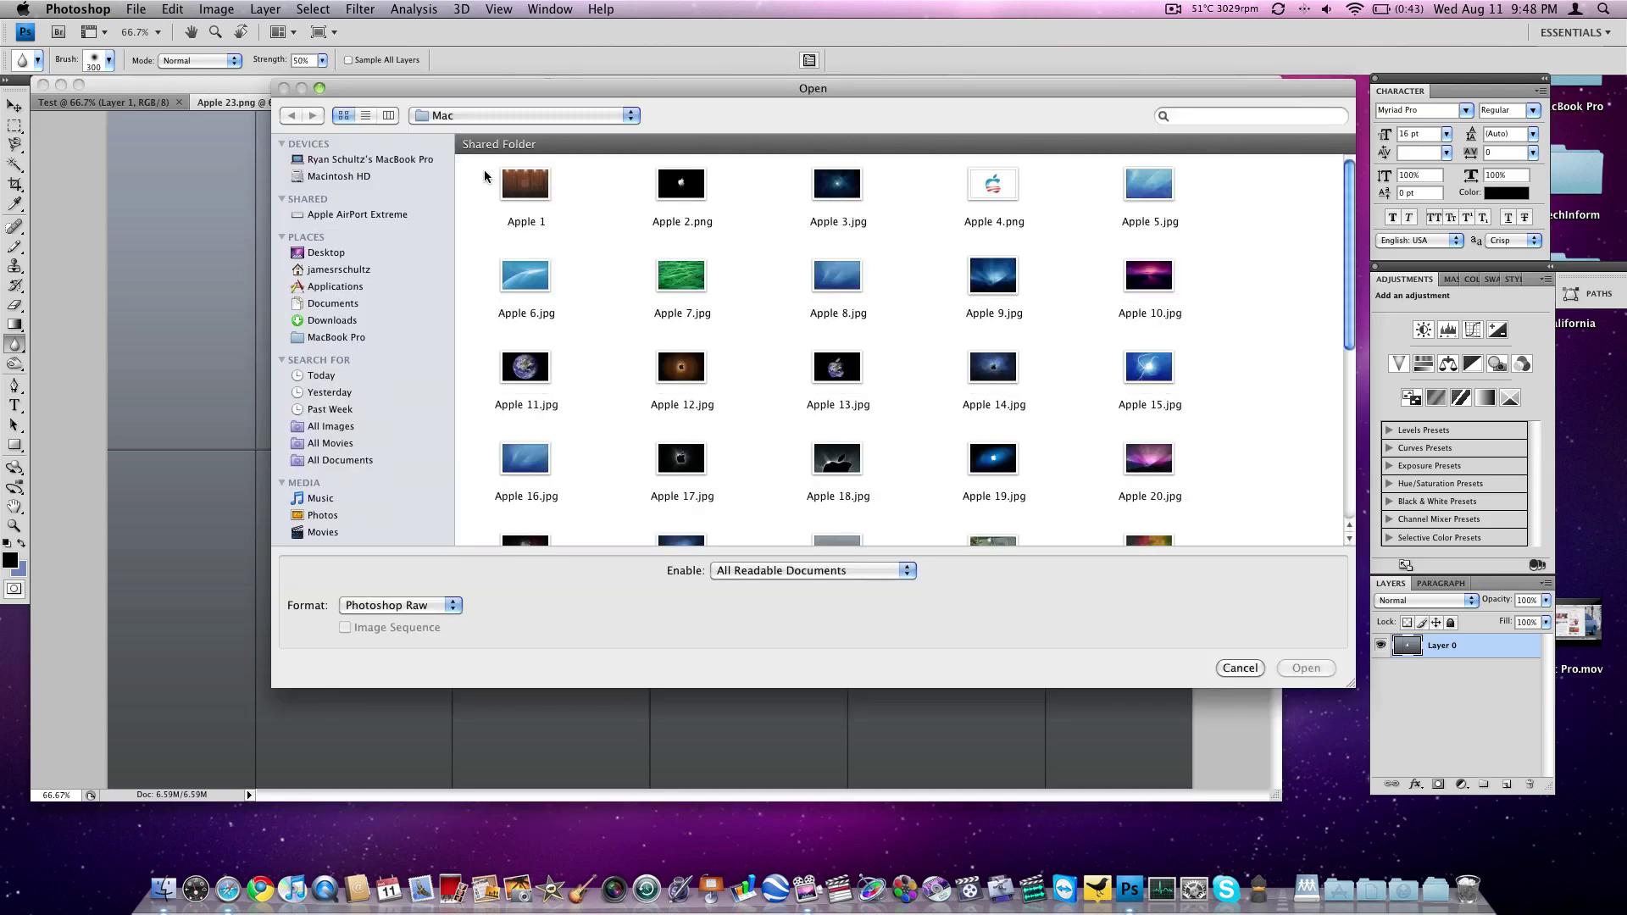
{"action": "left_click", "coordinate": [335, 303]}
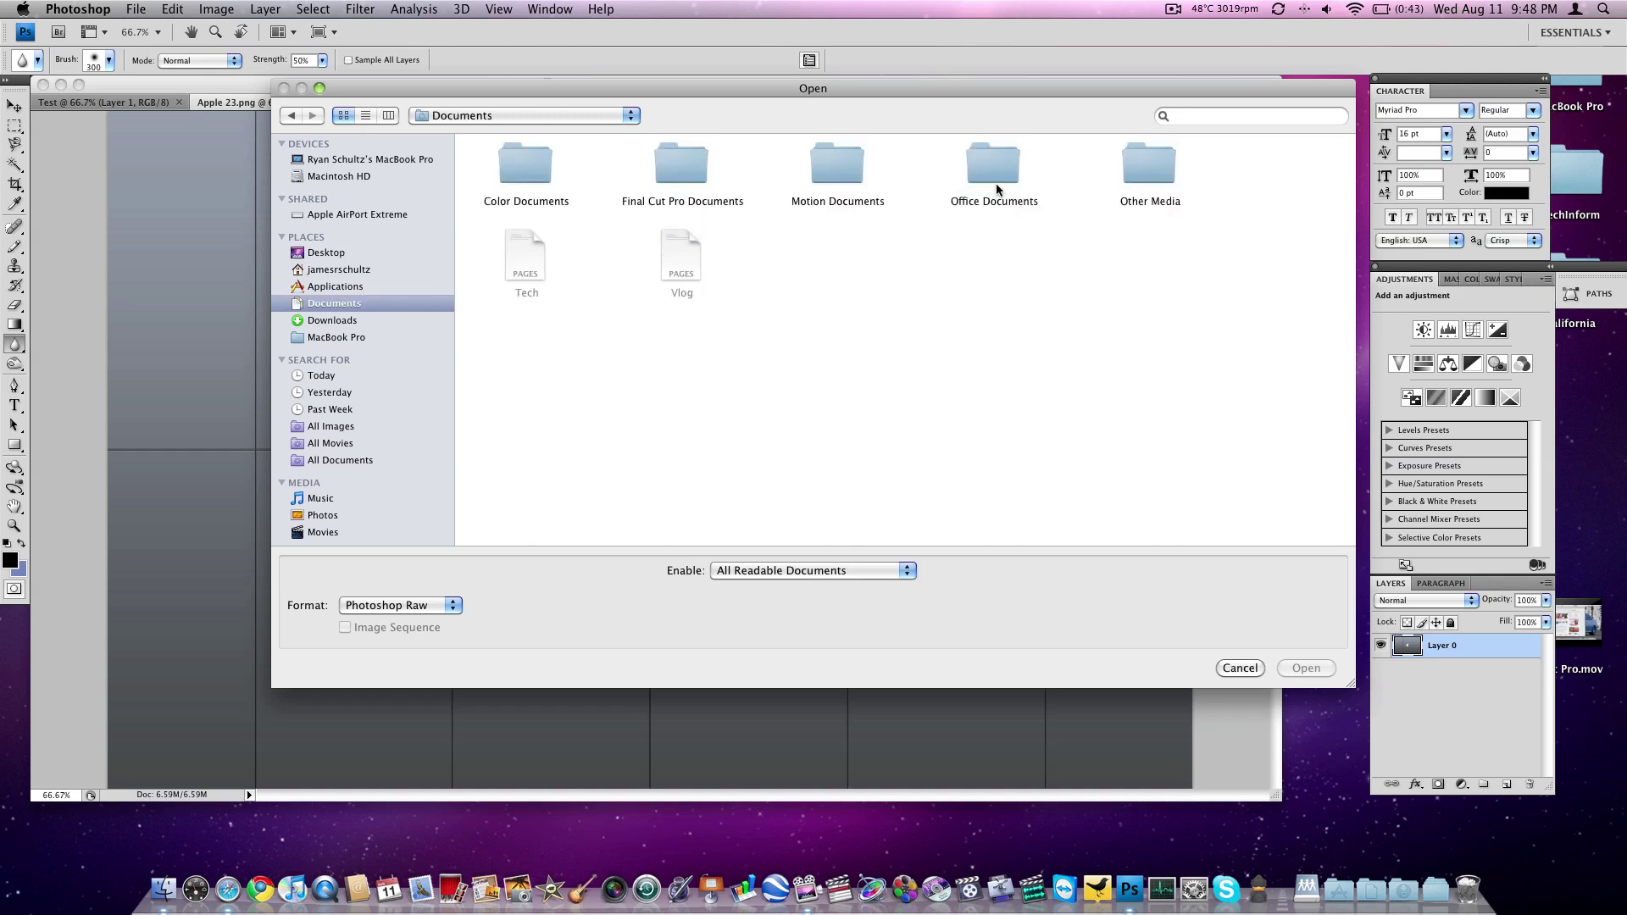
{"action": "double_click", "coordinate": [1126, 175]}
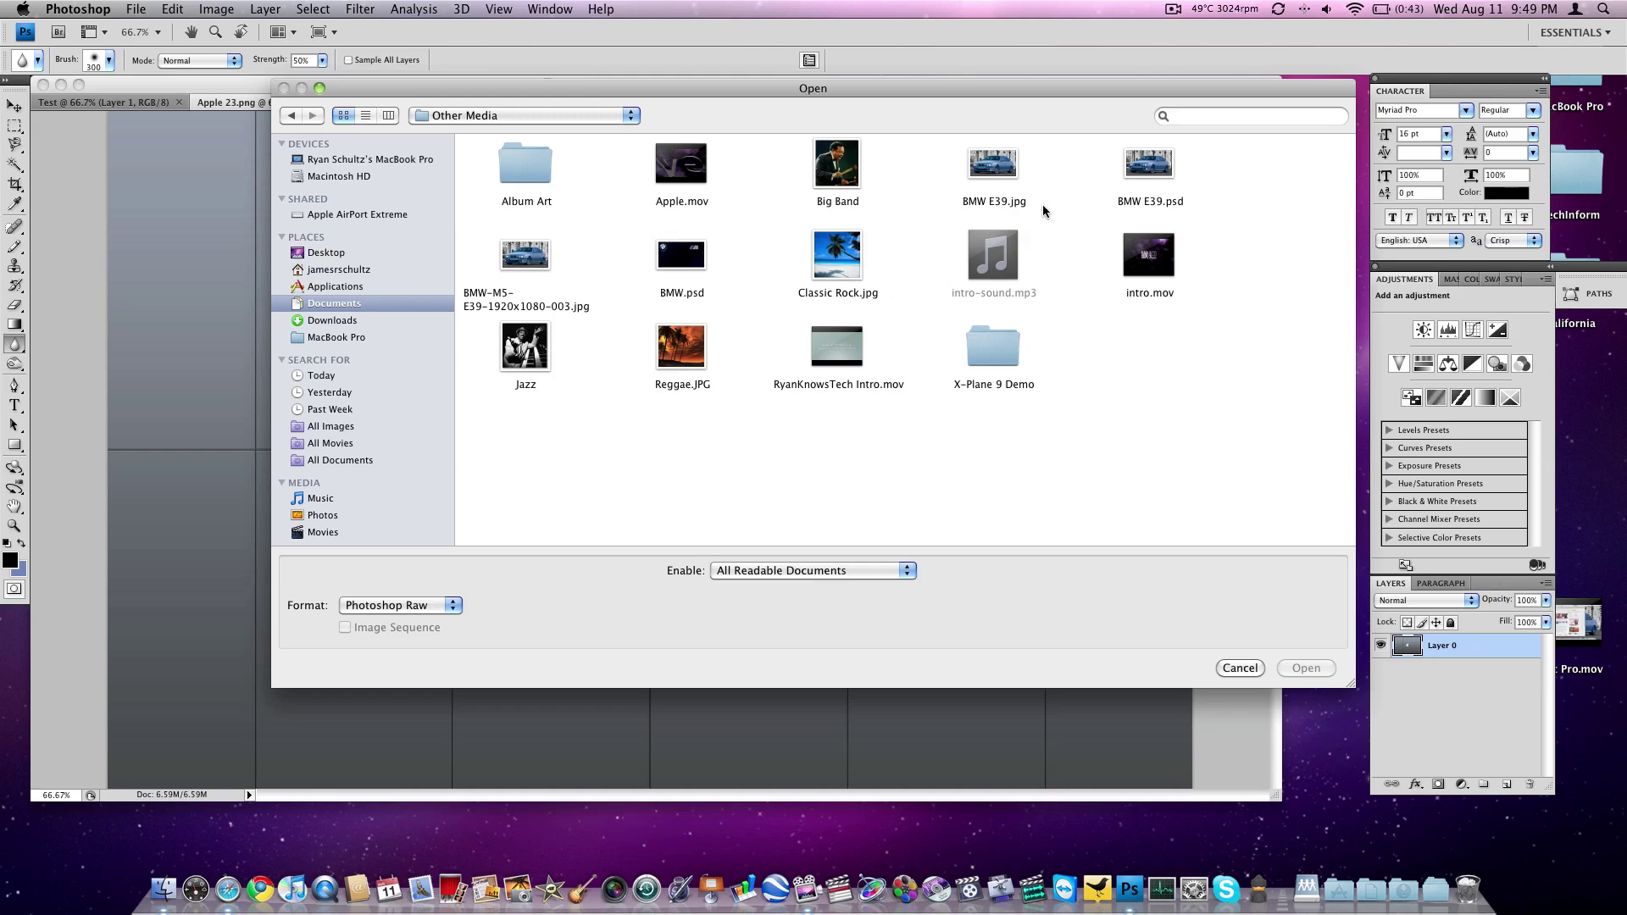
{"action": "double_click", "coordinate": [1004, 169]}
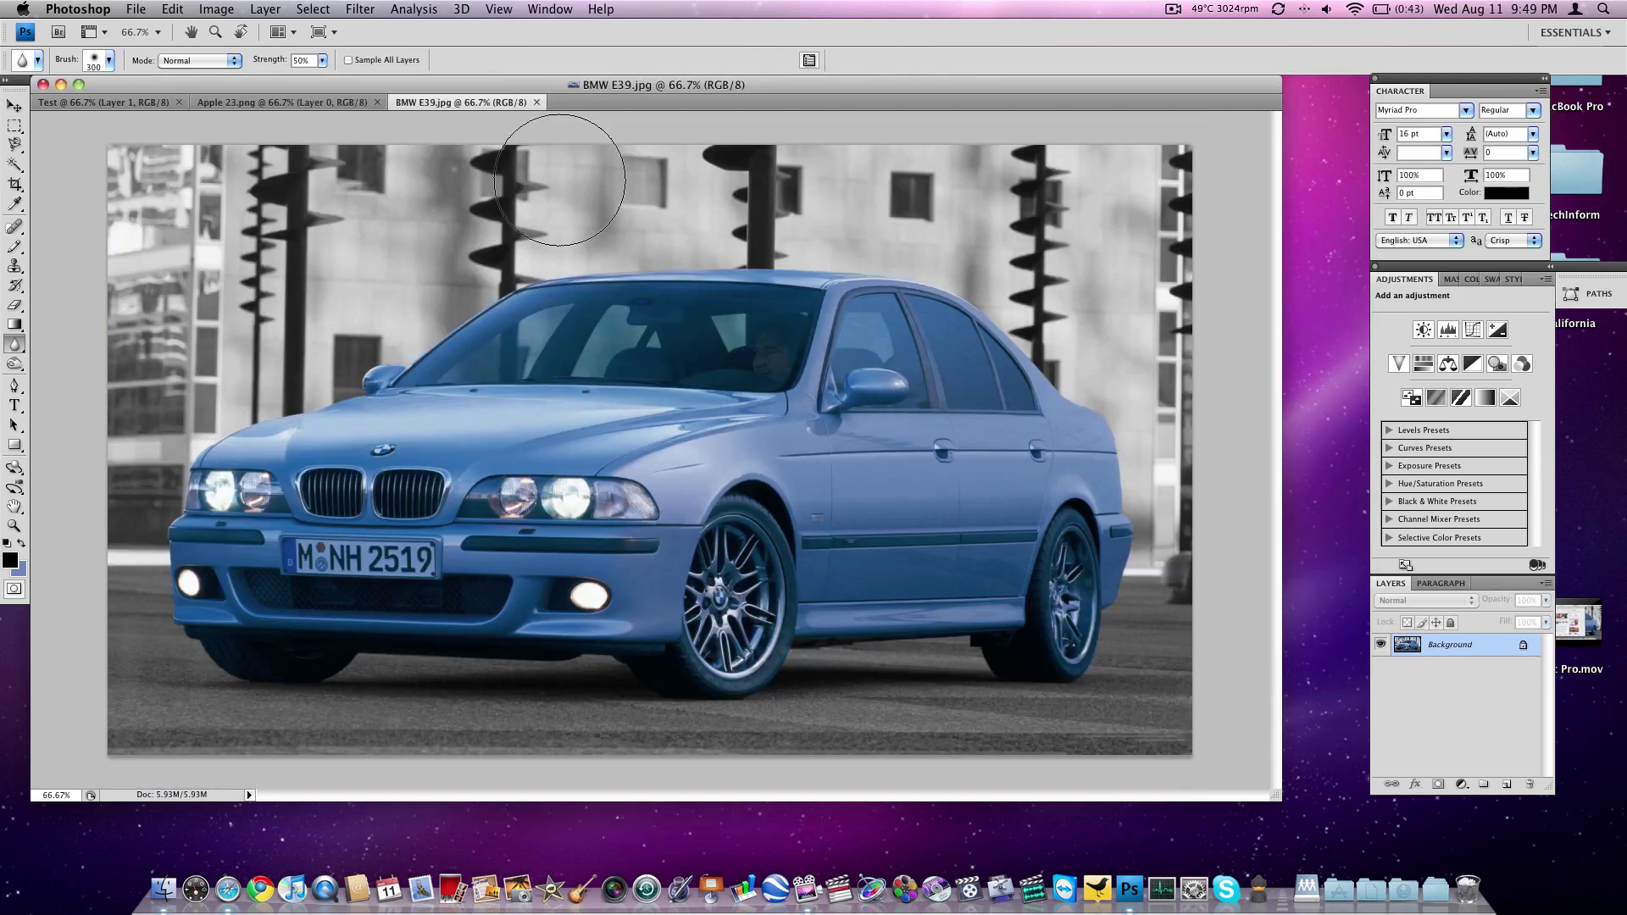
Drag the BMW photo onto the Apple 23.png wallpaper as a new layer.
{"action": "left_click", "coordinate": [14, 105]}
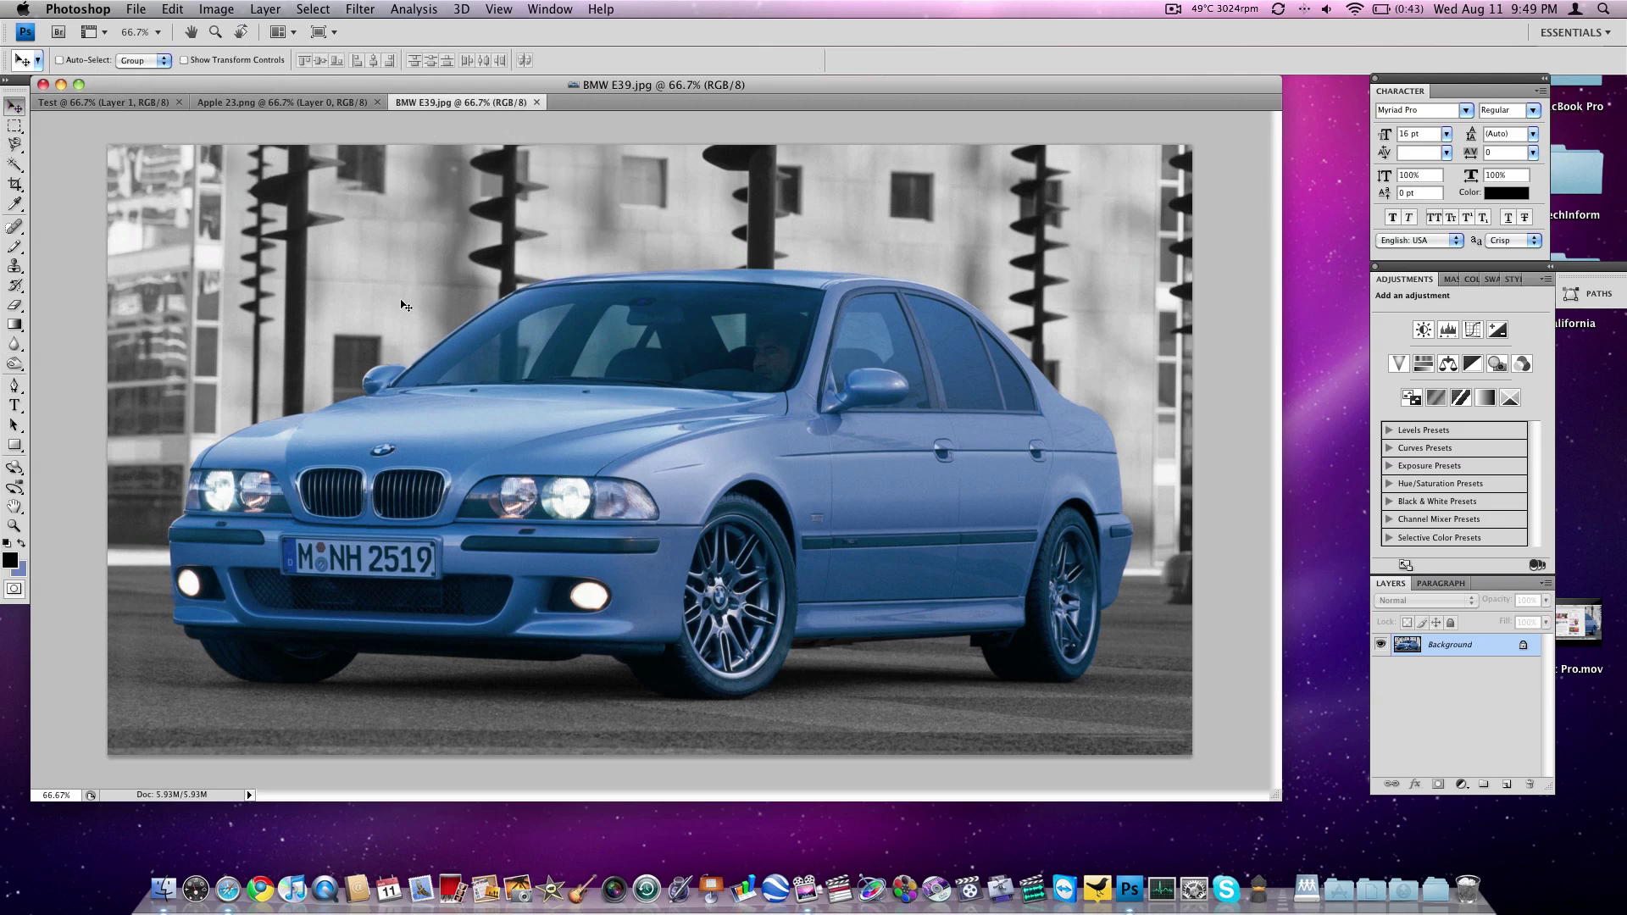
{"action": "left_click", "coordinate": [268, 105]}
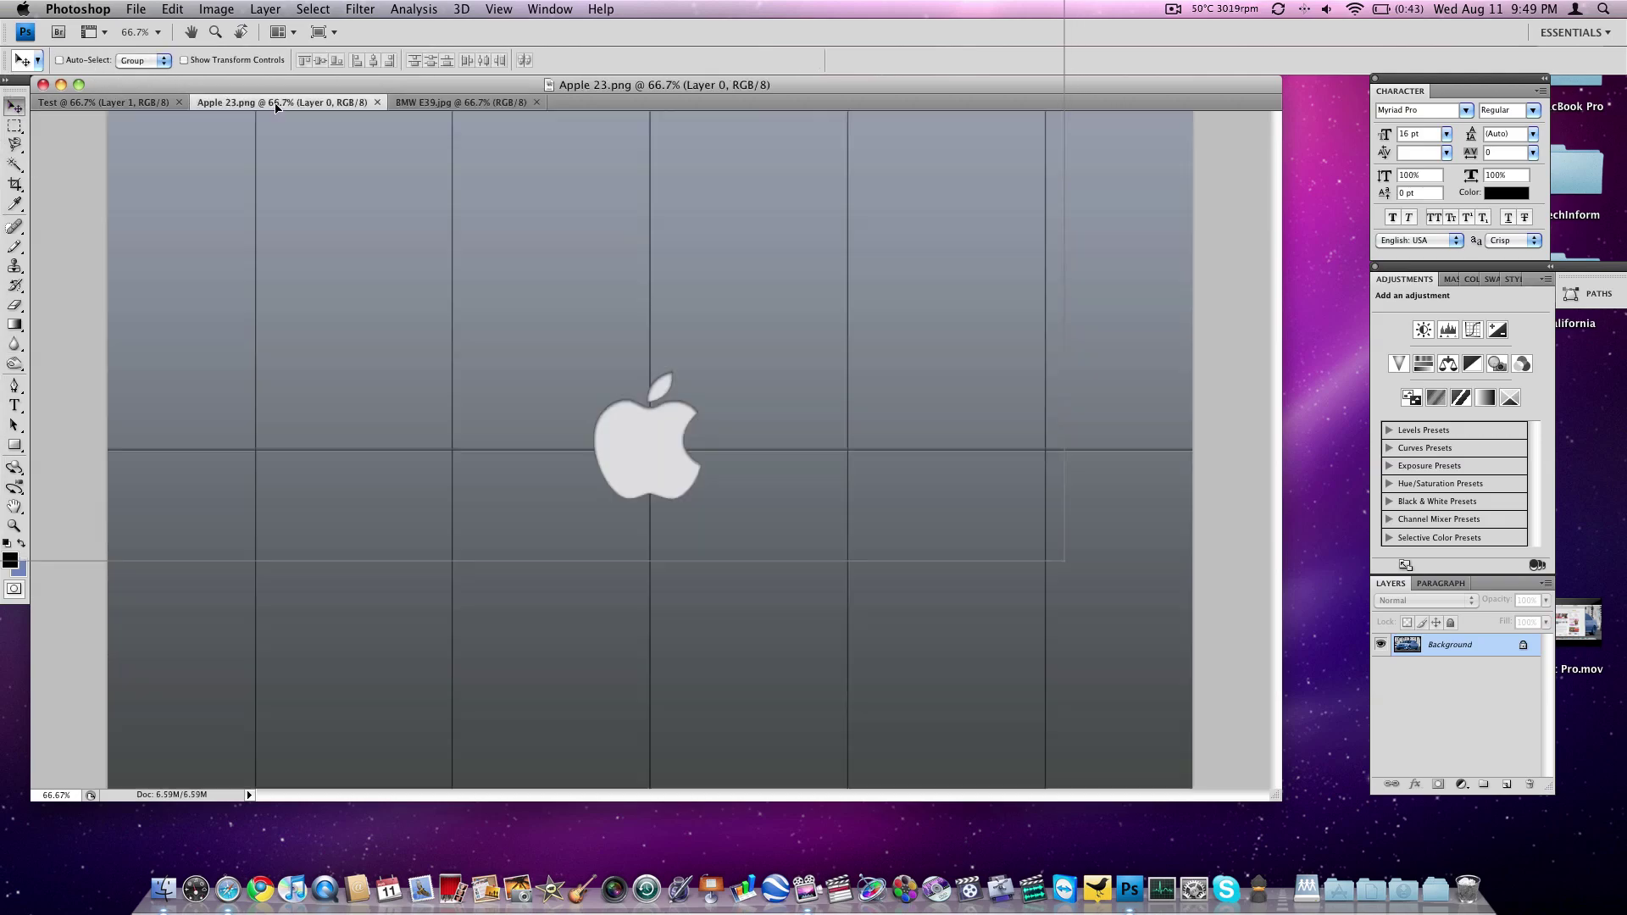
{"action": "left_click_drag", "start_coordinate": [268, 110], "coordinate": [477, 361]}
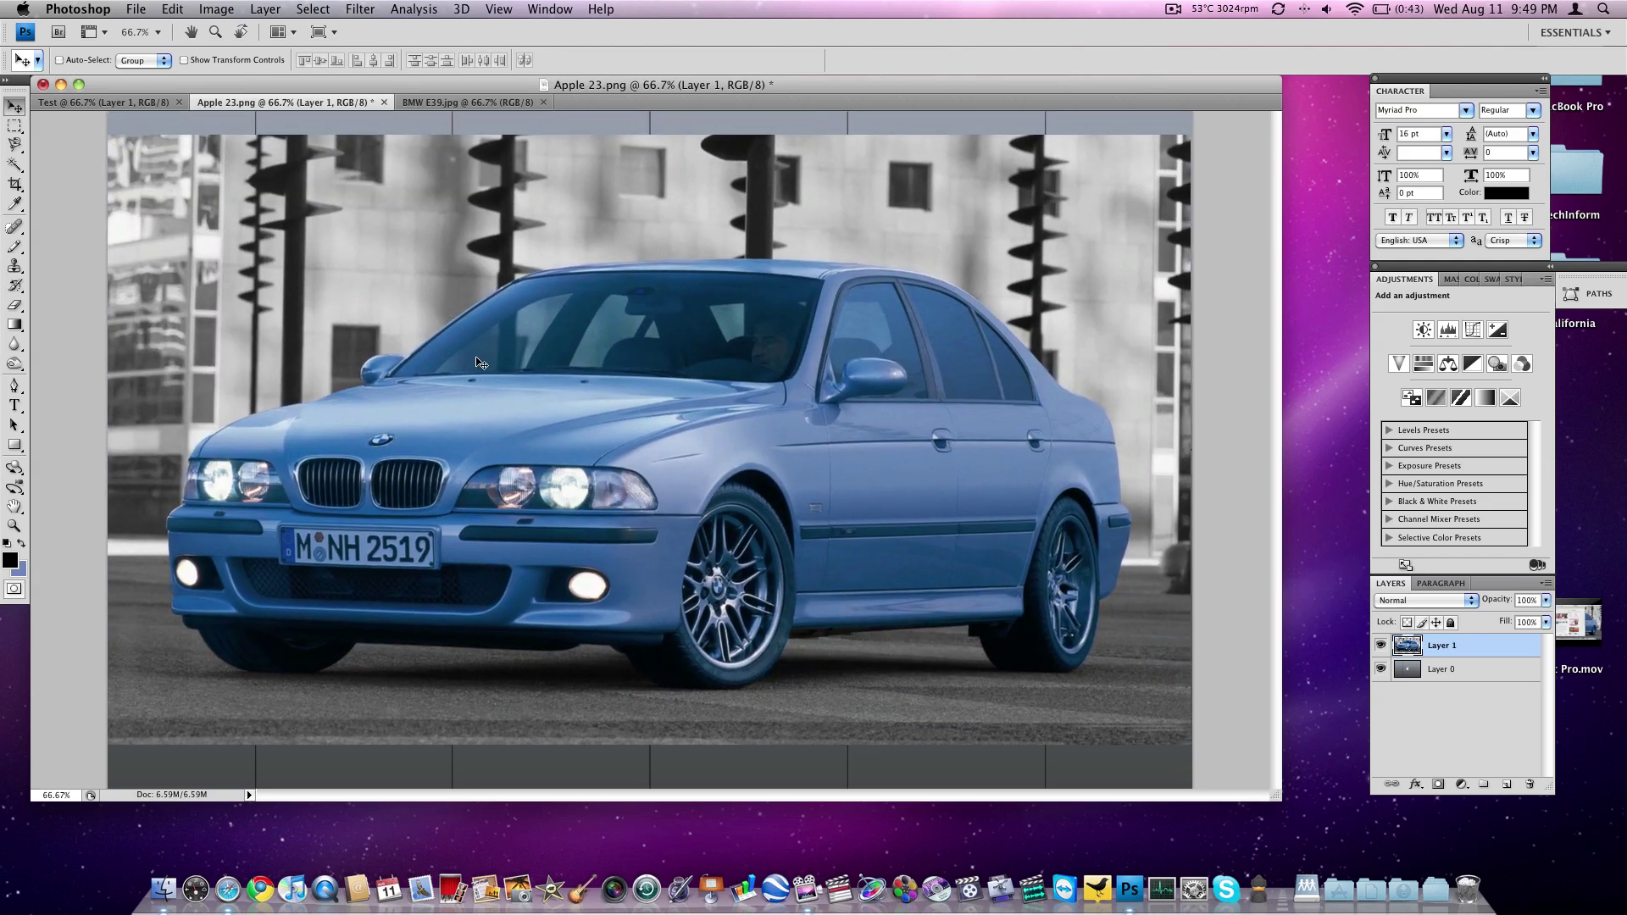
Scale the BMW layer to 57% and move it to the canvas's upper middle.
{"action": "key", "text": "ctrl+t"}
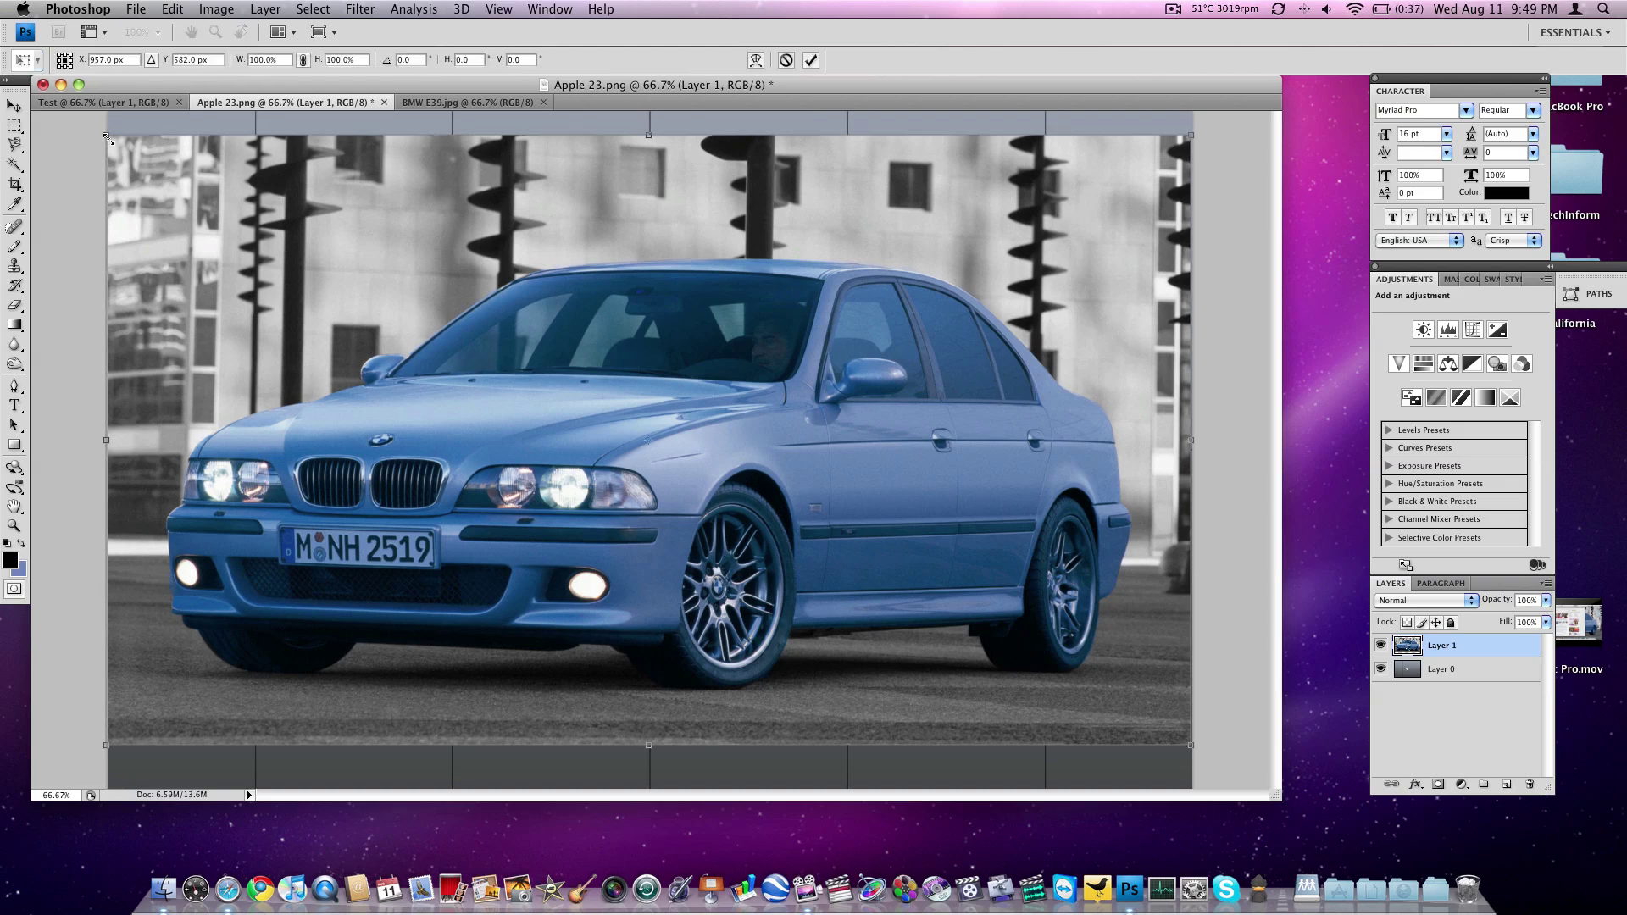
{"action": "left_click_drag", "start_coordinate": [110, 140], "coordinate": [546, 442]}
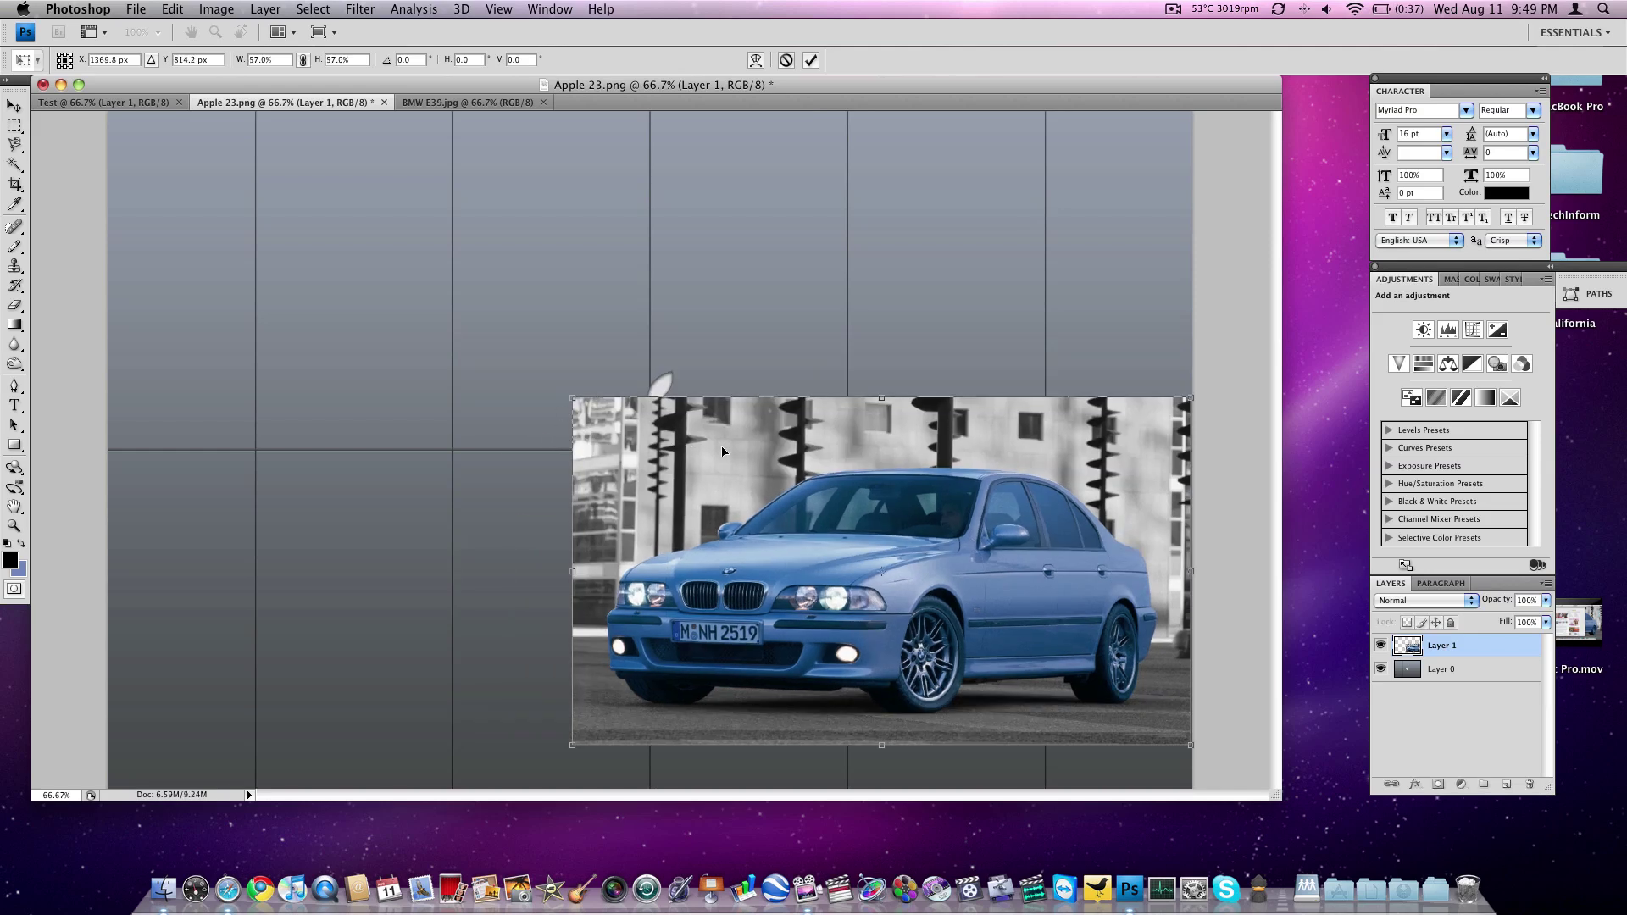
{"action": "left_click_drag", "start_coordinate": [722, 451], "coordinate": [513, 269]}
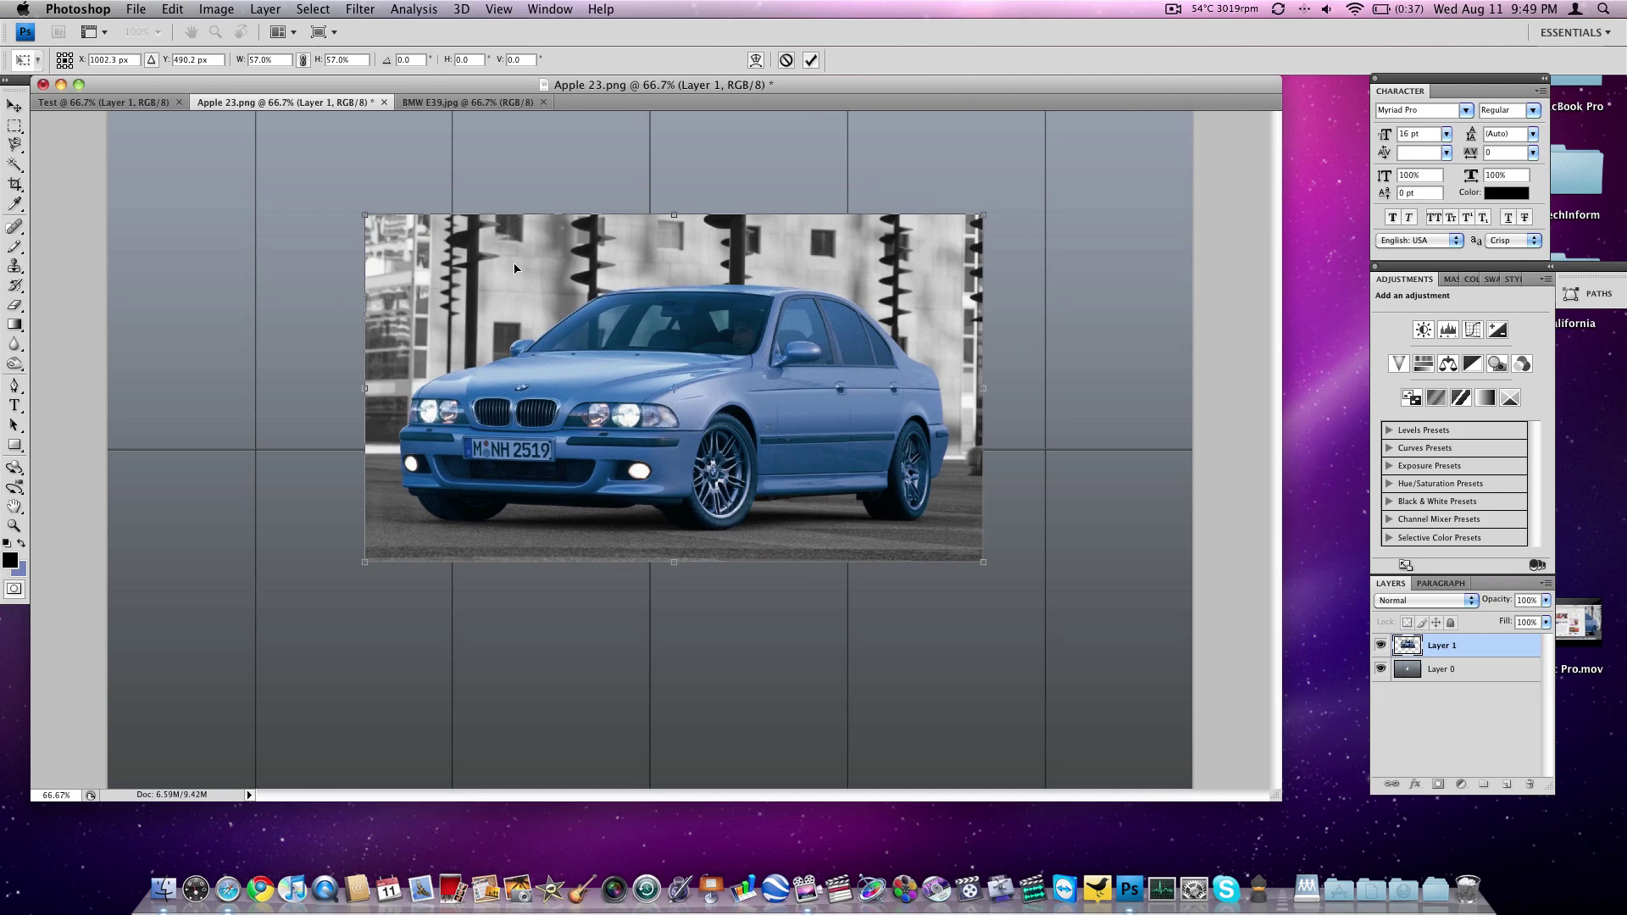
{"action": "key", "text": "Return"}
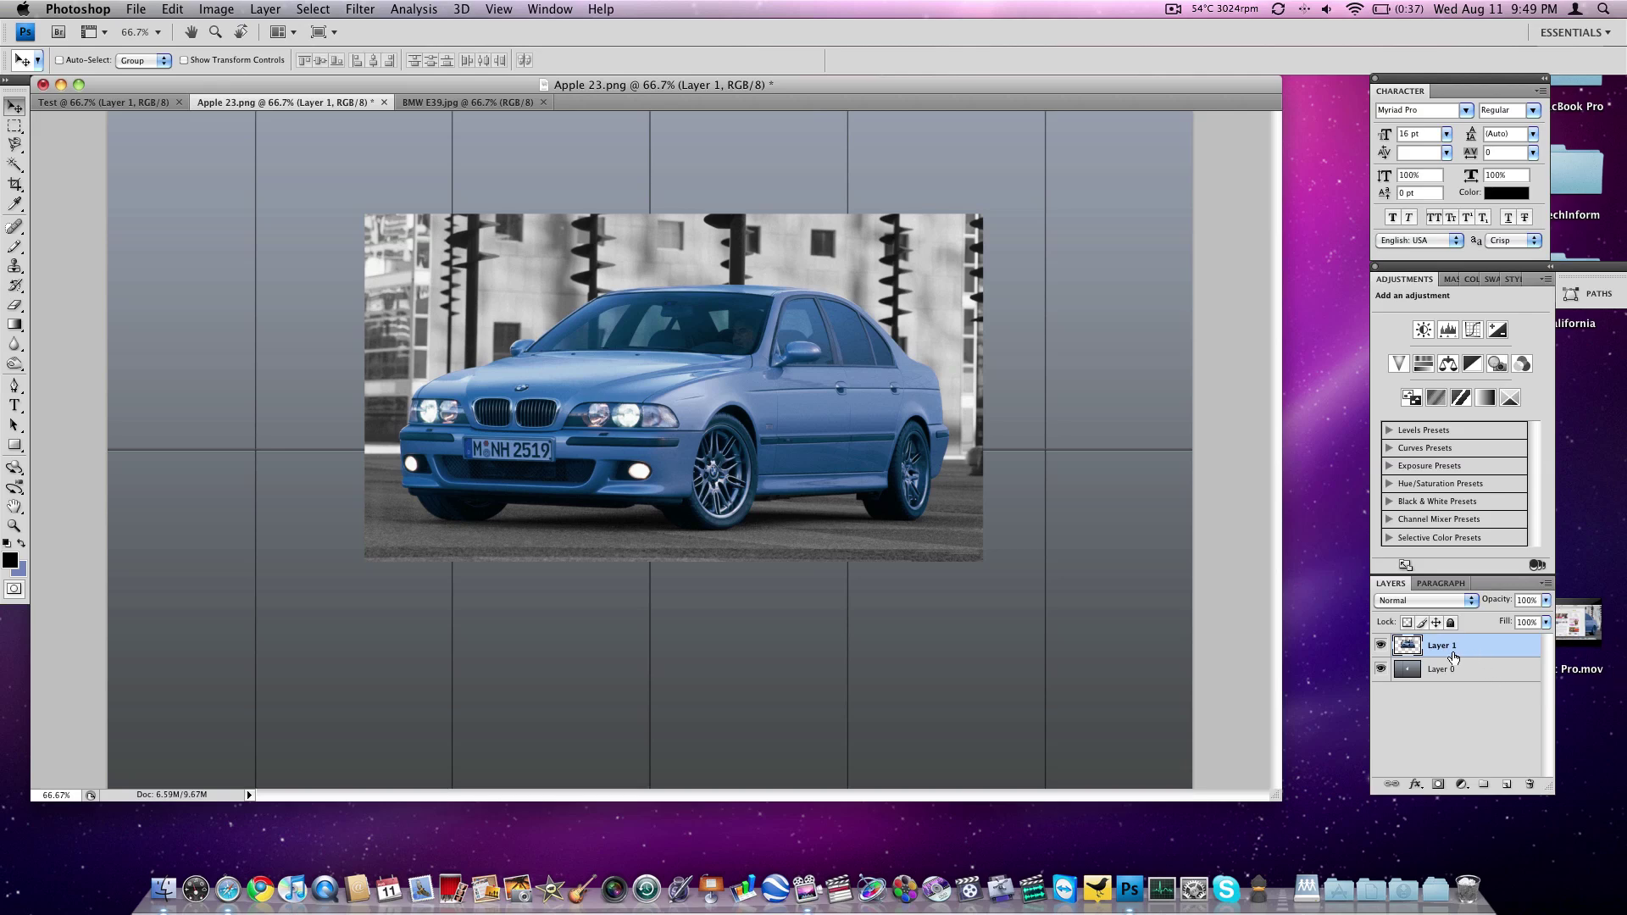
Duplicate the BMW layer as Layer 1 copy.
{"action": "left_click", "coordinate": [1381, 645]}
{"action": "left_click", "coordinate": [1381, 646]}
{"action": "right_click", "coordinate": [1445, 651]}
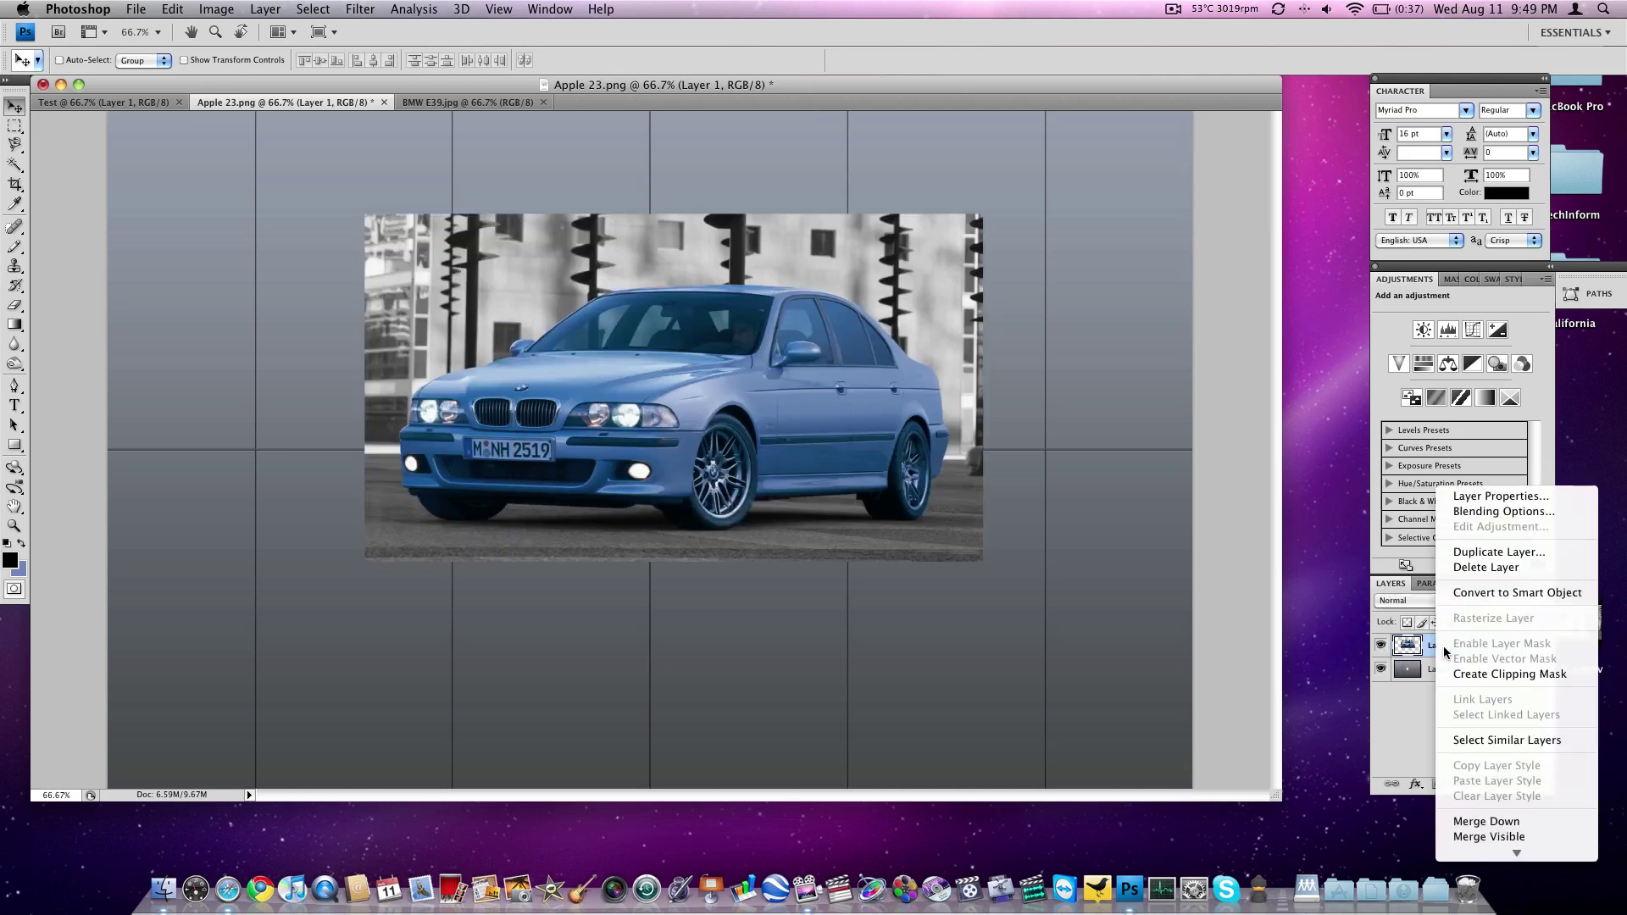
{"action": "left_click", "coordinate": [1526, 553]}
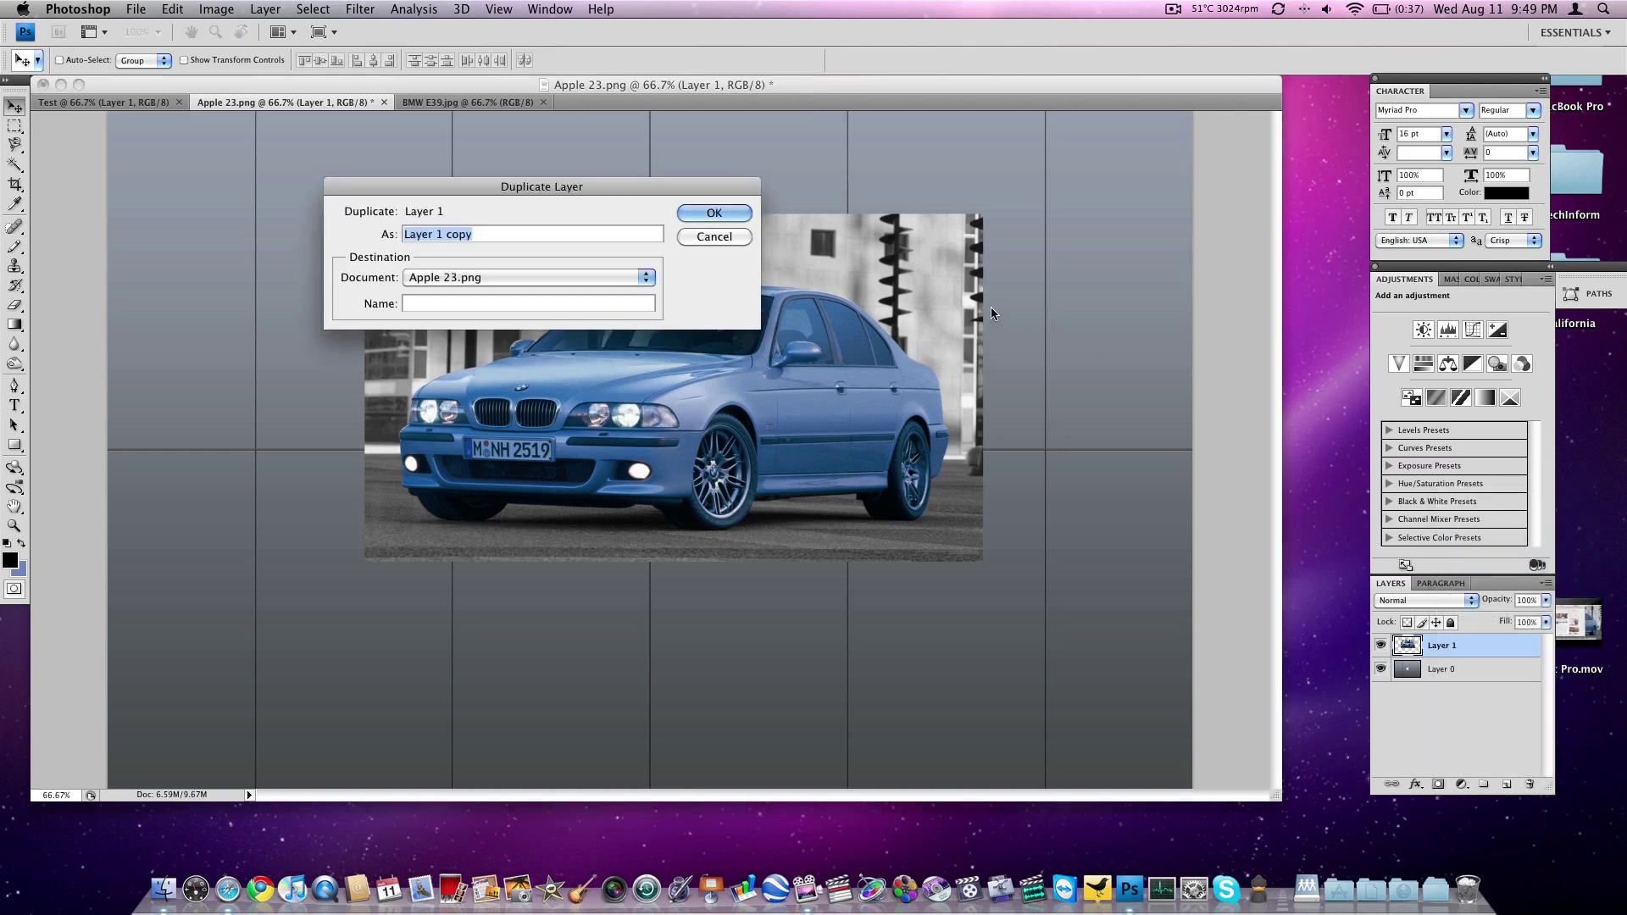
{"action": "left_click", "coordinate": [724, 214]}
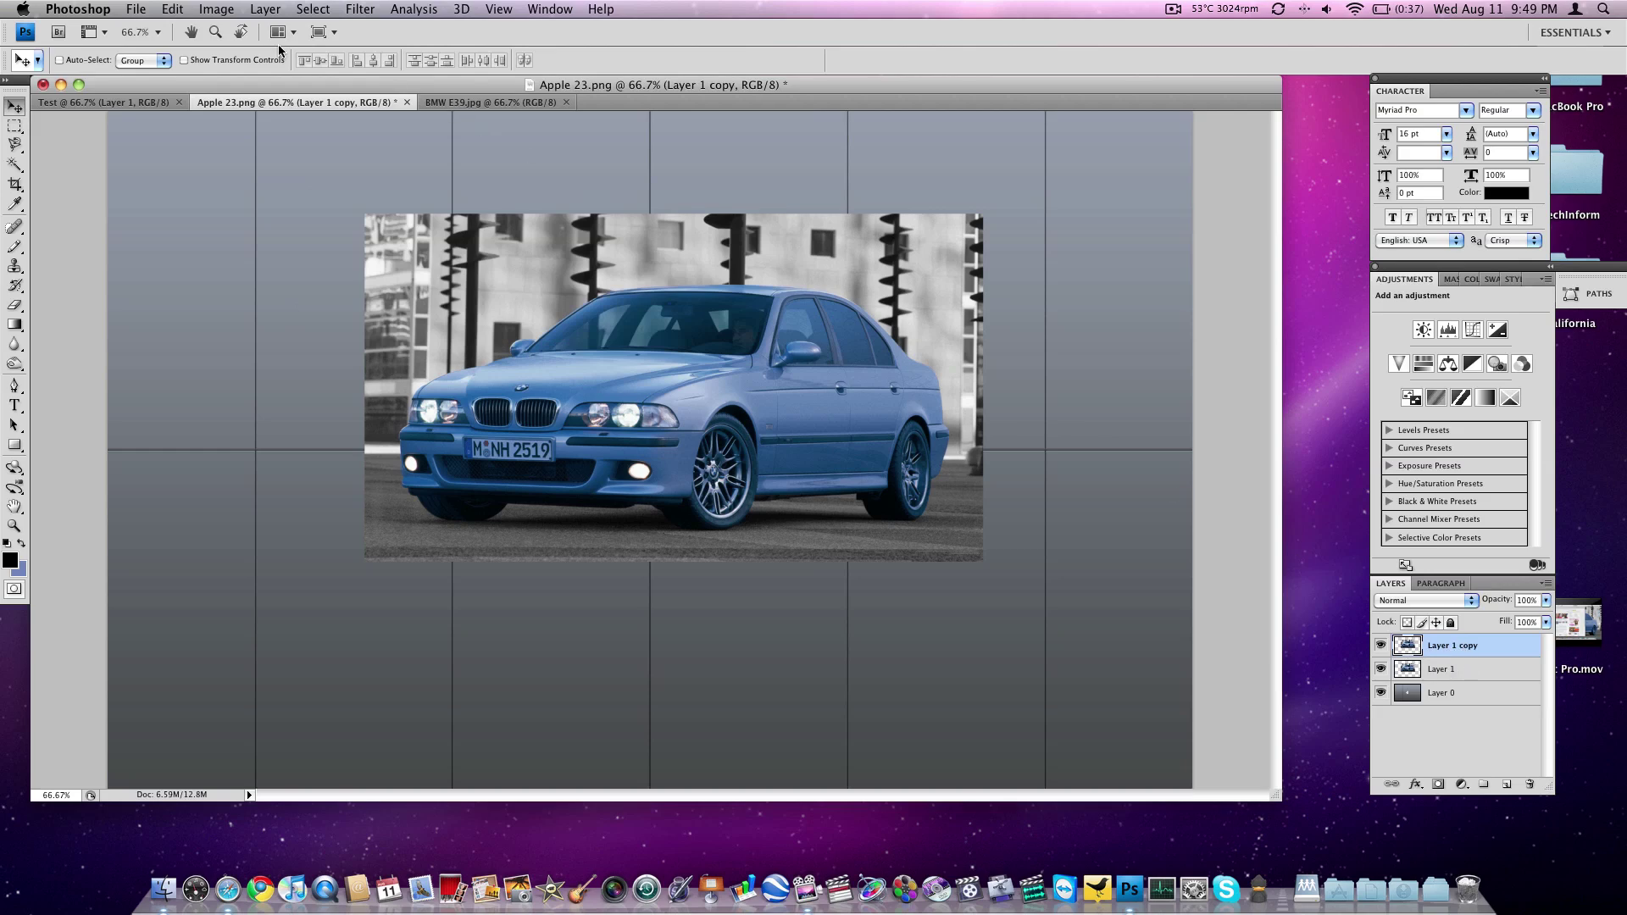
Flip Layer 1 copy vertically with Edit > Transform > Flip Vertical.
{"action": "left_click", "coordinate": [172, 8]}
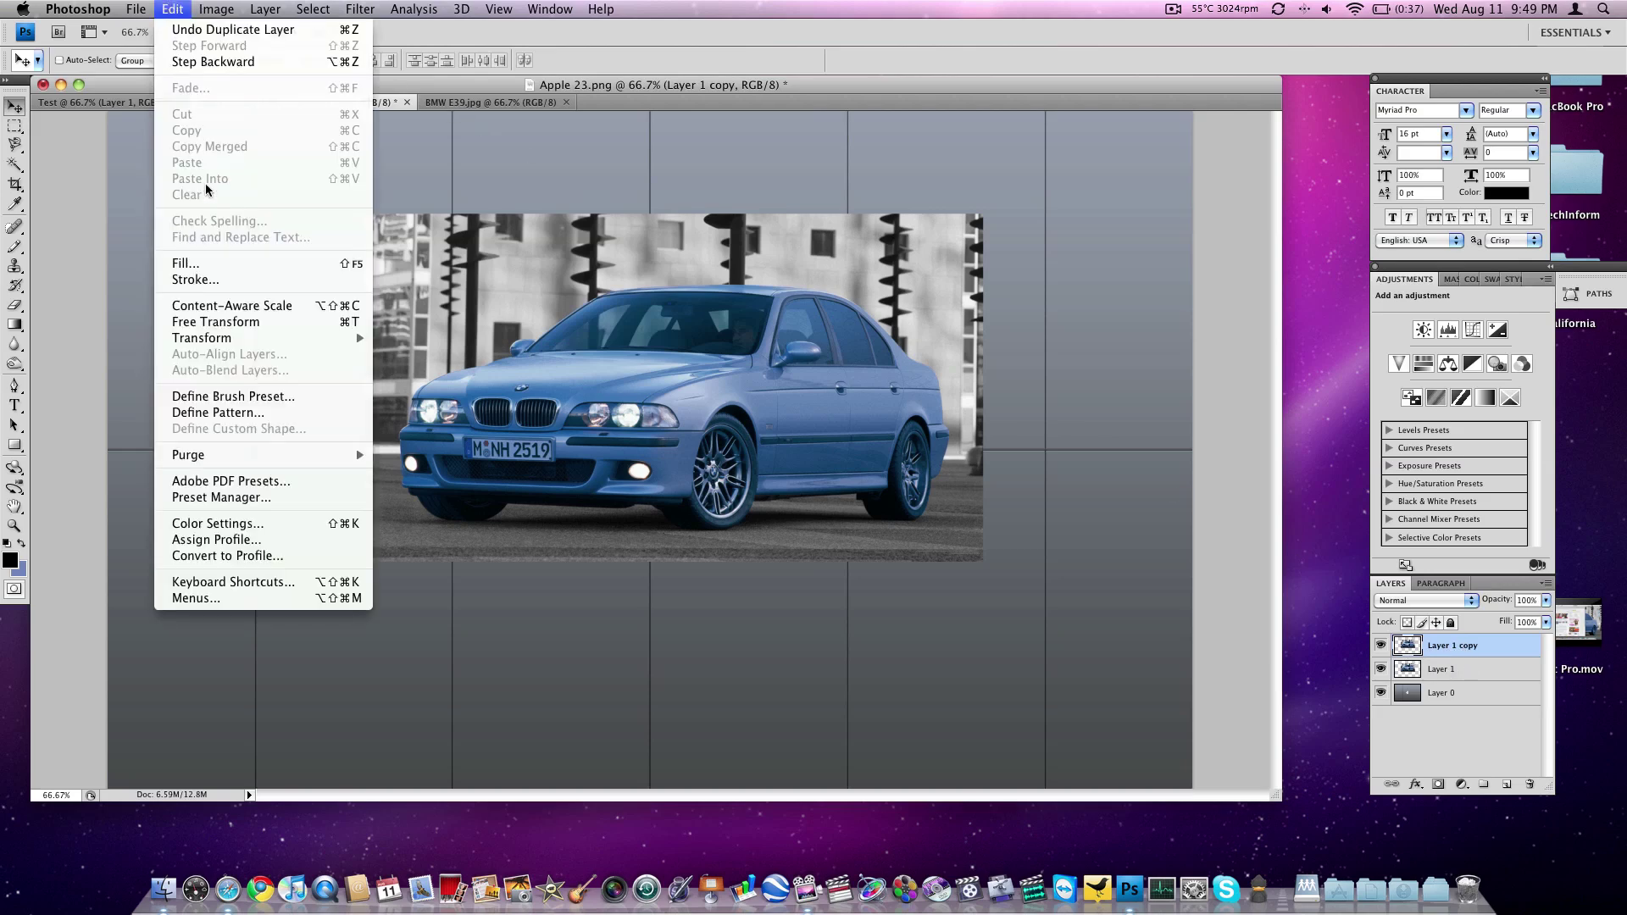
{"action": "mouse_move", "coordinate": [251, 339]}
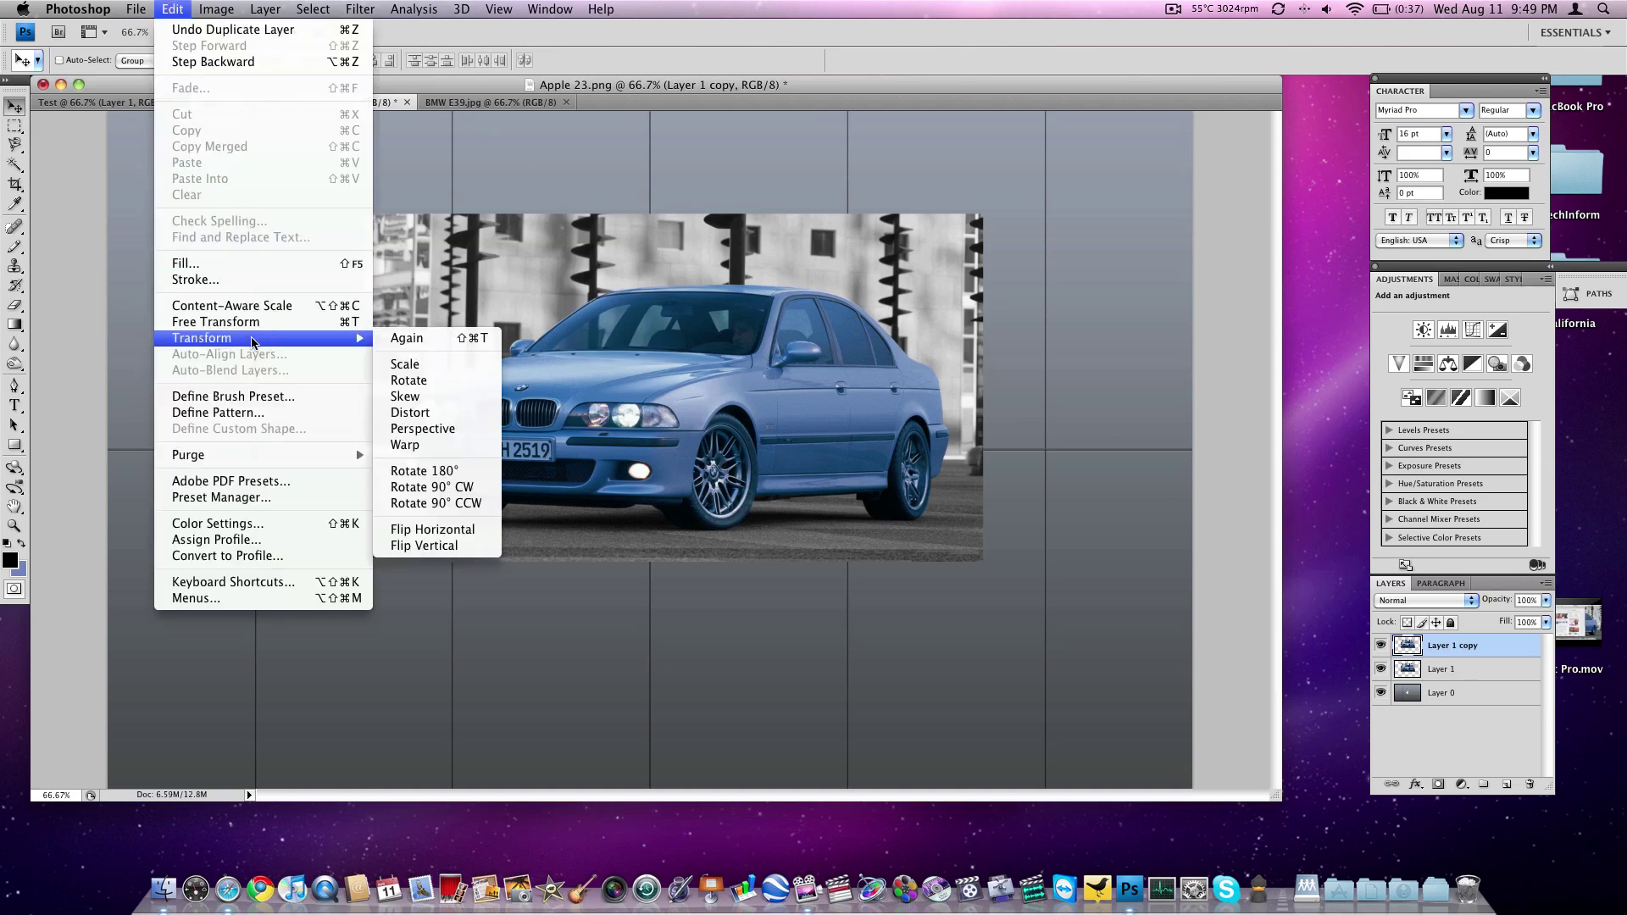
{"action": "left_click", "coordinate": [444, 547]}
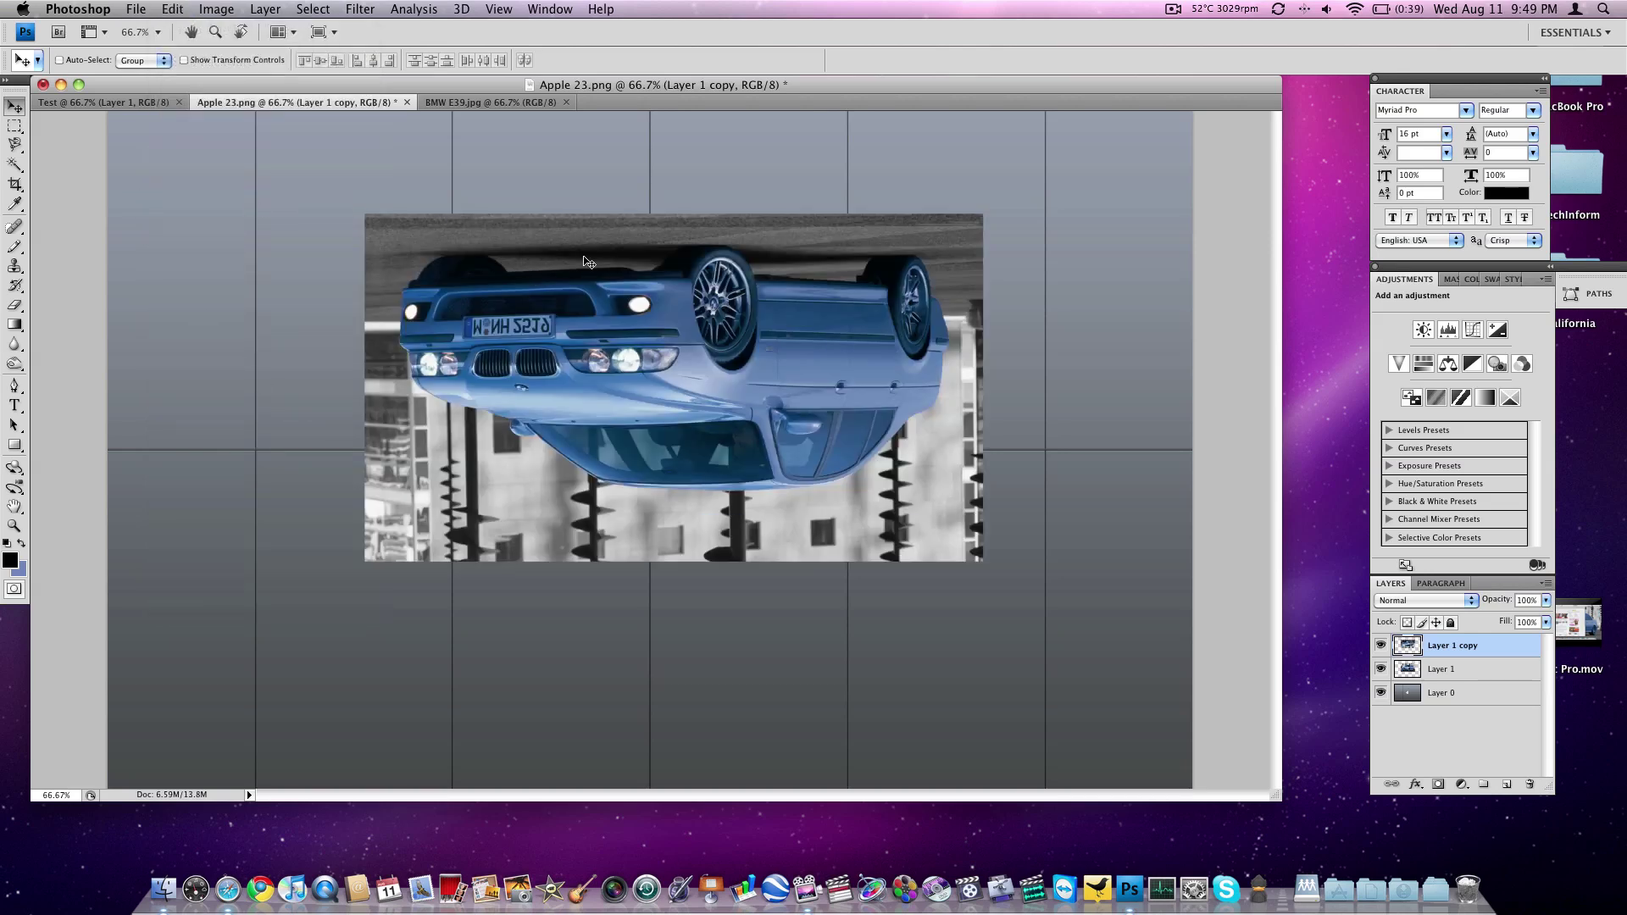
Drag the upside-down BMW copy straight down until it sits just beneath the original car.
{"action": "left_click_drag", "start_coordinate": [608, 252], "coordinate": [609, 600]}
{"action": "scroll", "coordinate": [558, 494], "scroll_direction": "up", "scroll_amount": 6}
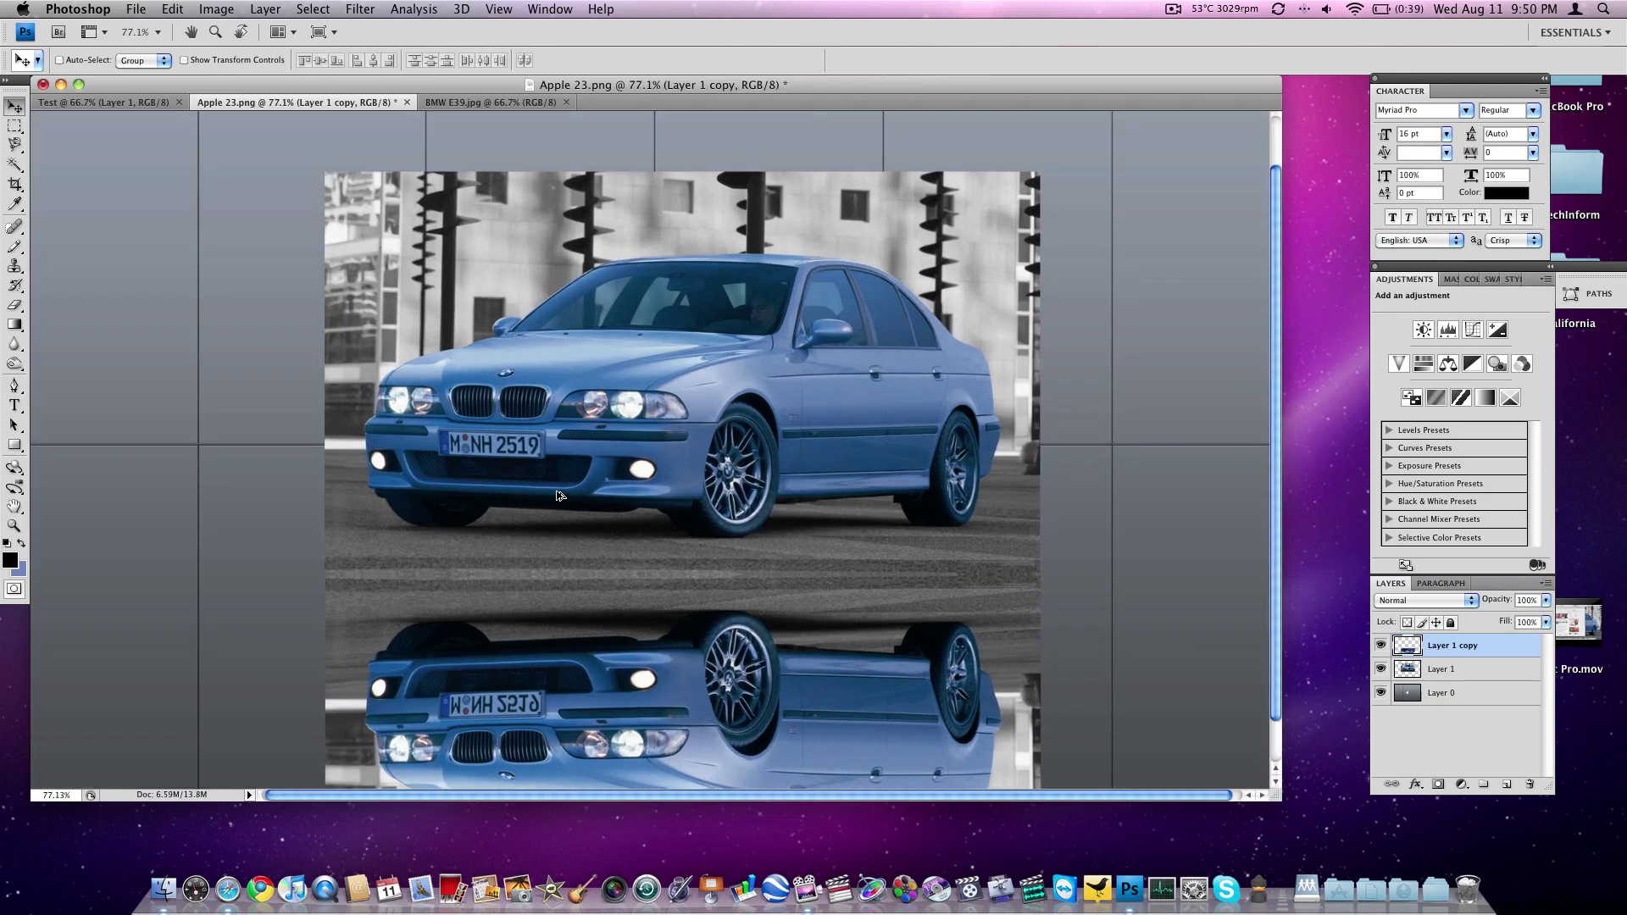
{"action": "scroll", "coordinate": [557, 493], "scroll_direction": "down", "scroll_amount": 1}
{"action": "scroll", "coordinate": [410, 531], "scroll_direction": "left", "scroll_amount": 10}
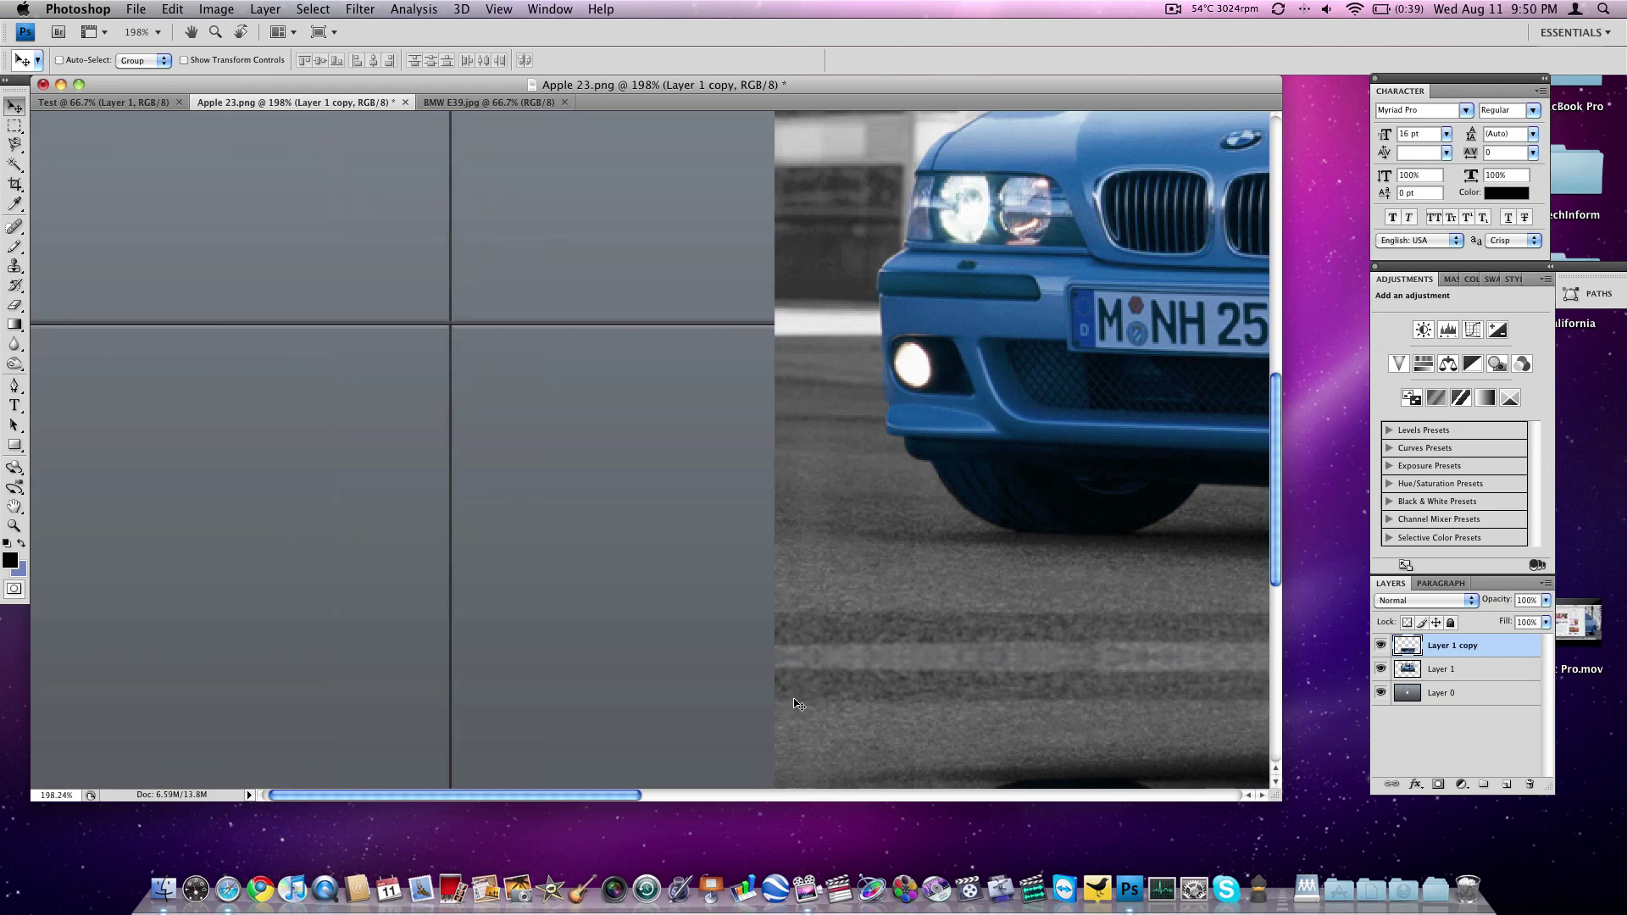
{"action": "scroll", "coordinate": [637, 565], "scroll_direction": "down", "scroll_amount": 10}
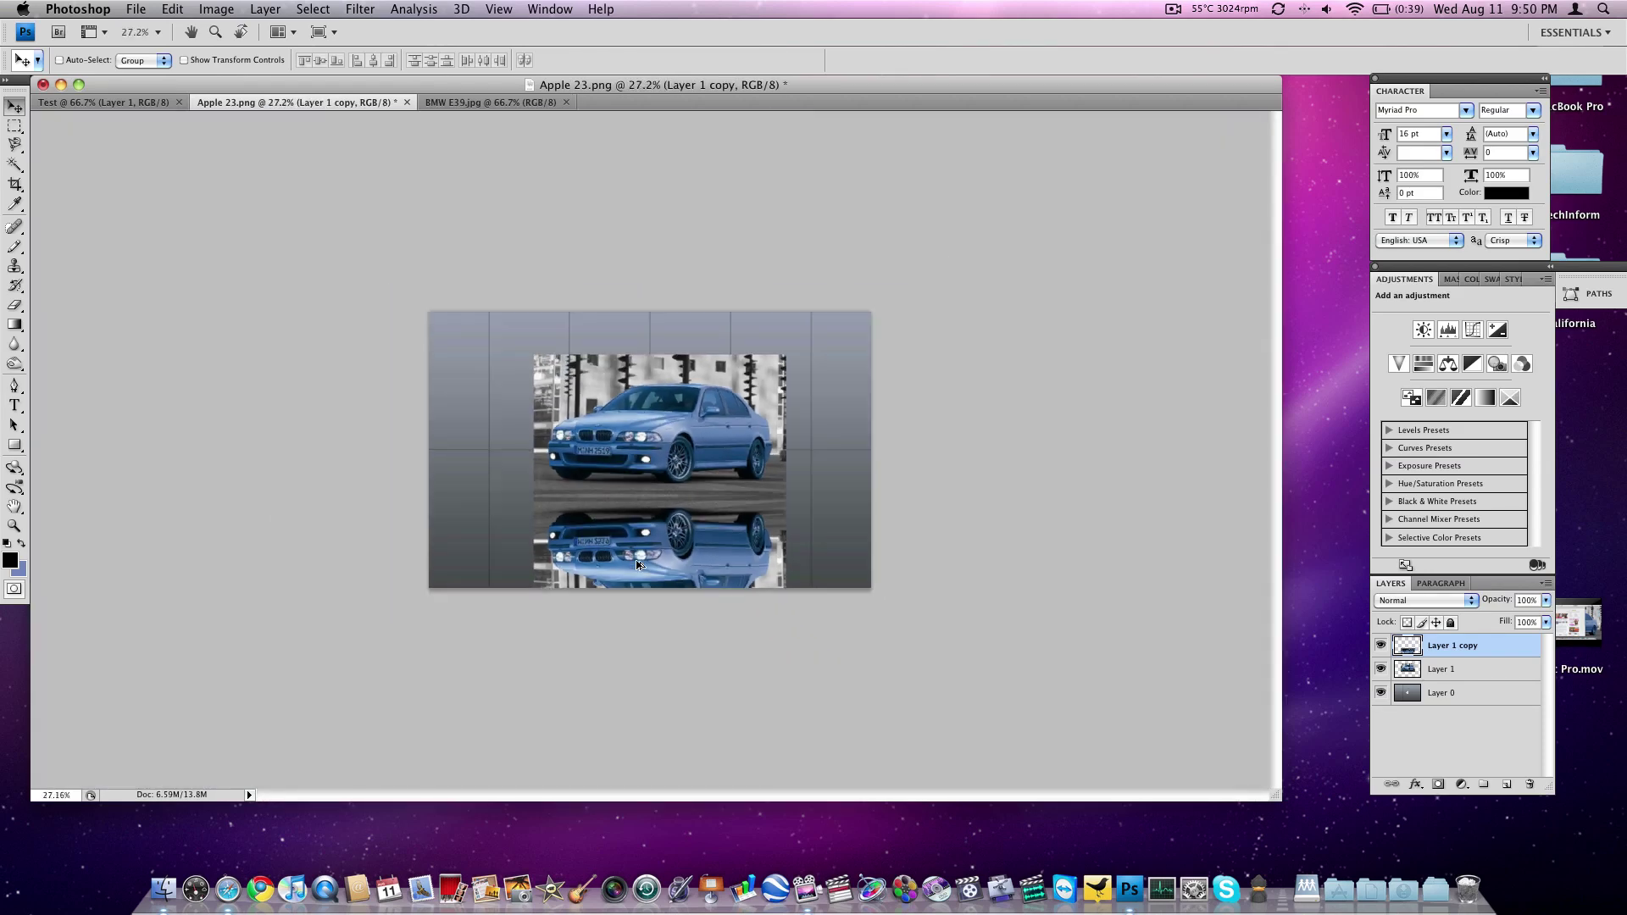
{"action": "scroll", "coordinate": [637, 565], "scroll_direction": "up", "scroll_amount": 5}
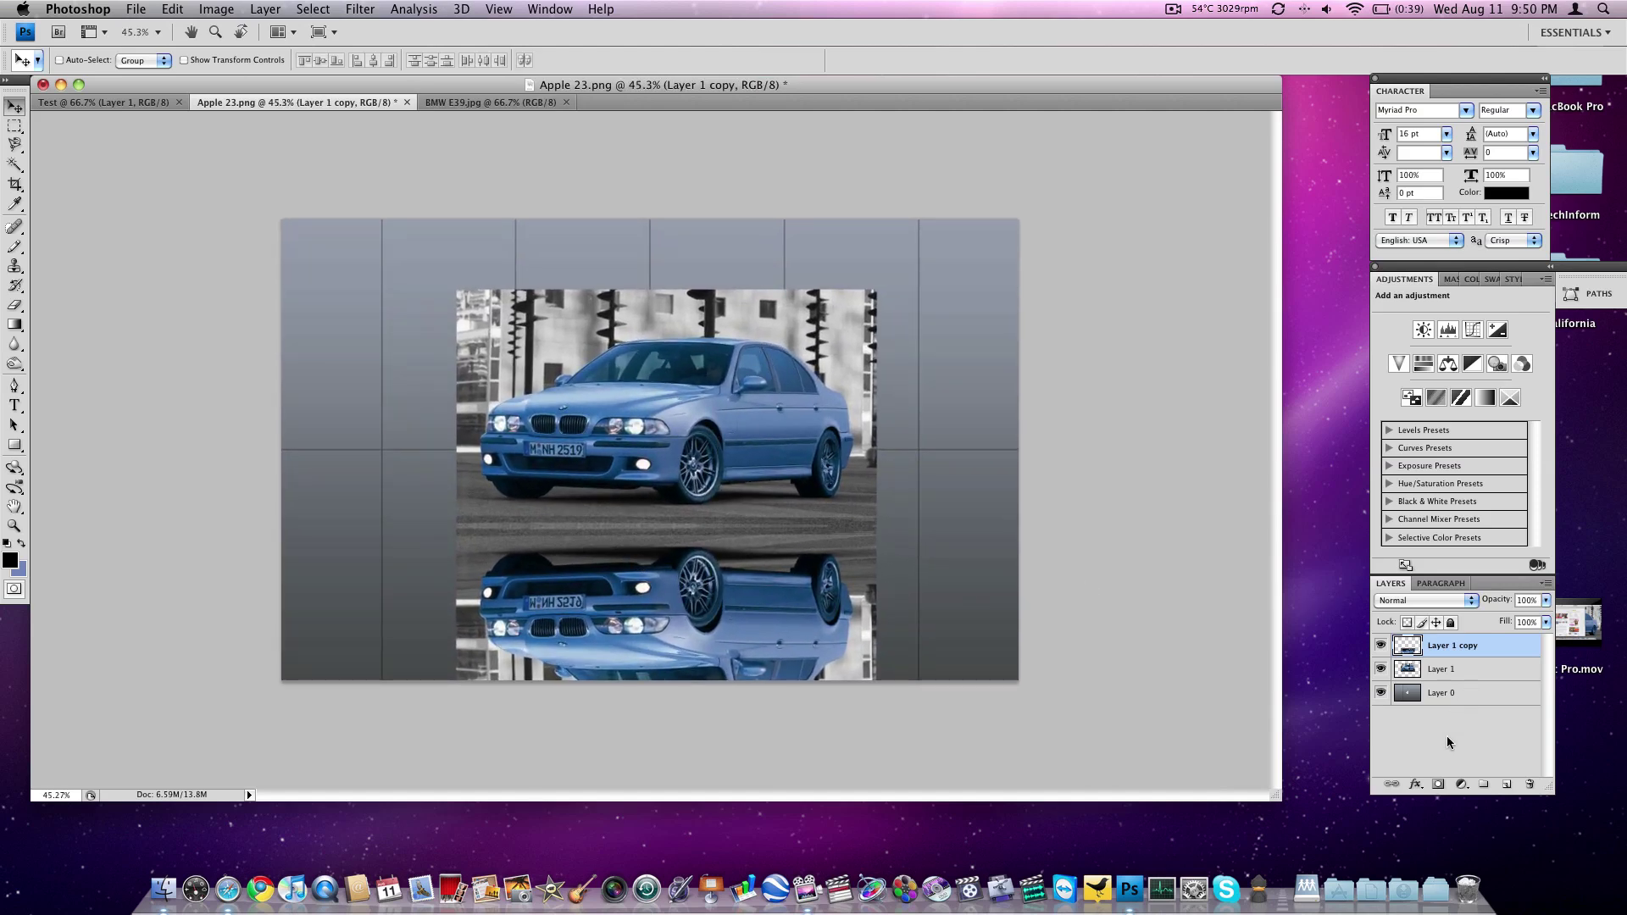
Add a white layer mask to Layer 1 copy and draw upward gradients so the reflection fades out.
{"action": "left_click", "coordinate": [1438, 786]}
{"action": "left_click", "coordinate": [1438, 785]}
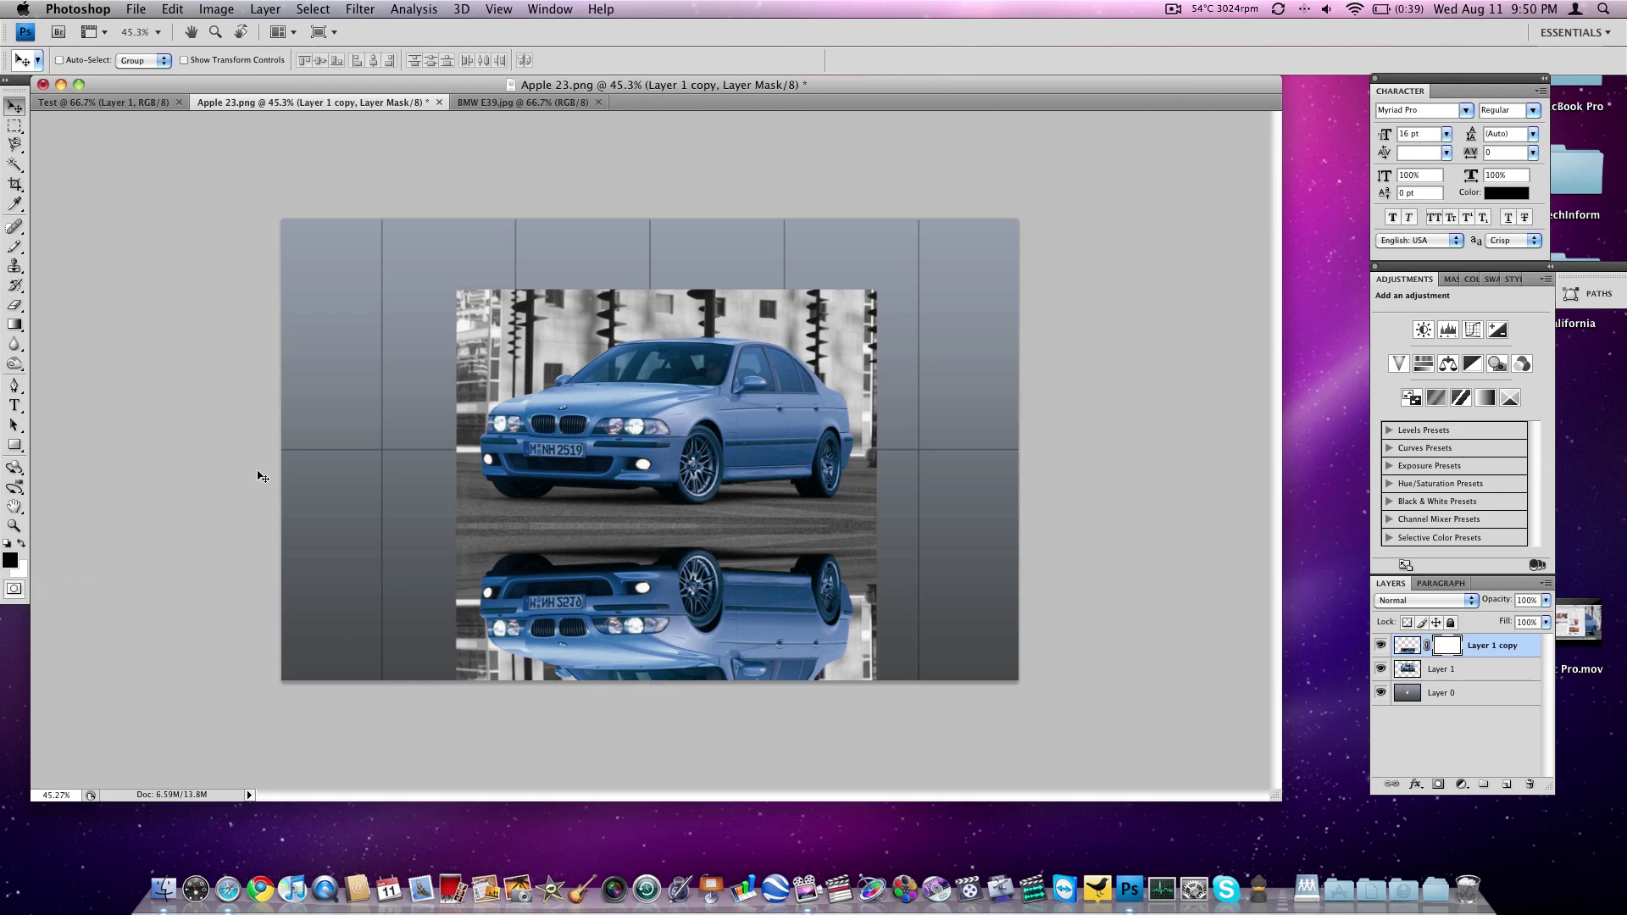
{"action": "left_click", "coordinate": [15, 325]}
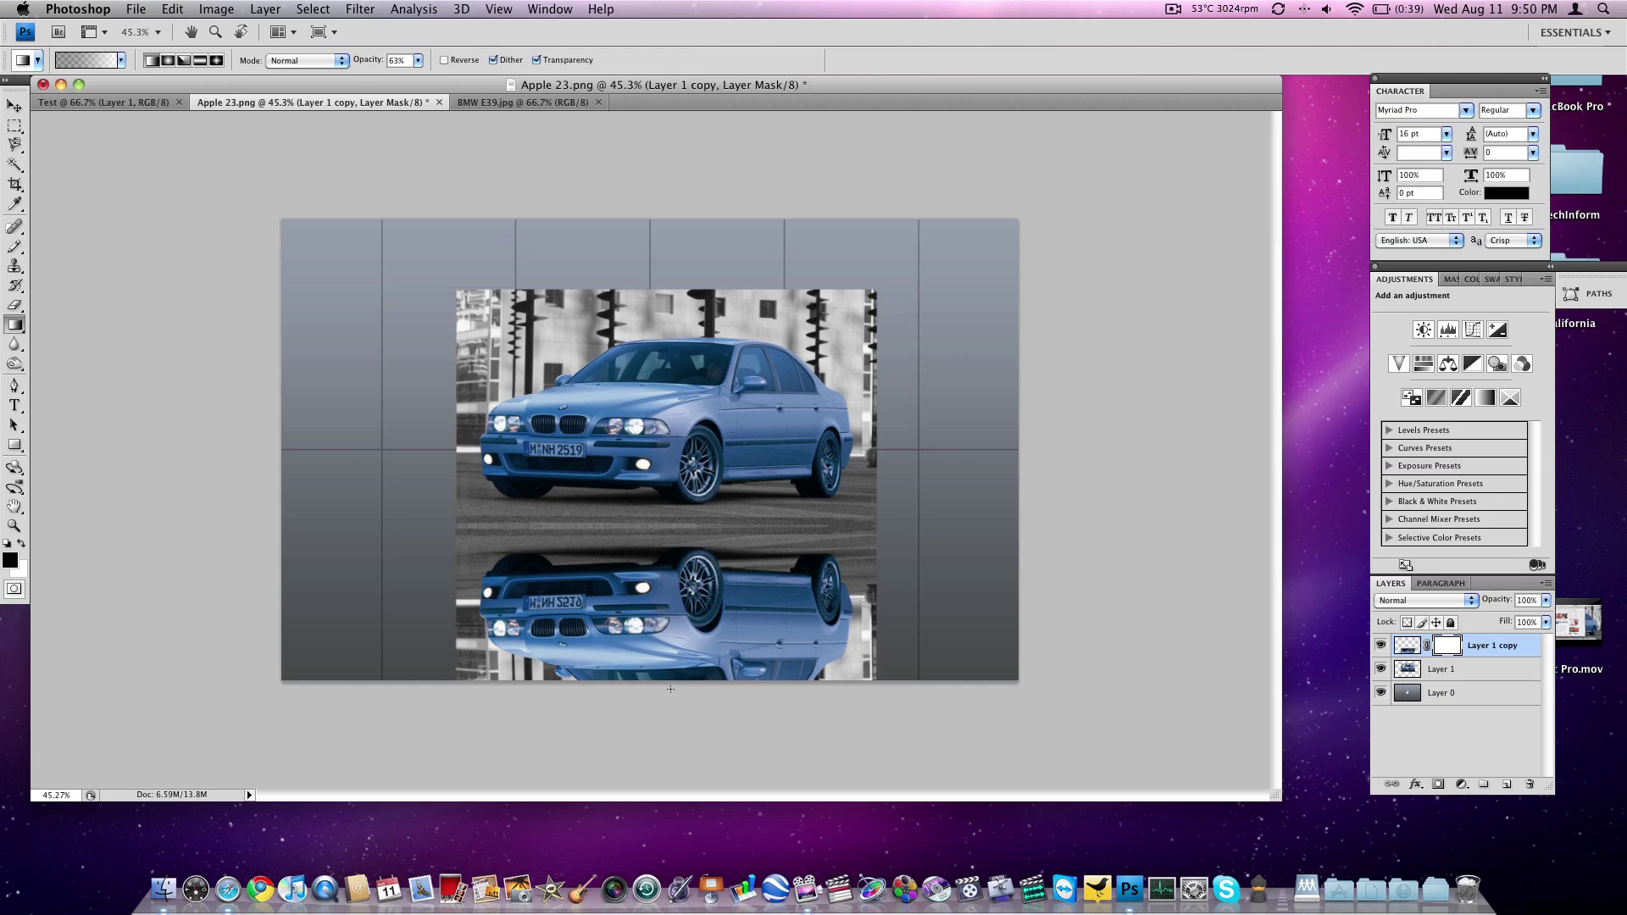
{"action": "left_click_drag", "start_coordinate": [670, 687], "coordinate": [664, 484]}
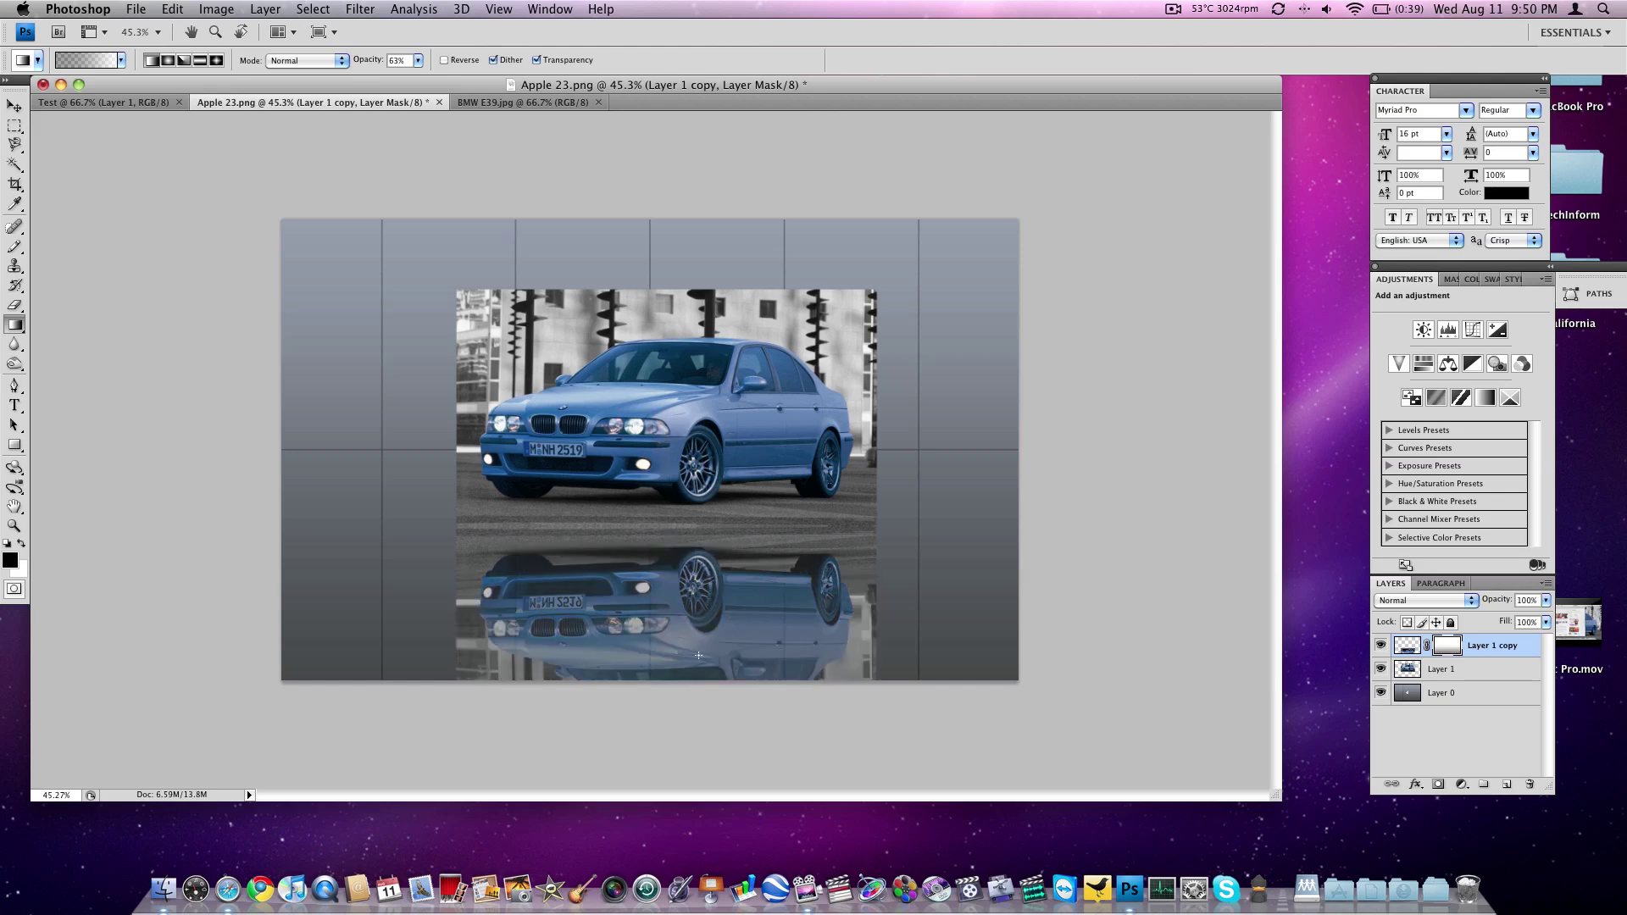
{"action": "left_click_drag", "start_coordinate": [693, 621], "coordinate": [688, 530]}
{"action": "left_click_drag", "start_coordinate": [690, 679], "coordinate": [690, 581]}
{"action": "left_click_drag", "start_coordinate": [696, 682], "coordinate": [696, 582]}
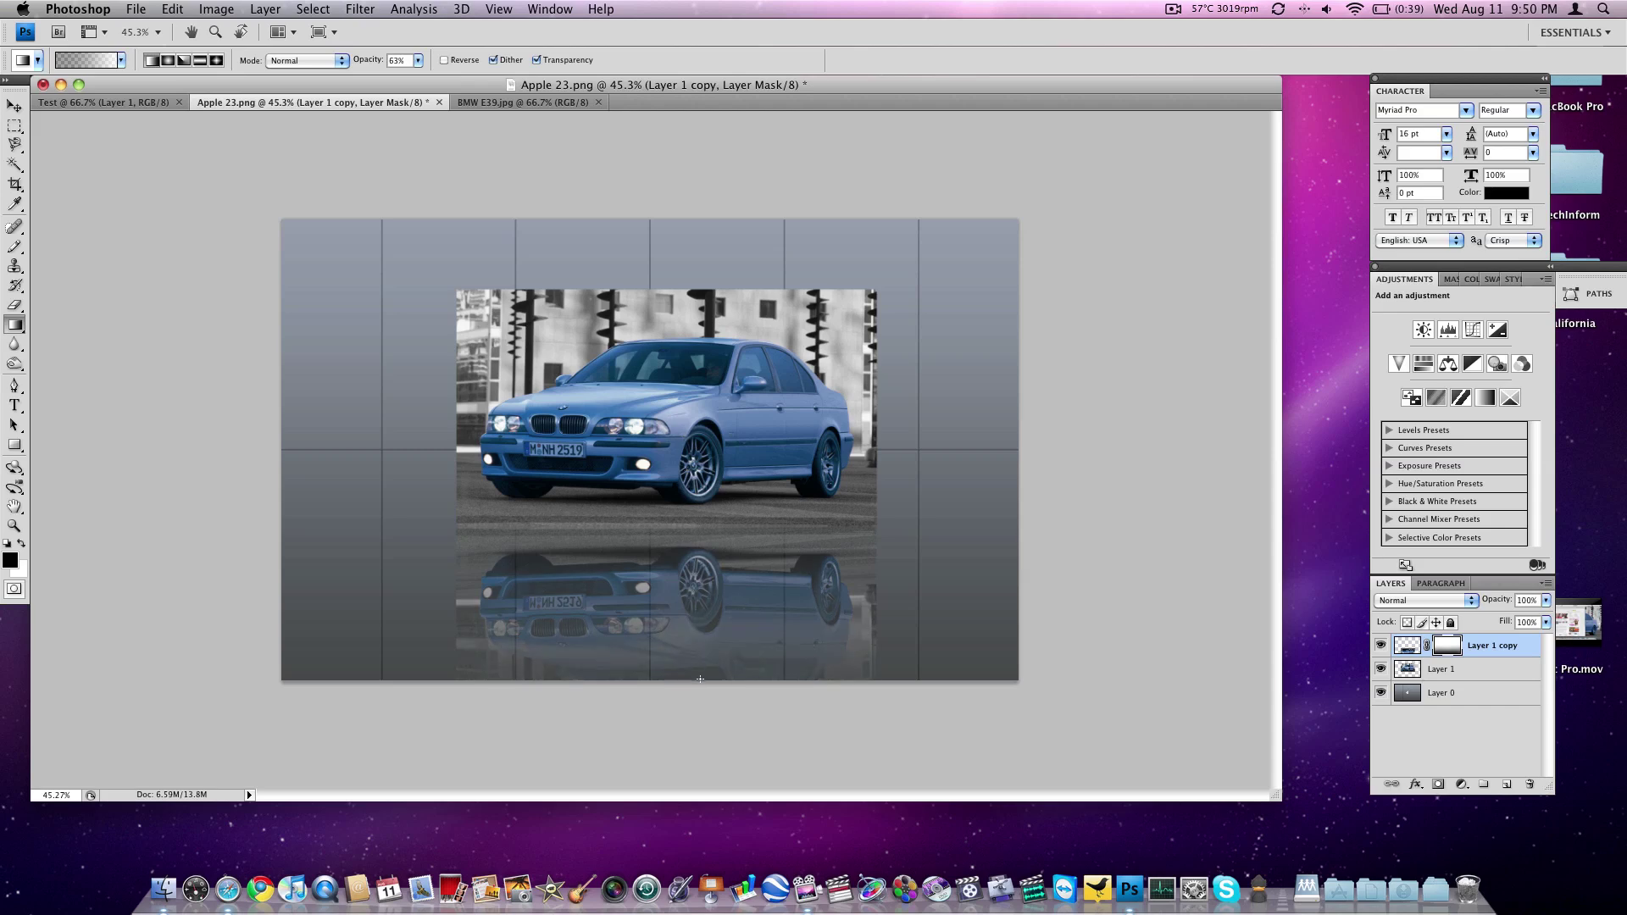
{"action": "left_click_drag", "start_coordinate": [699, 682], "coordinate": [700, 582]}
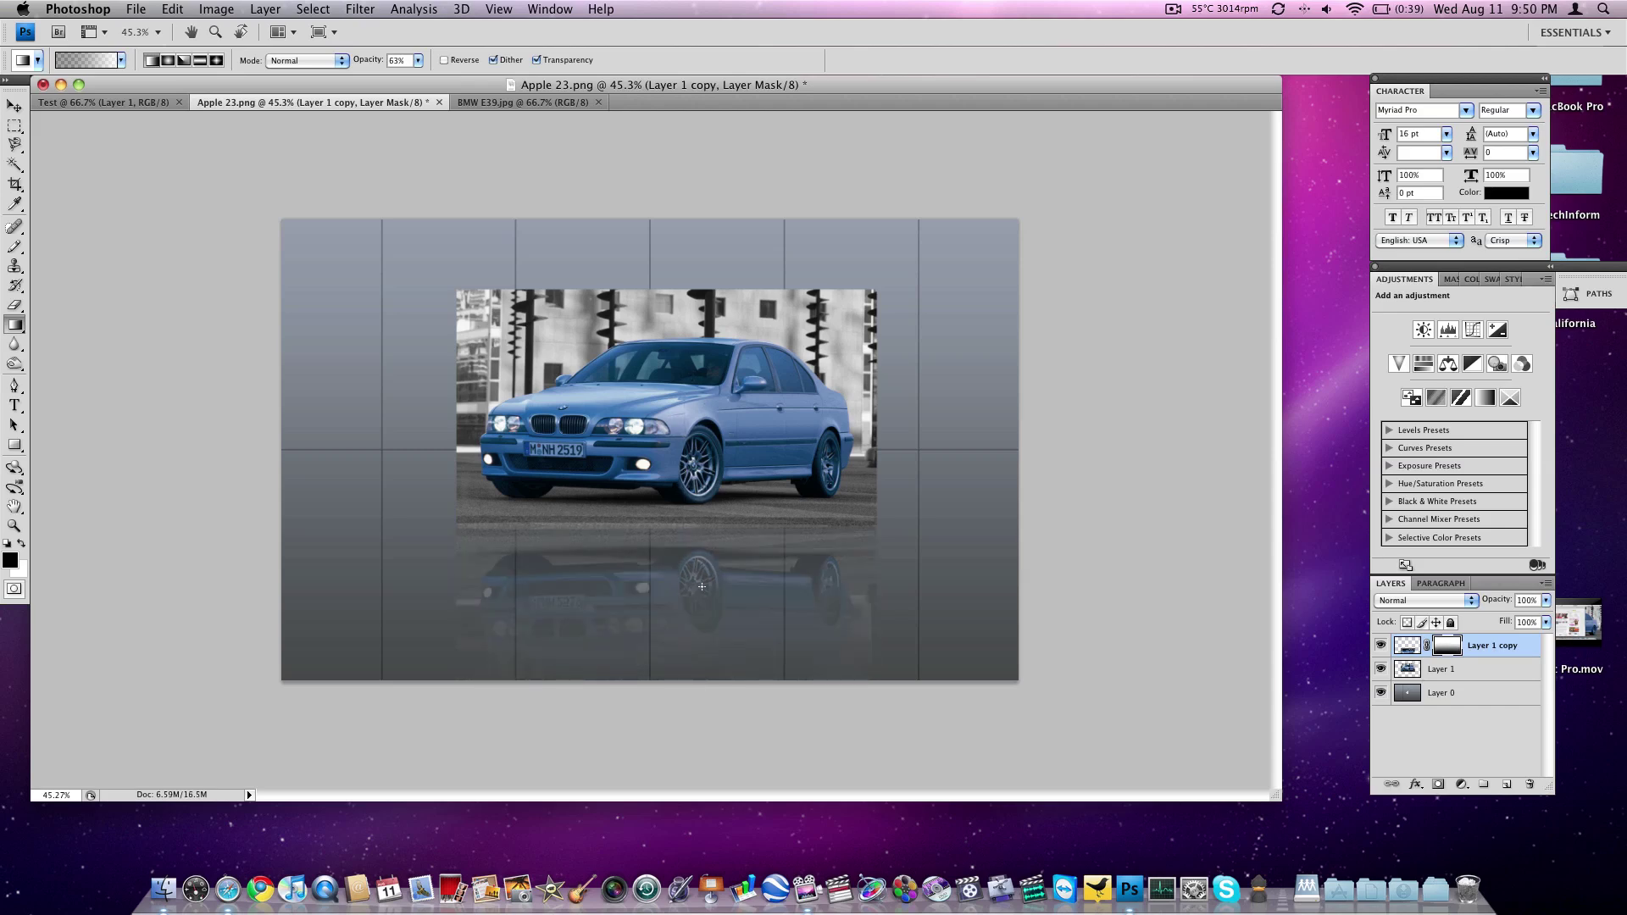
{"action": "left_click_drag", "start_coordinate": [702, 367], "coordinate": [701, 455]}
{"action": "left_click_drag", "start_coordinate": [674, 550], "coordinate": [681, 607]}
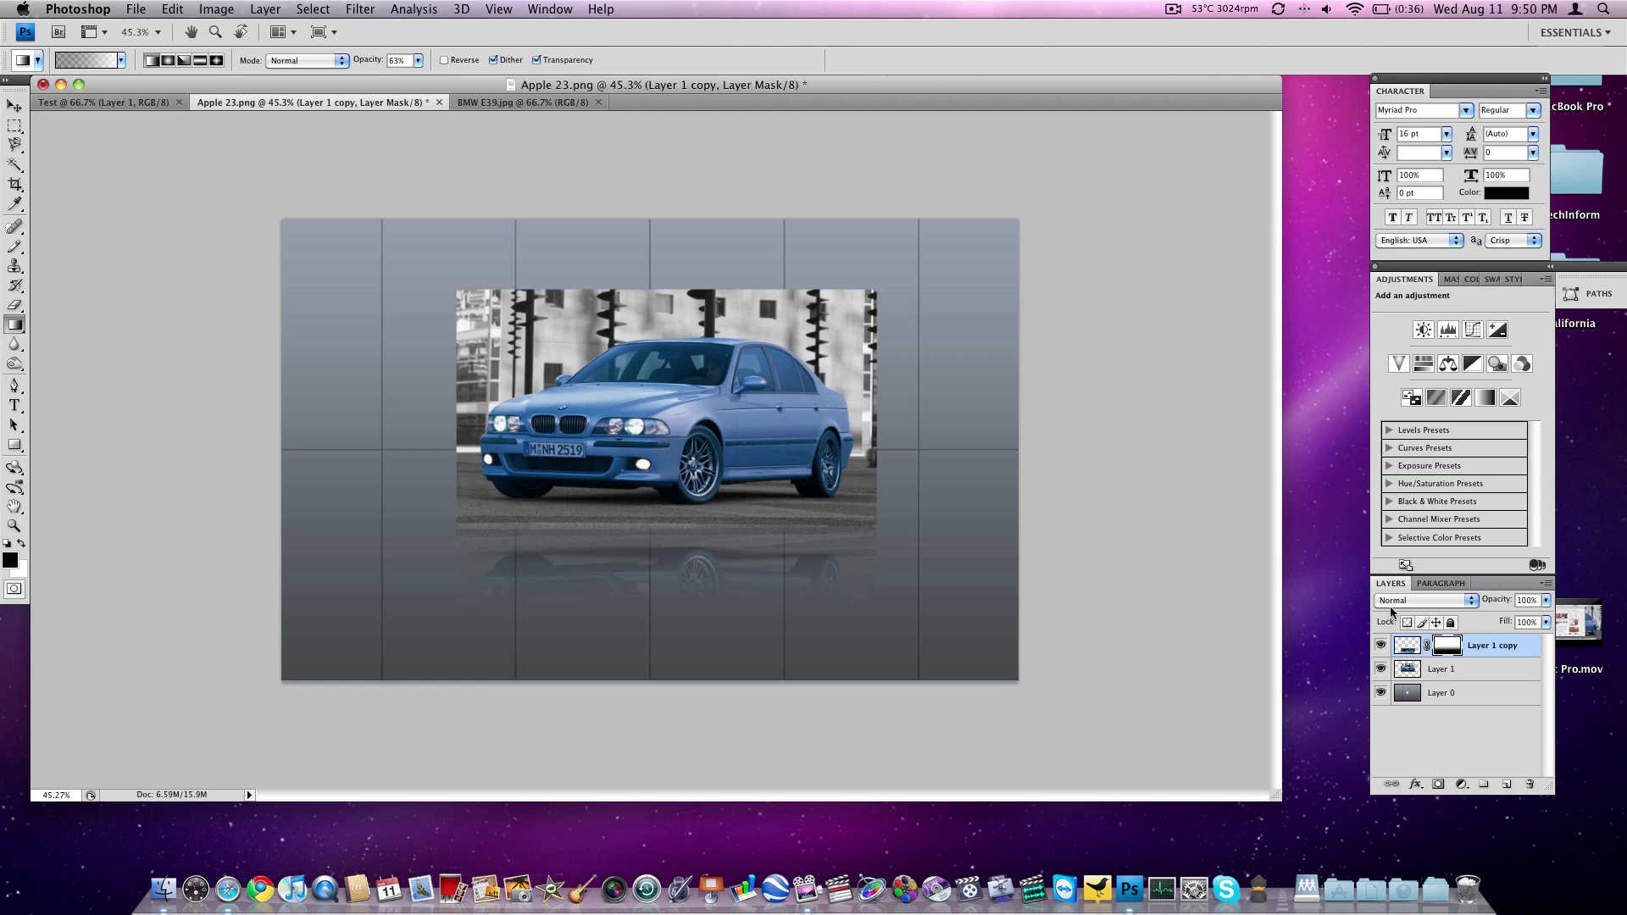
Select Layer 1 and Layer 1 copy together and merge them into one layer.
{"action": "left_click", "coordinate": [1474, 677], "text": "shift"}
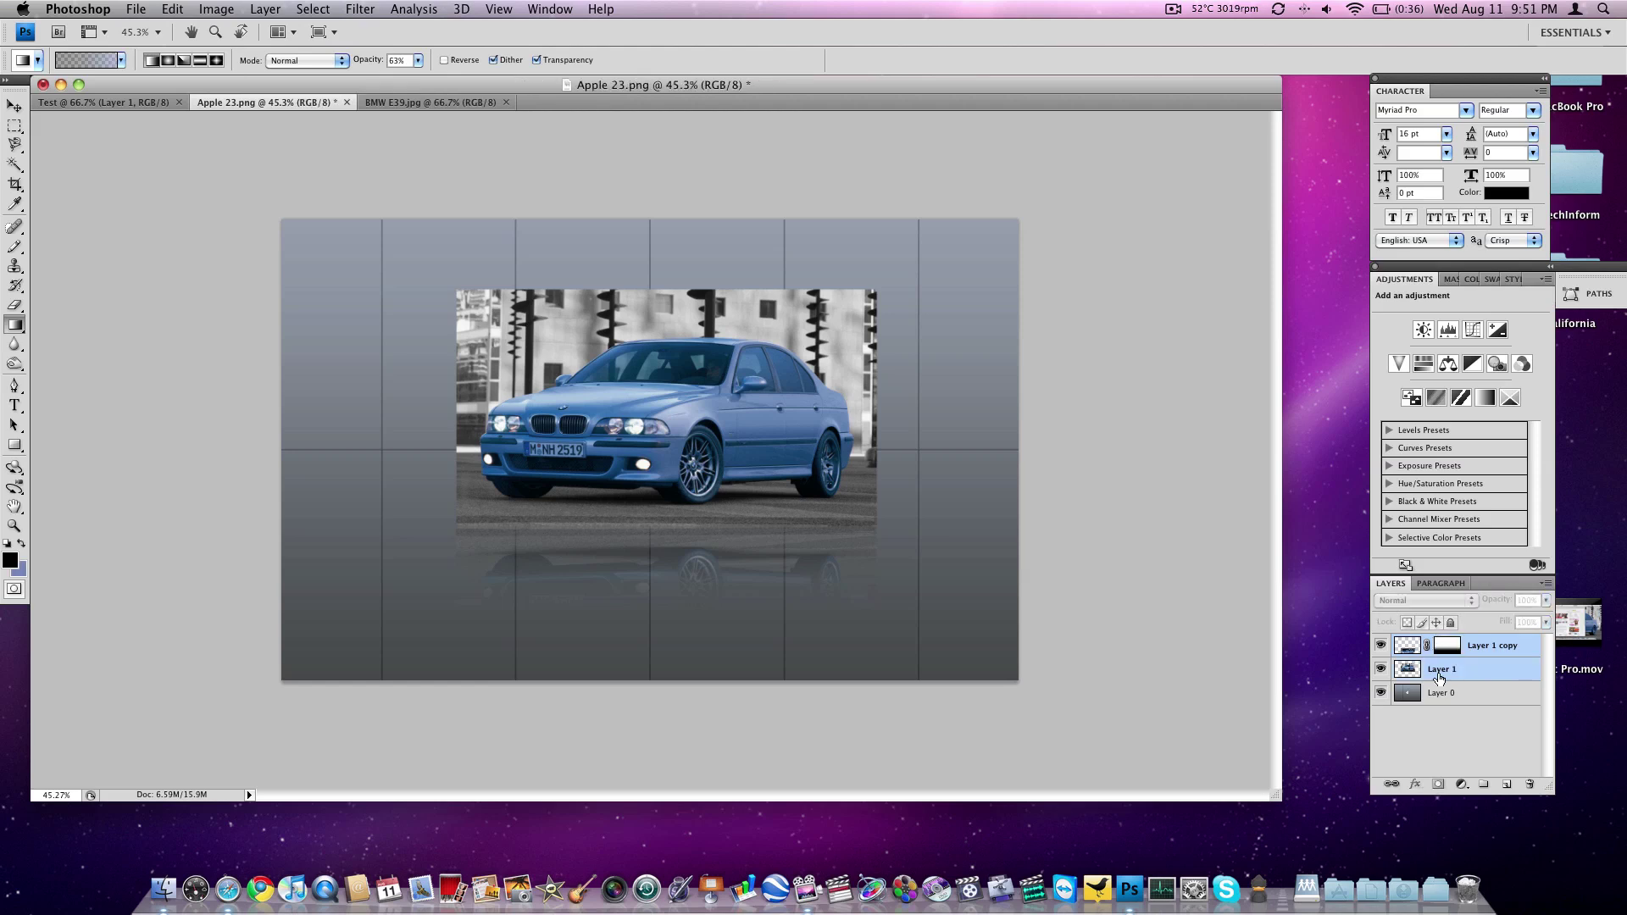
{"action": "left_click", "coordinate": [1381, 649]}
{"action": "left_click", "coordinate": [1382, 651]}
{"action": "left_click", "coordinate": [1381, 669]}
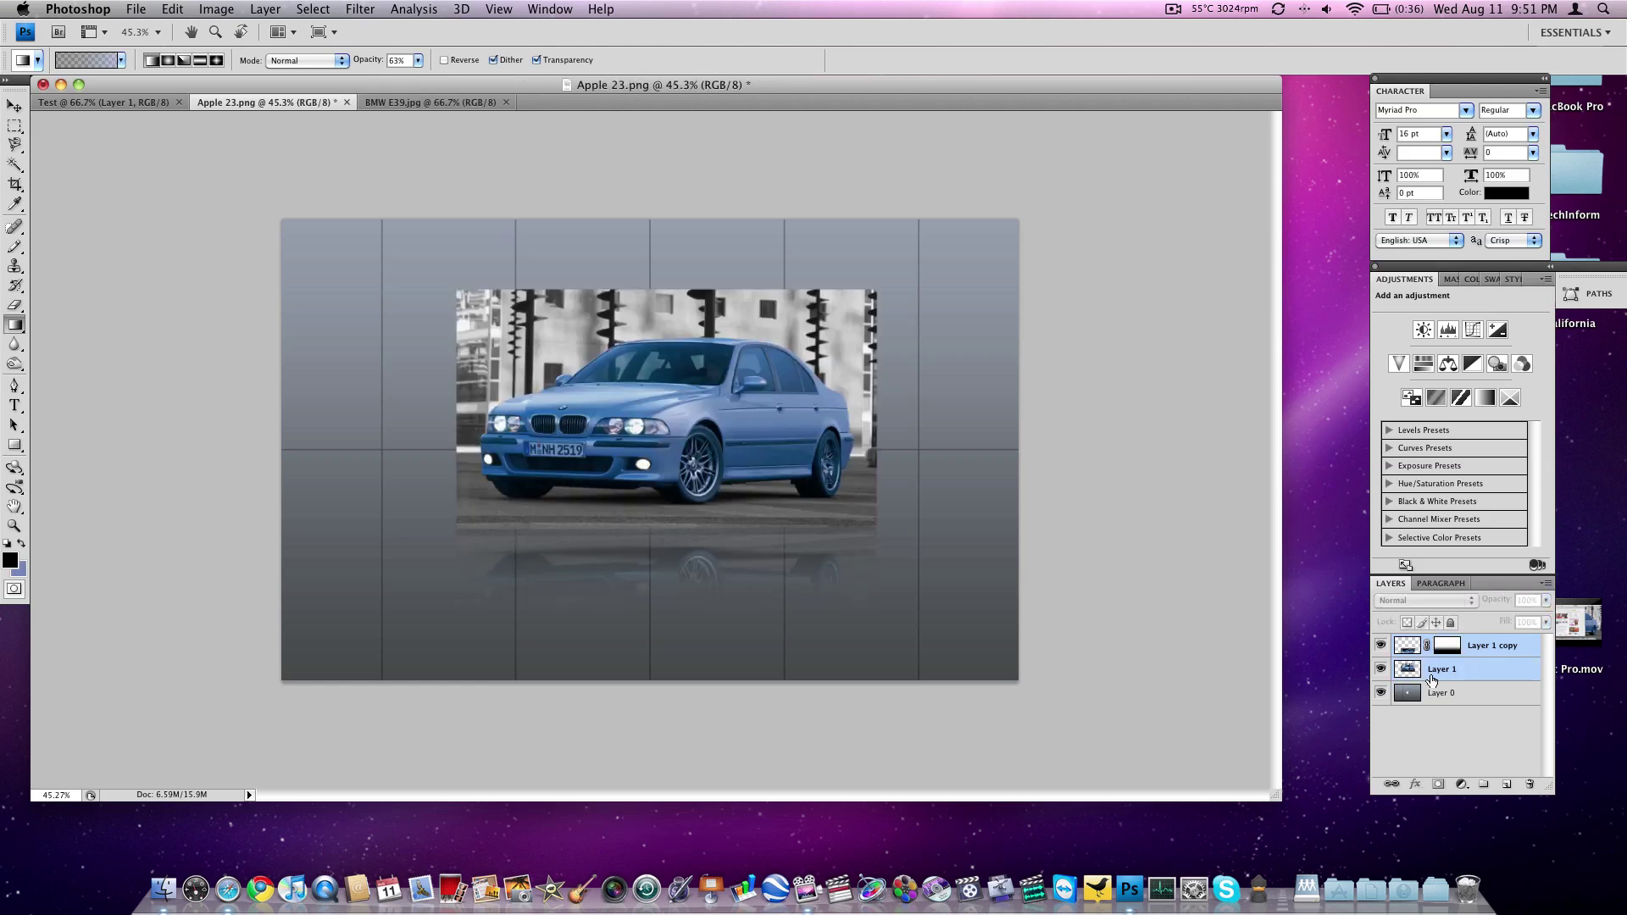
{"action": "right_click", "coordinate": [1499, 662]}
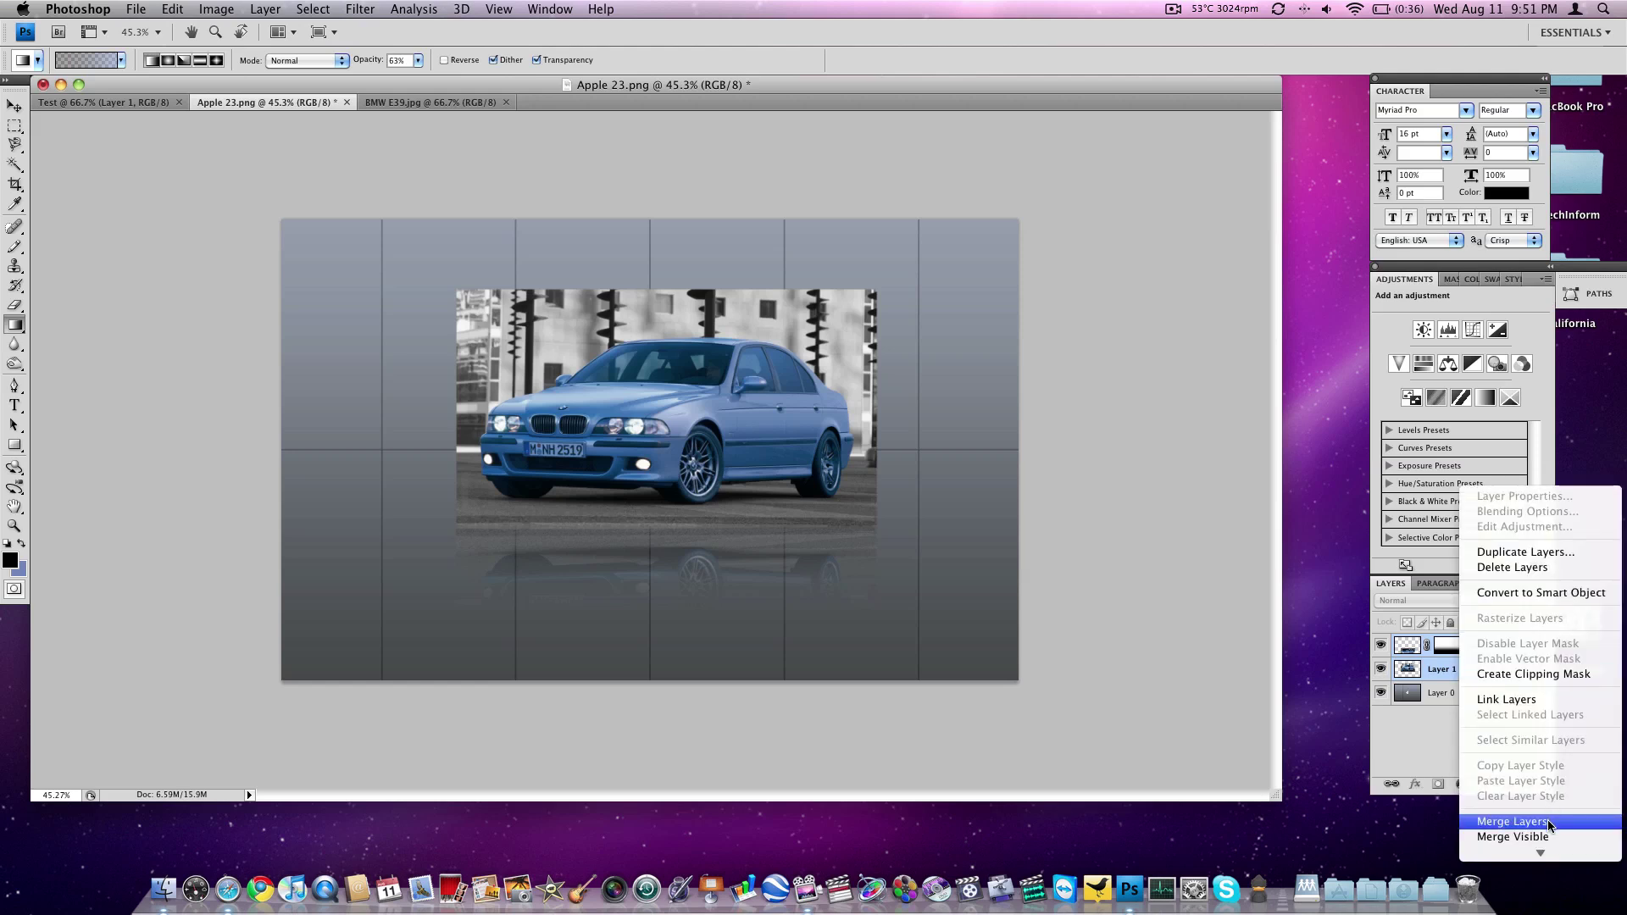
{"action": "left_click", "coordinate": [1512, 822]}
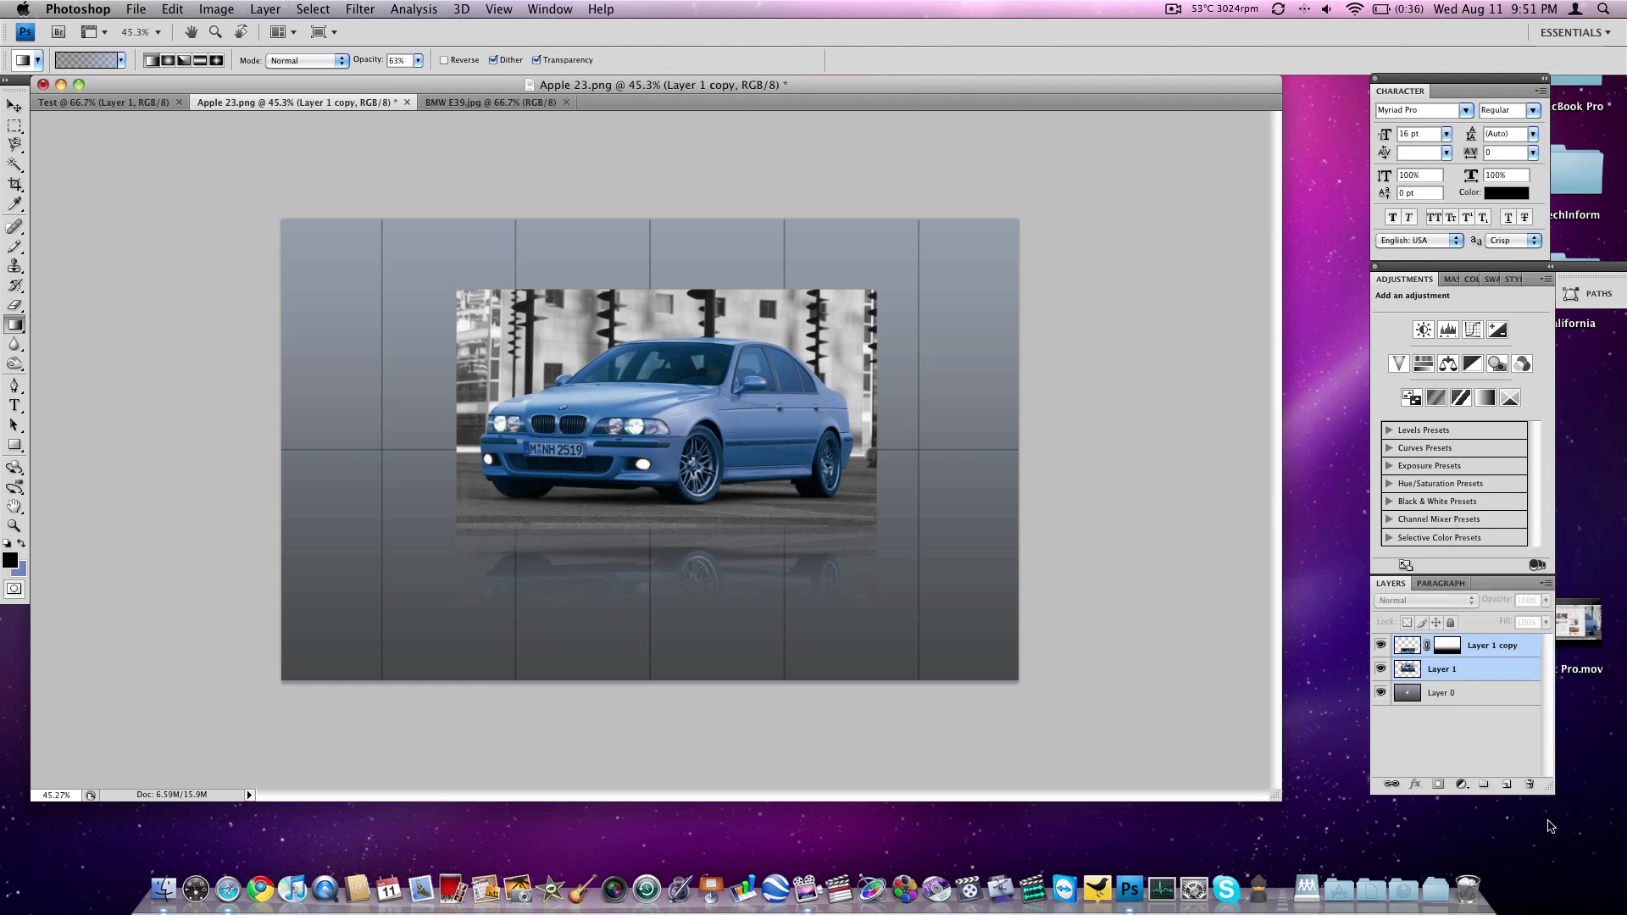
Move the merged car and reflection up and to the left on the wallpaper.
{"action": "left_click", "coordinate": [1380, 645]}
{"action": "left_click", "coordinate": [1380, 645]}
{"action": "left_click", "coordinate": [14, 105]}
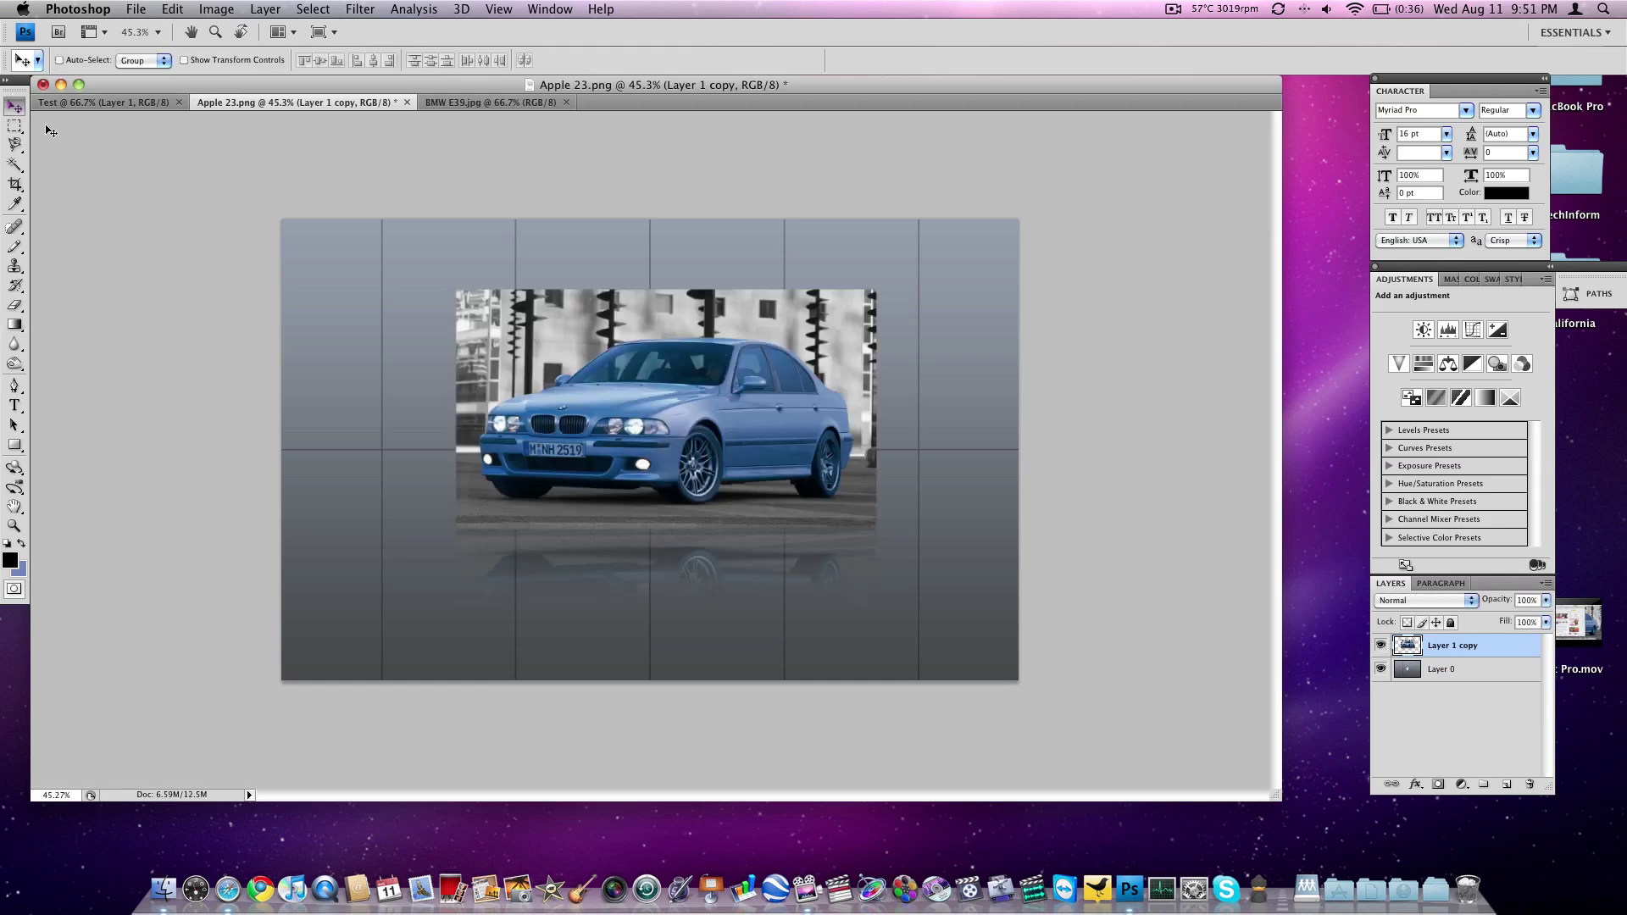
{"action": "left_click_drag", "start_coordinate": [583, 375], "coordinate": [408, 302]}
Open 198_157-18-lamborghini.jpg from the Desktop.
{"action": "key", "text": "super+o"}
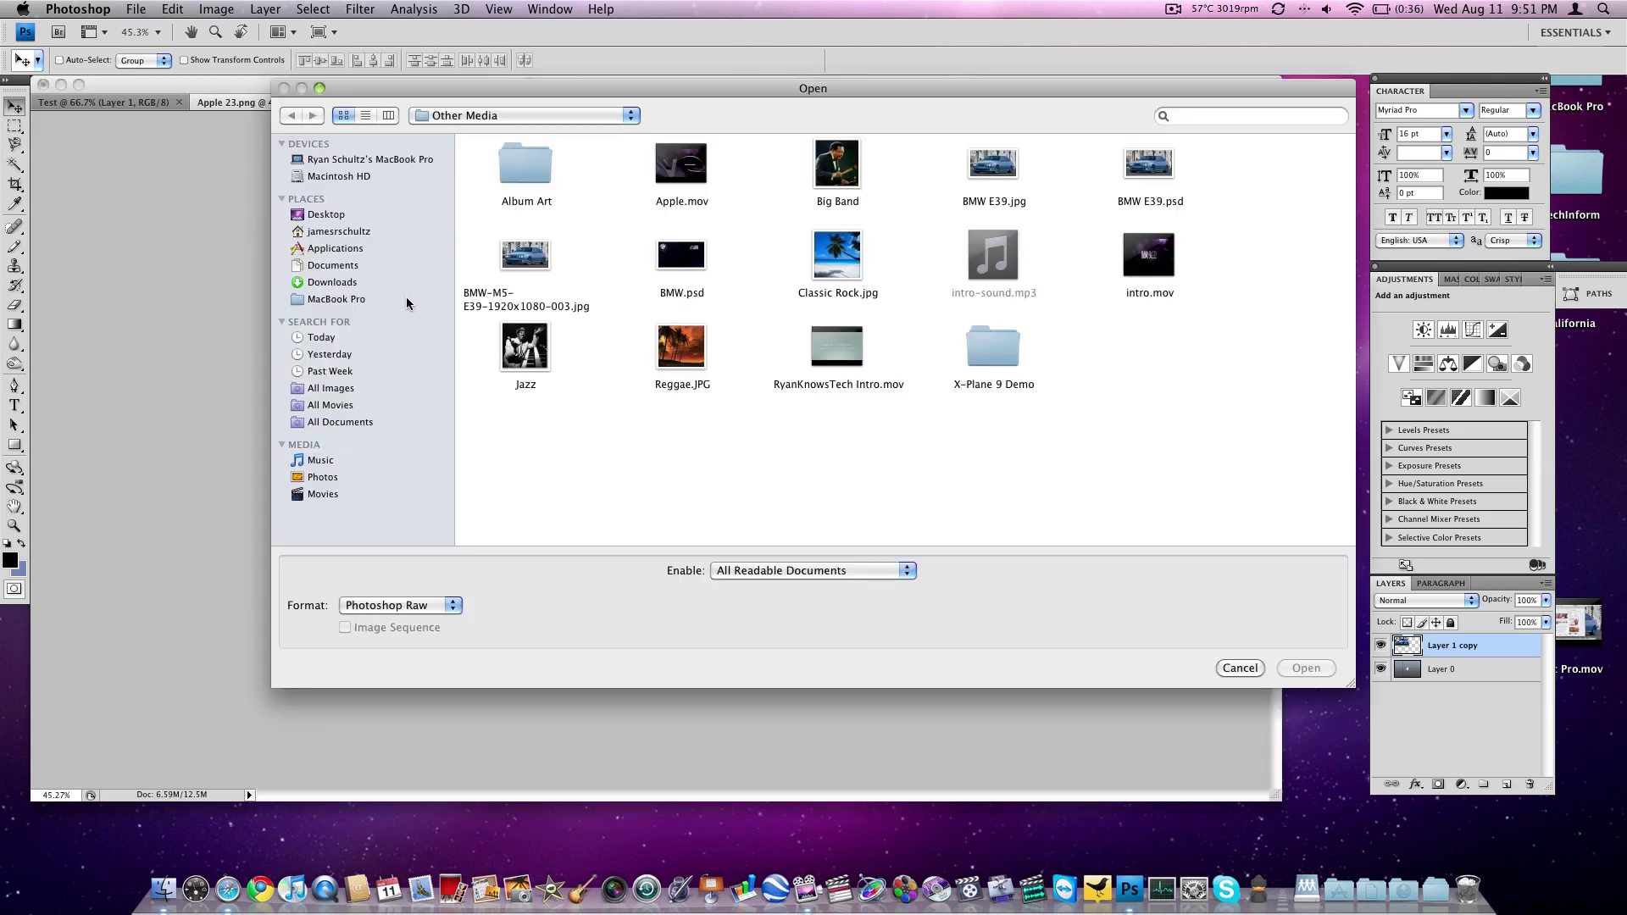
{"action": "key", "text": "super+shift+d"}
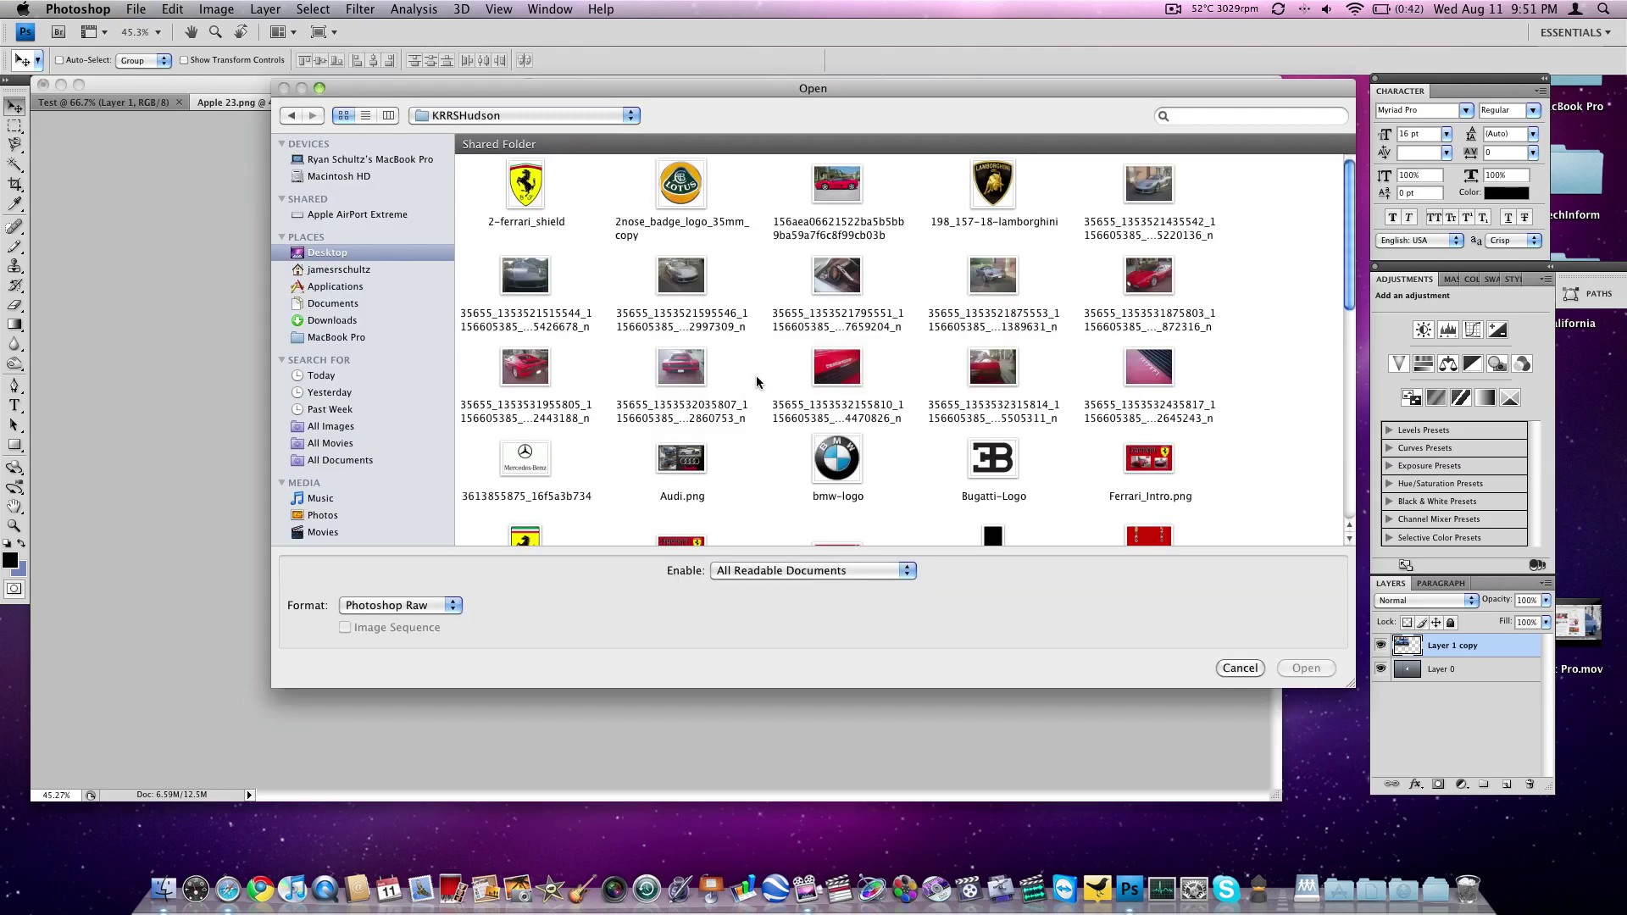
{"action": "double_click", "coordinate": [1003, 190]}
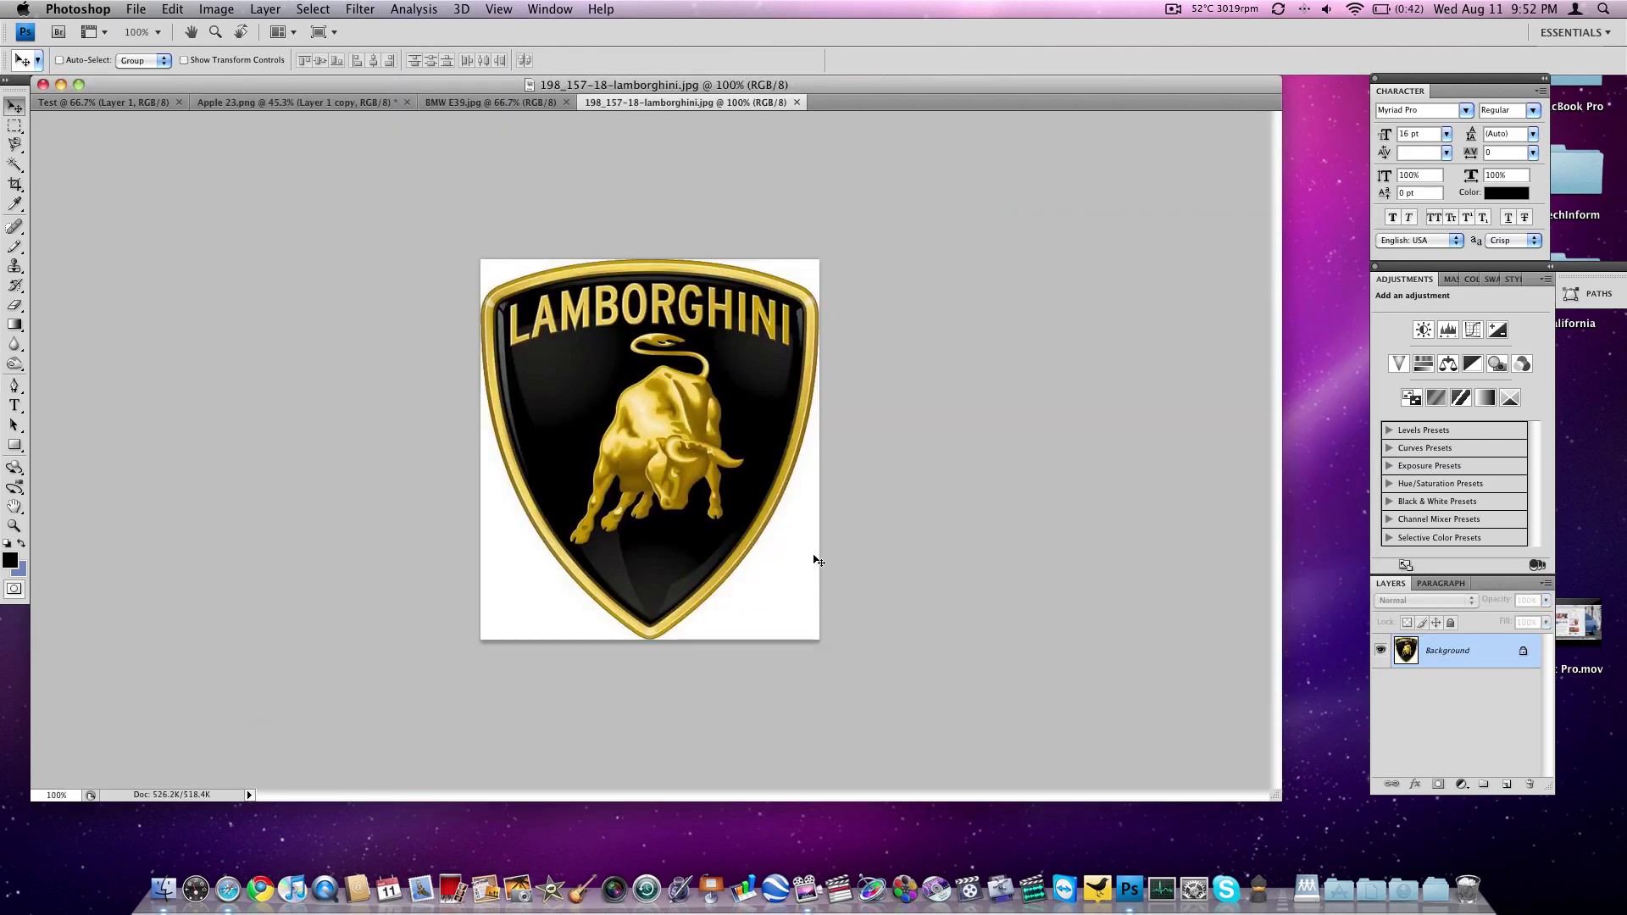
Select each of the badge's four corners with the Magic Wand and delete them.
{"action": "left_click", "coordinate": [15, 164]}
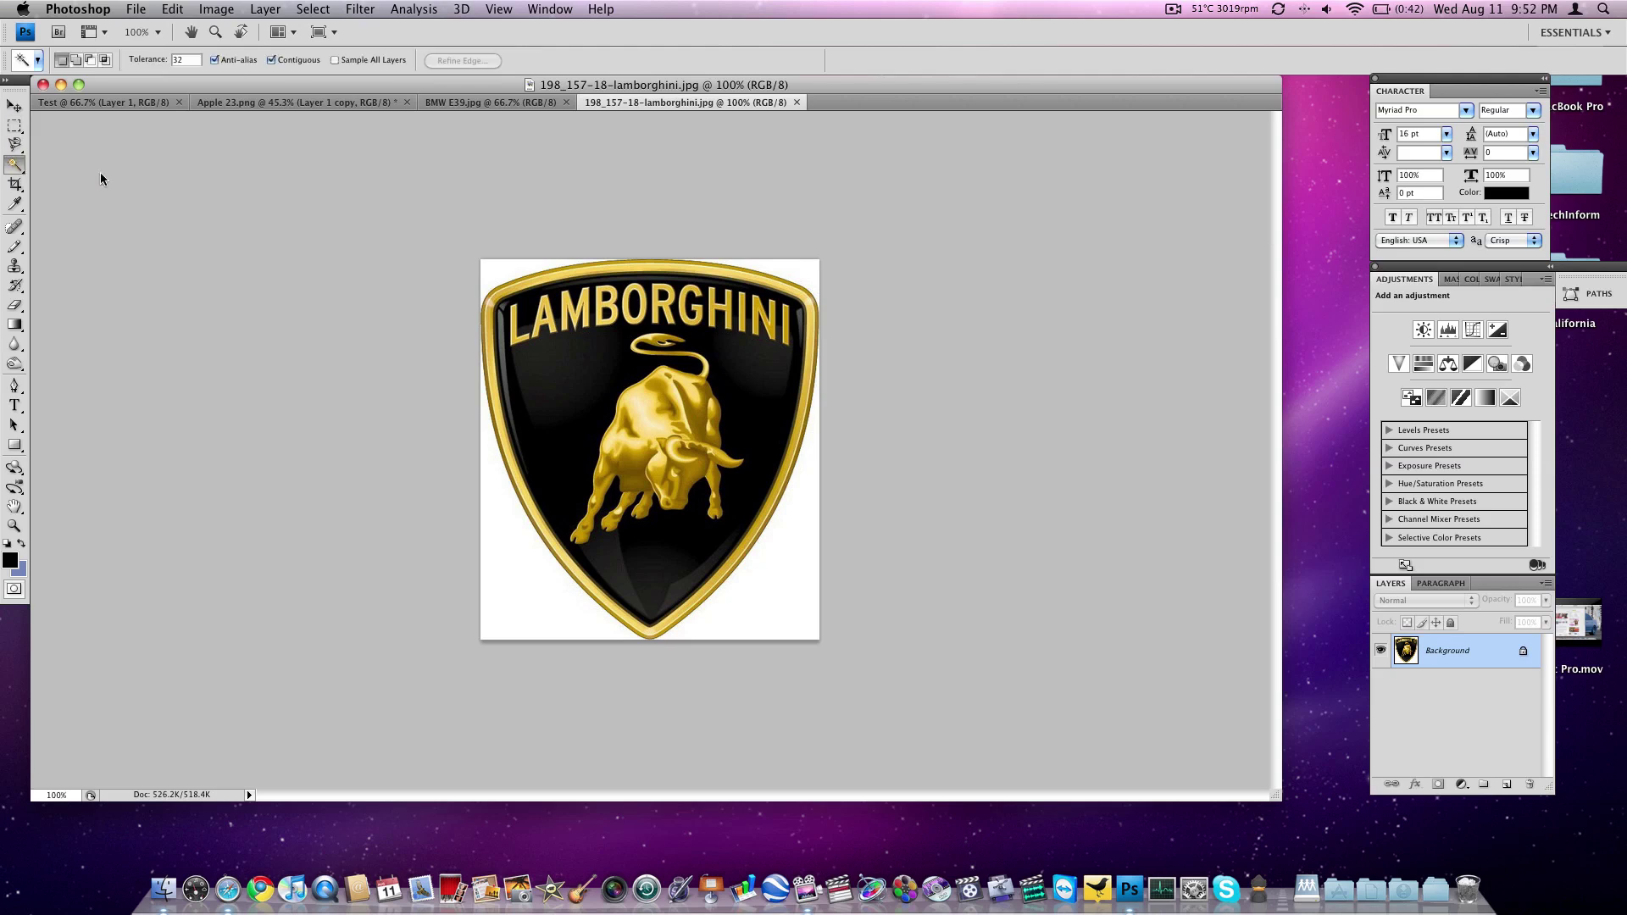
{"action": "left_click", "coordinate": [490, 270]}
{"action": "key", "text": "Delete"}
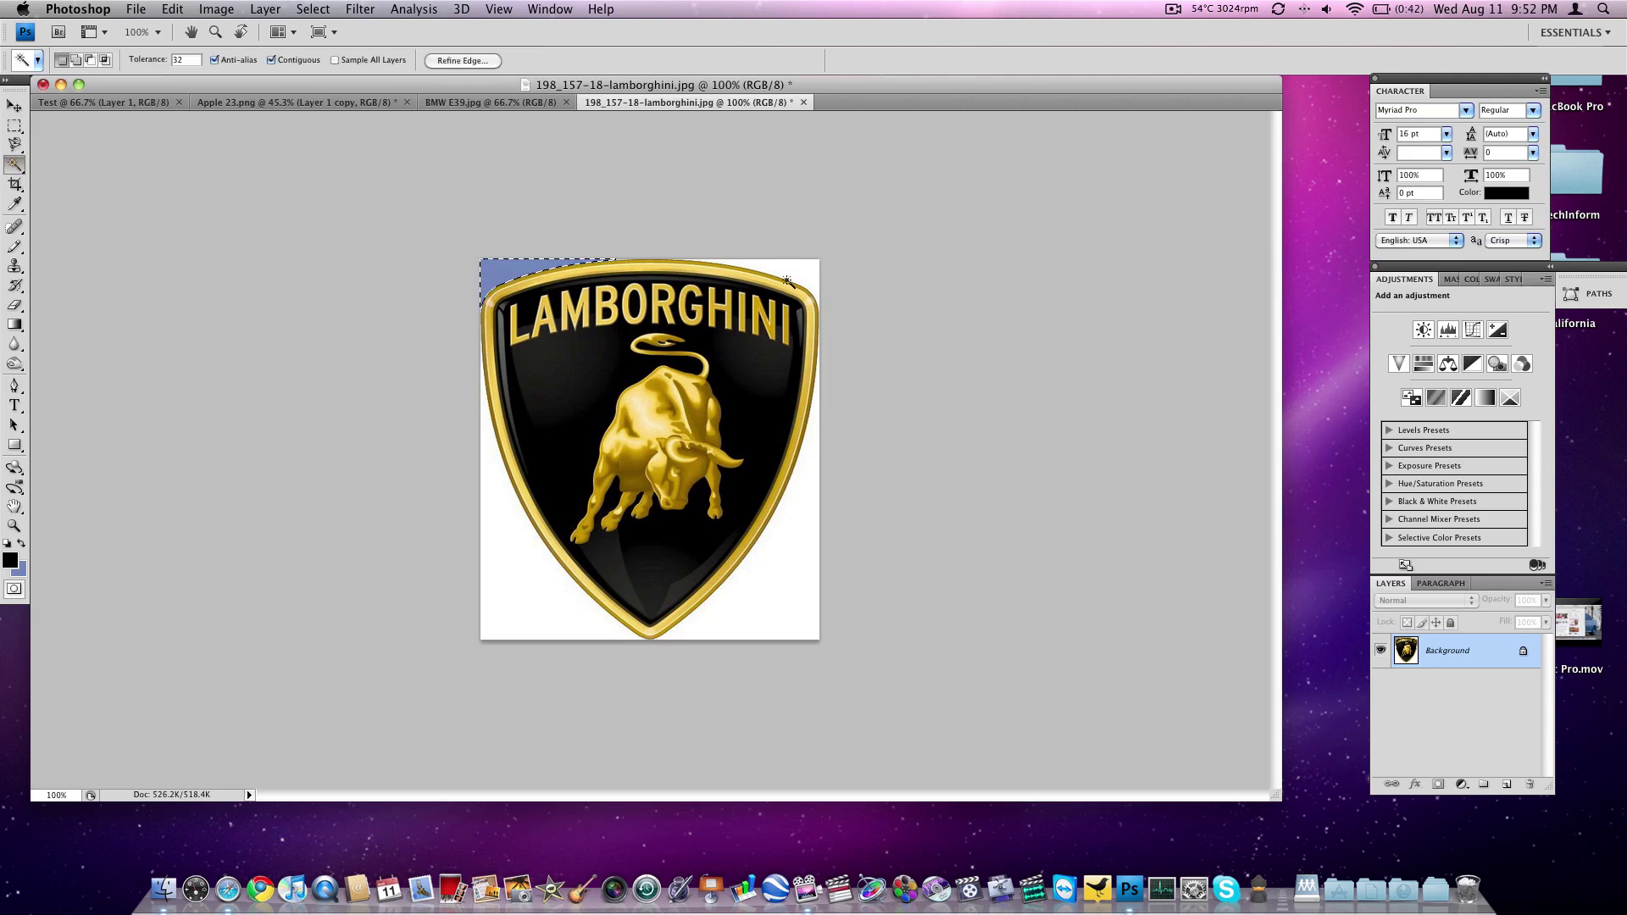
{"action": "left_click", "coordinate": [795, 270]}
{"action": "key", "text": "Delete"}
{"action": "left_click", "coordinate": [797, 605]}
{"action": "key", "text": "Delete"}
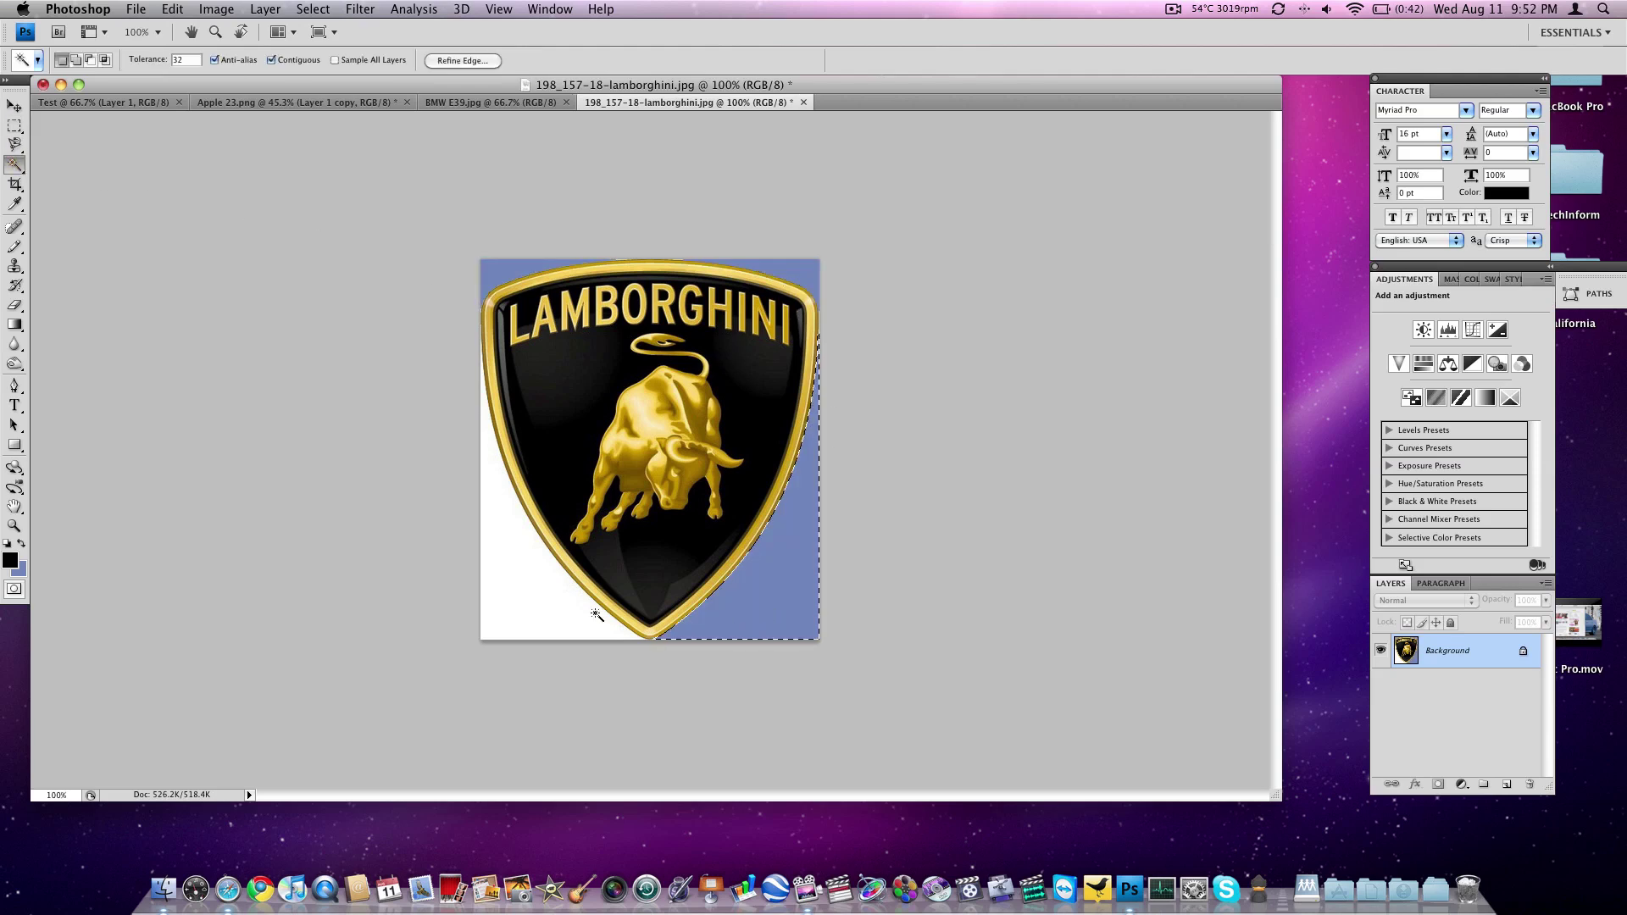
{"action": "left_click", "coordinate": [526, 609]}
{"action": "key", "text": "Delete"}
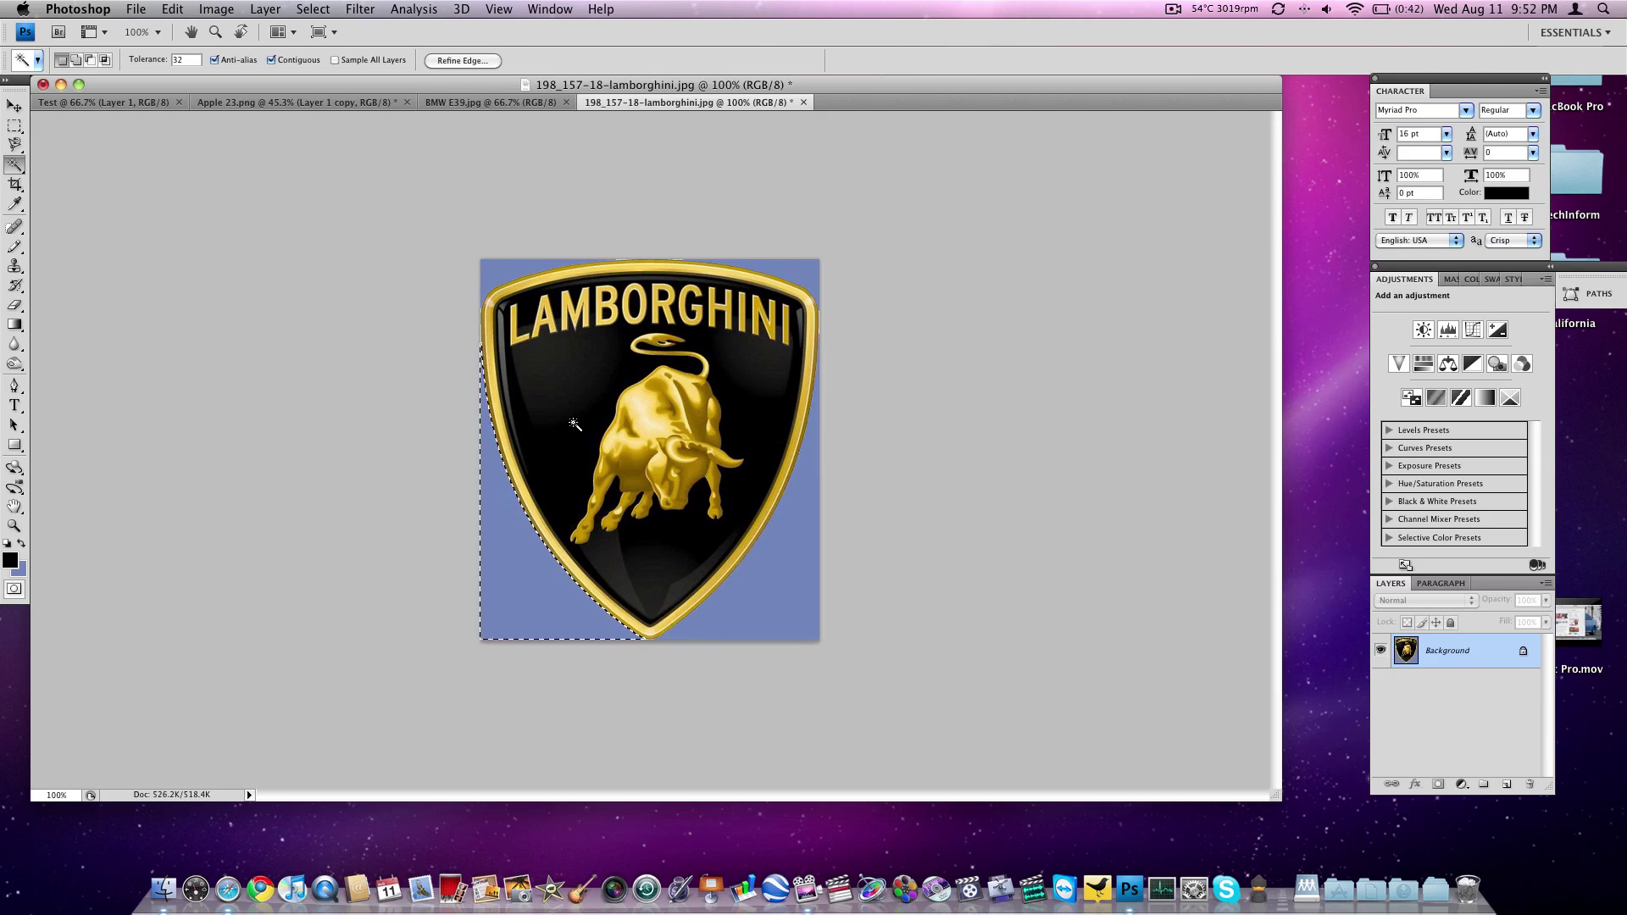
Convert the locked background into Layer 0 and nudge the badge slightly right.
{"action": "key", "text": "v"}
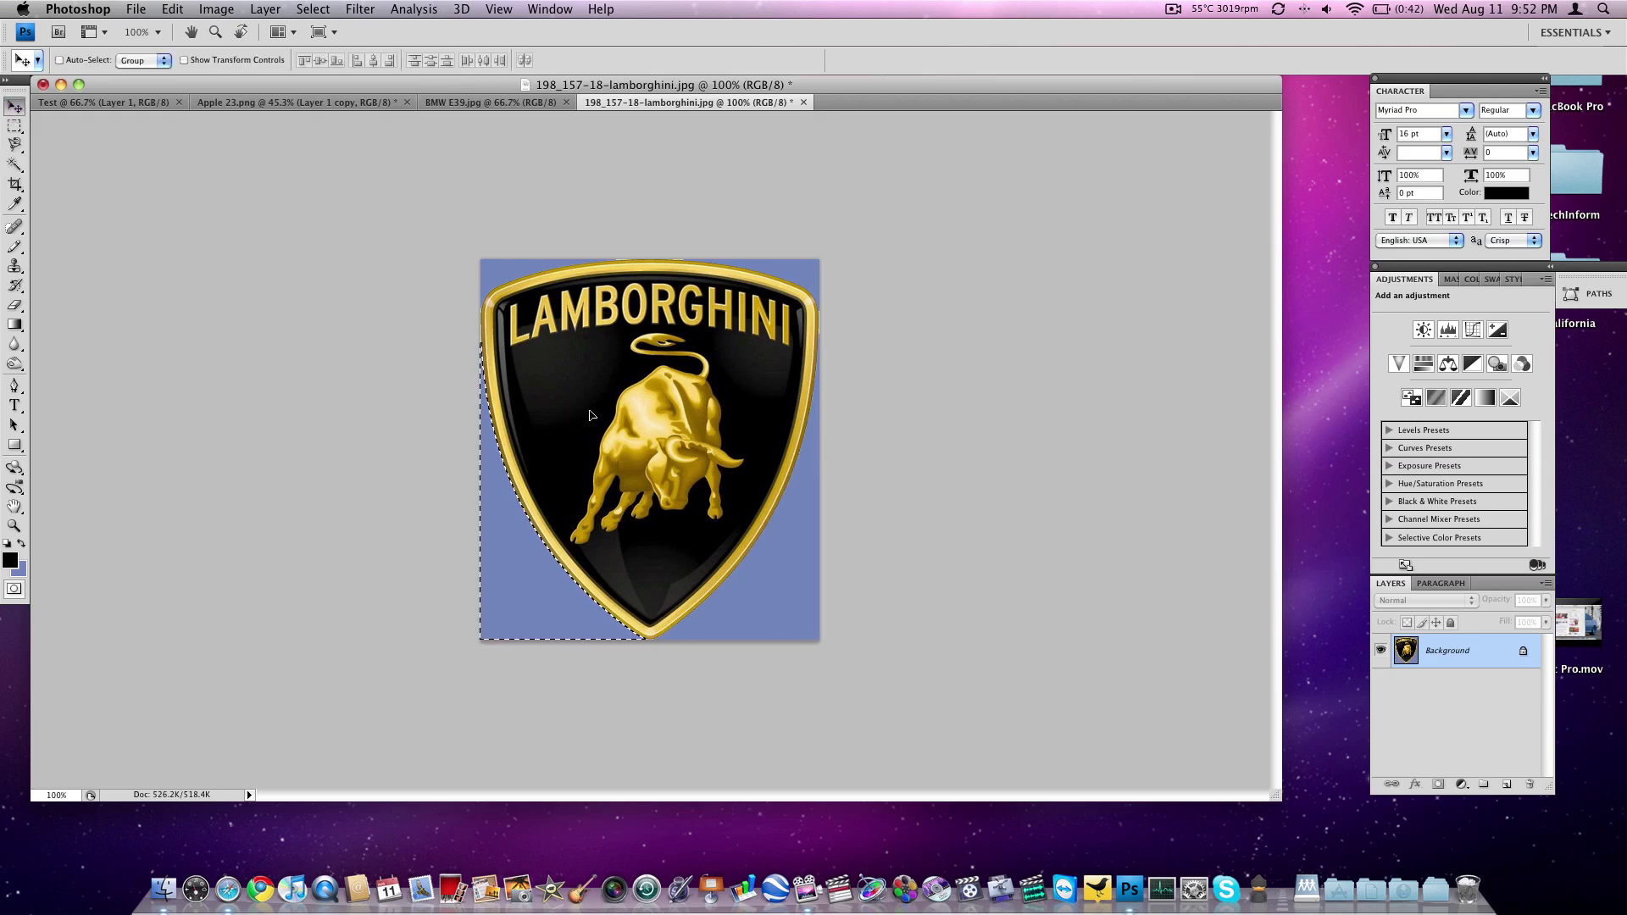
{"action": "left_click_drag", "start_coordinate": [591, 414], "coordinate": [656, 409]}
{"action": "left_click", "coordinate": [919, 266]}
{"action": "double_click", "coordinate": [1447, 650]}
{"action": "key", "text": "Return"}
{"action": "mouse_move", "coordinate": [697, 458]}
{"action": "left_mouse_down"}
{"action": "mouse_move", "coordinate": [700, 428]}
{"action": "mouse_move", "coordinate": [708, 454]}
{"action": "left_mouse_up"}
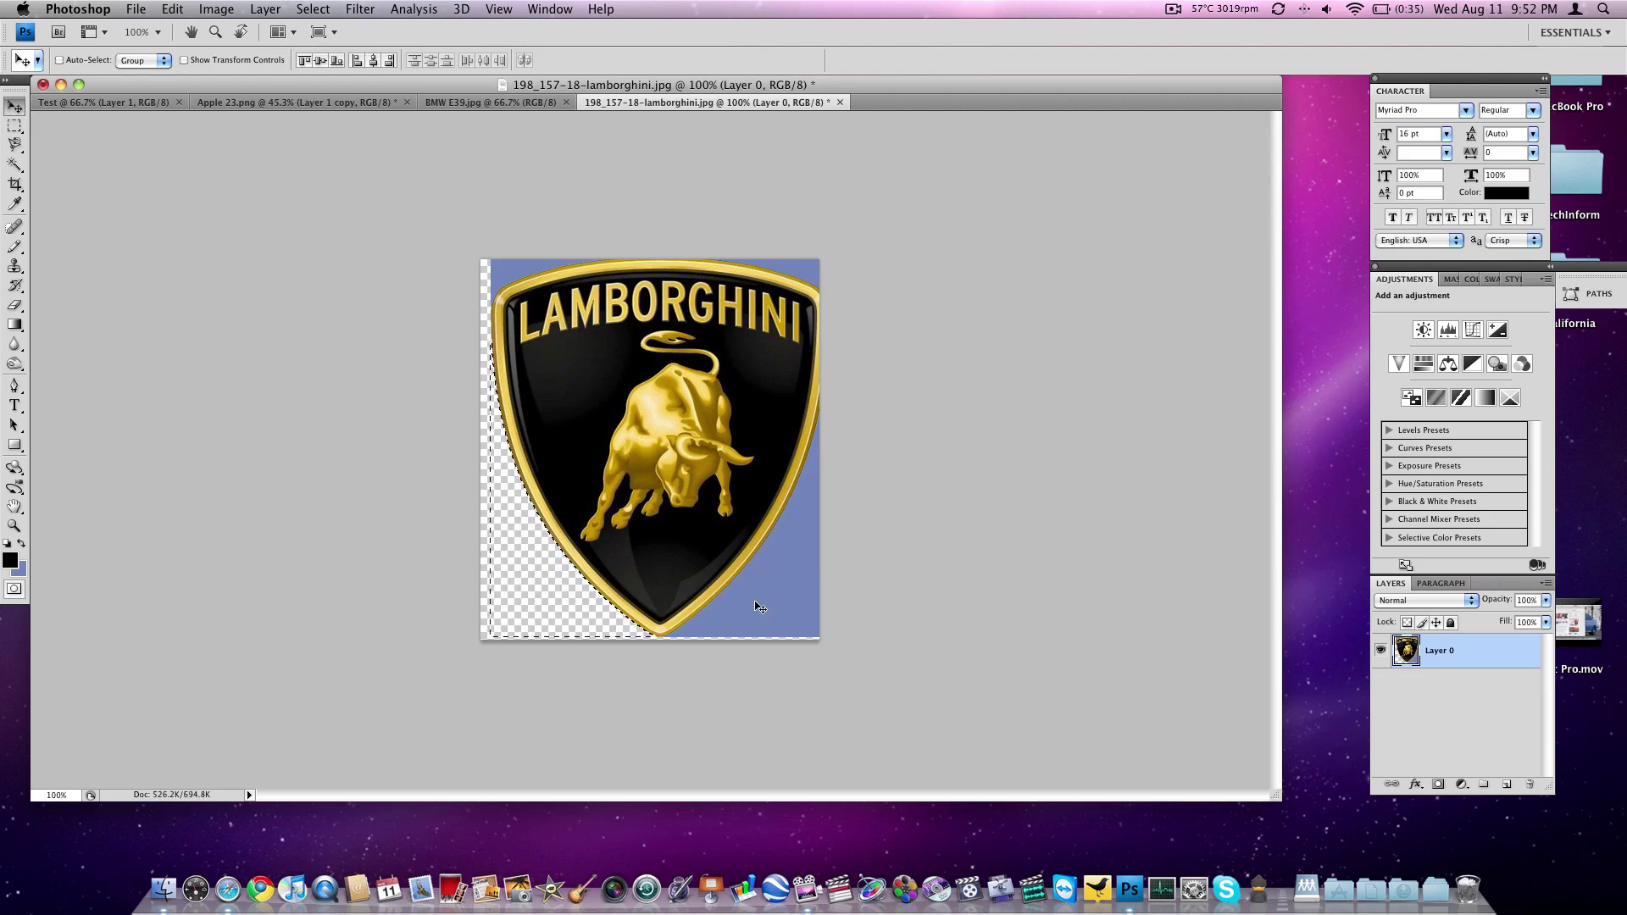
Delete the remaining blue corners and drag the badge onto the wallpaper beside the car.
{"action": "left_click", "coordinate": [14, 163]}
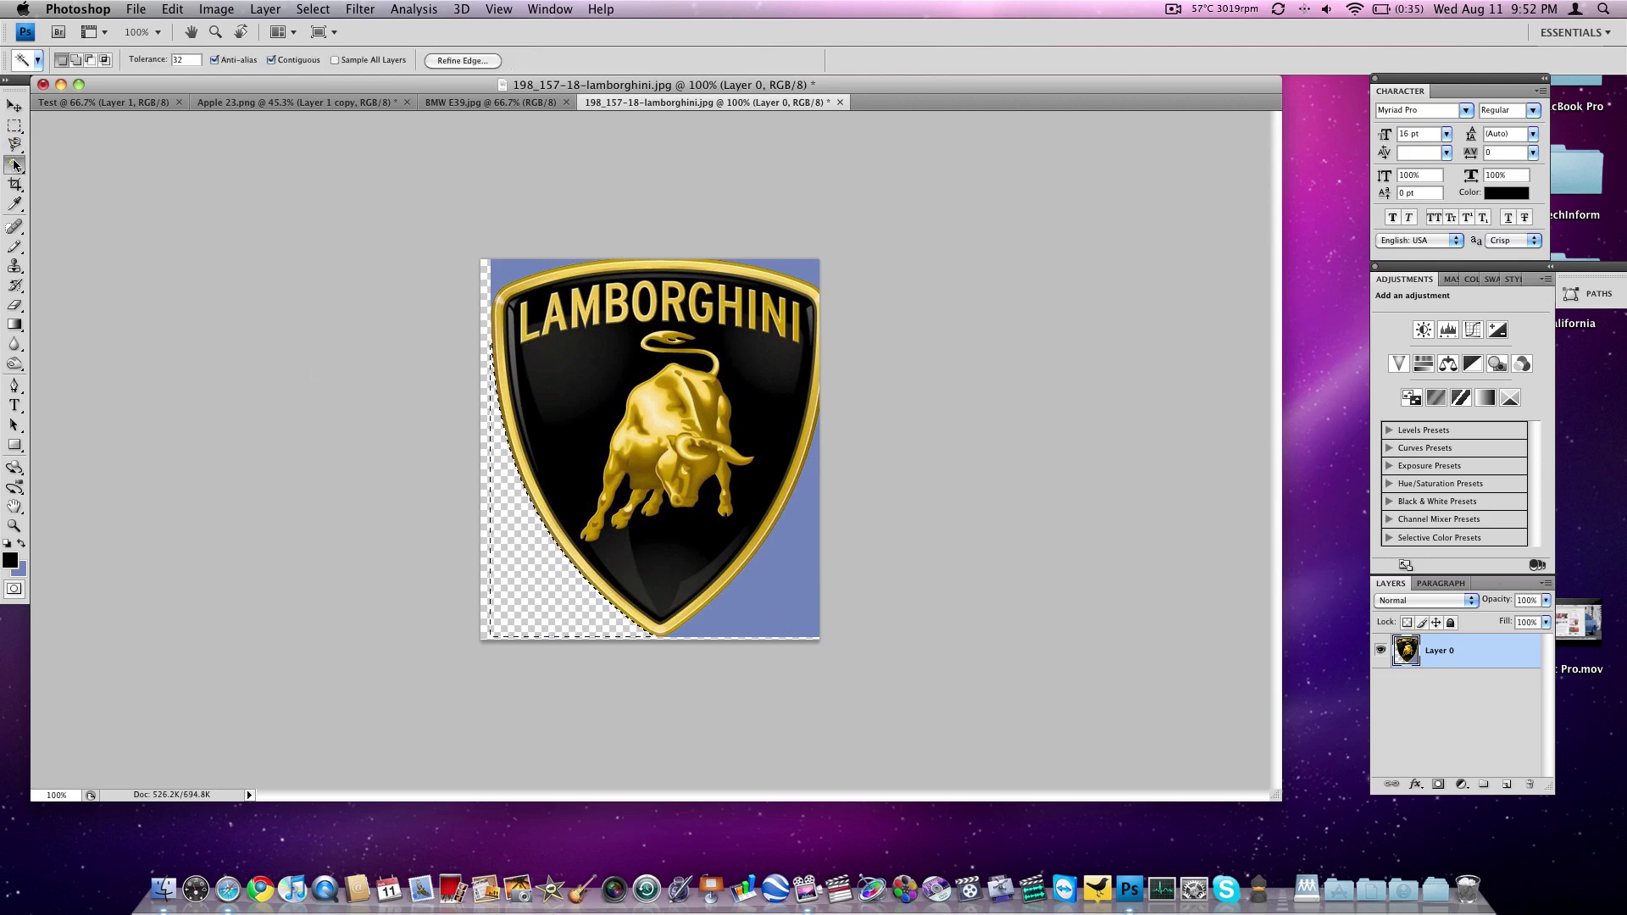
{"action": "left_click", "coordinate": [761, 602]}
{"action": "key", "text": "Delete"}
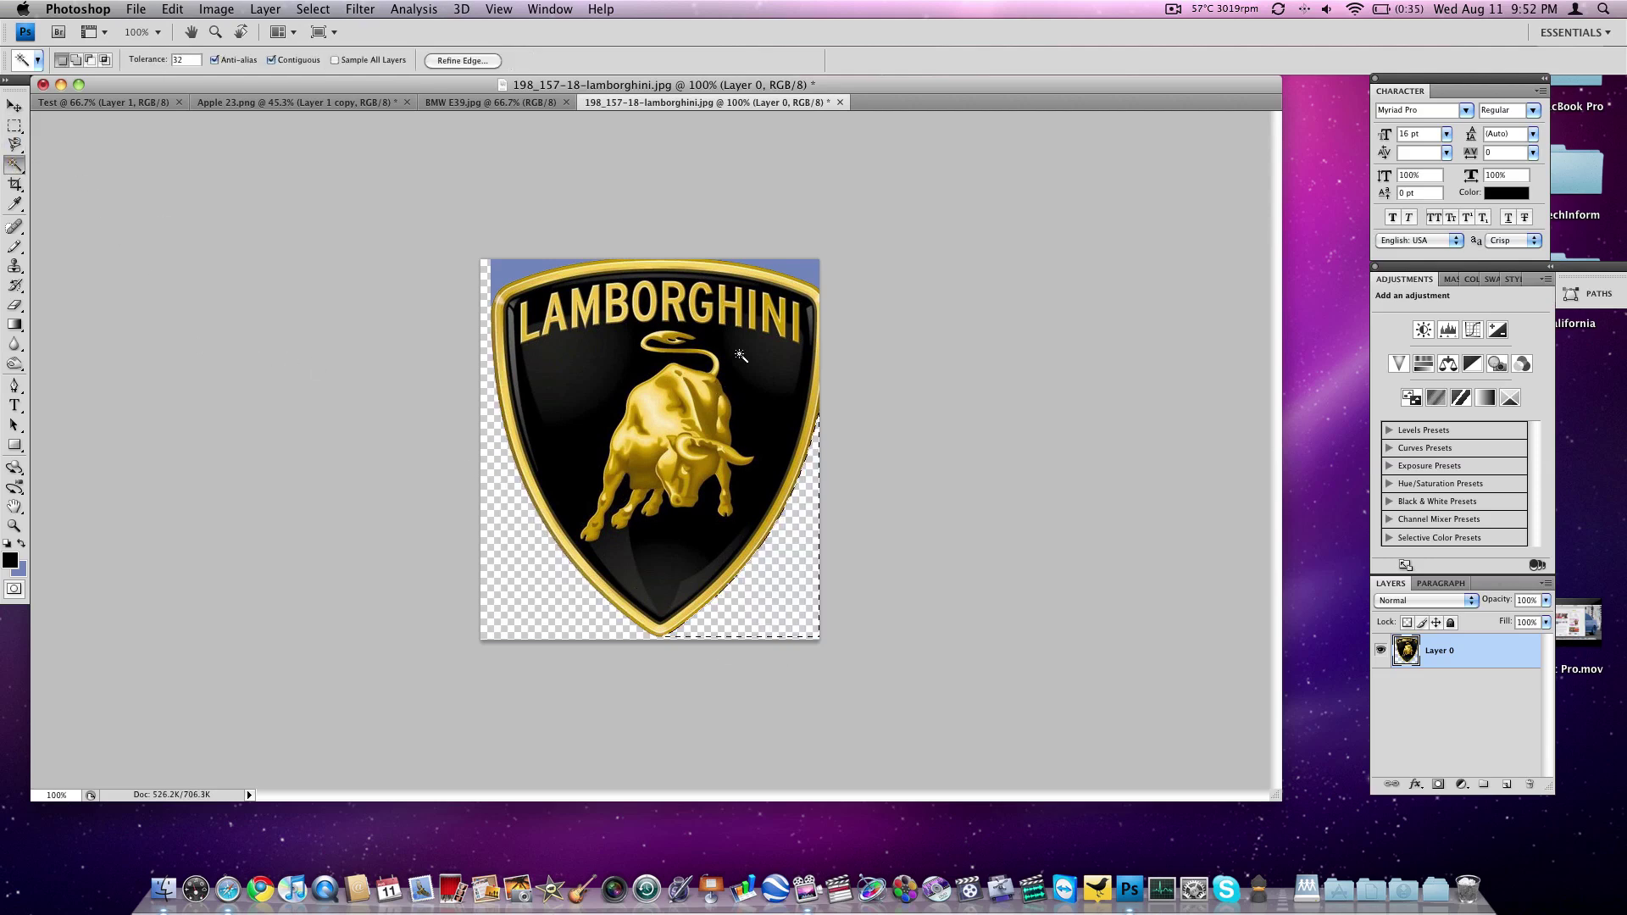
{"action": "left_click", "coordinate": [766, 271]}
{"action": "key", "text": "Delete"}
{"action": "left_click", "coordinate": [504, 274]}
{"action": "key", "text": "Delete"}
{"action": "left_click", "coordinate": [15, 106]}
{"action": "left_click_drag", "start_coordinate": [478, 320], "coordinate": [836, 362]}
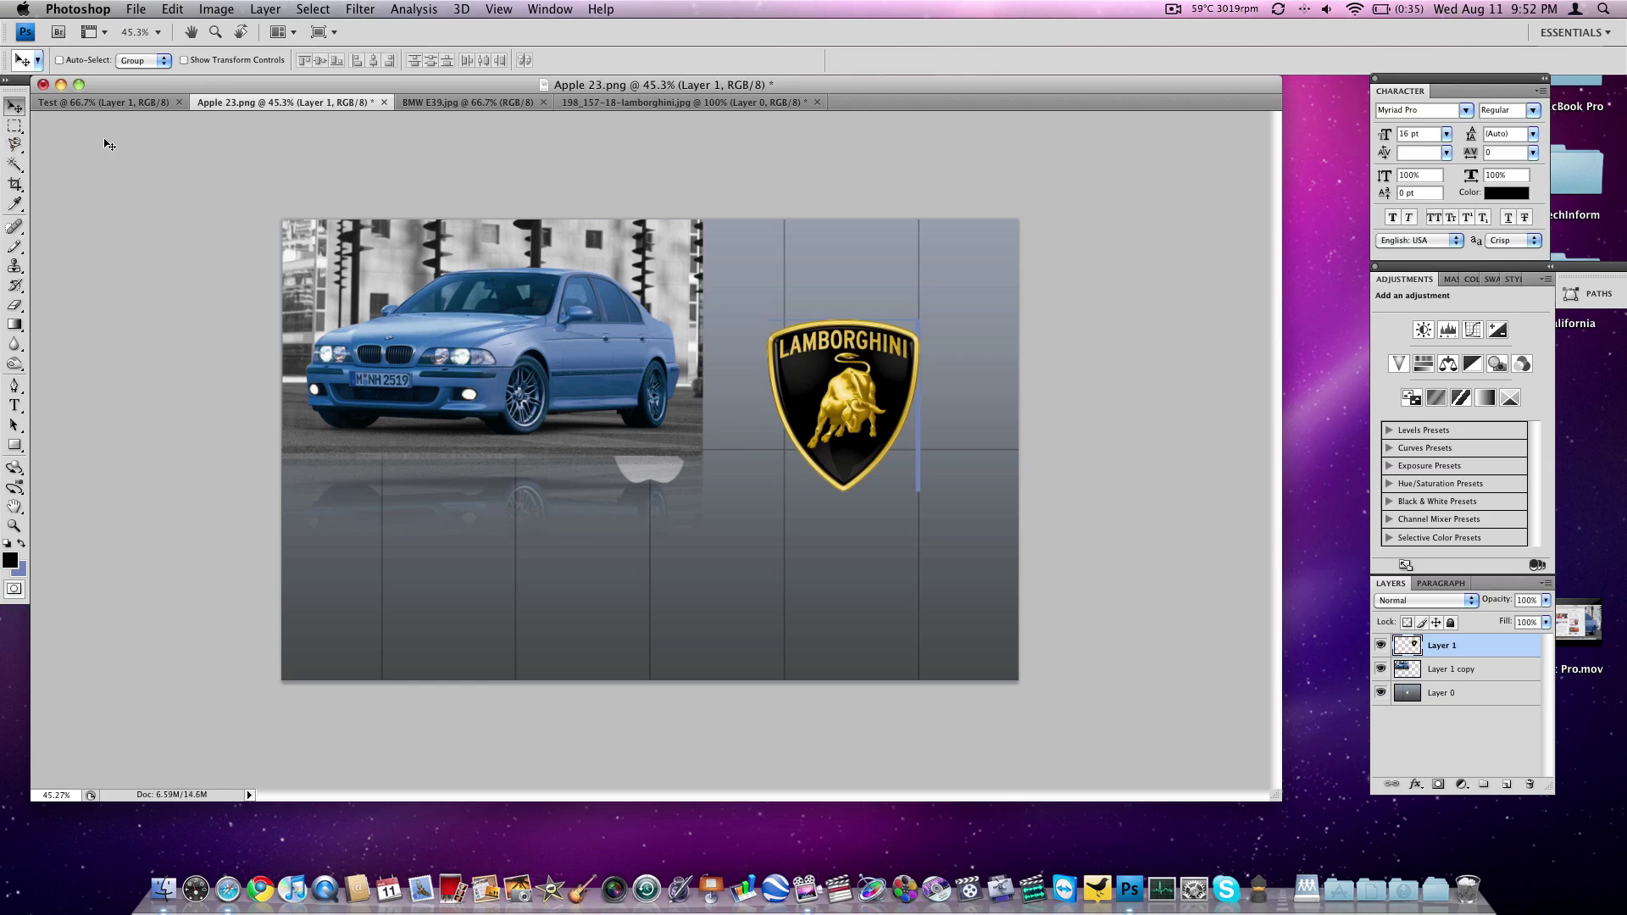
Delete the leftover blue edge strips with the Magic Wand and raise the Lamborghini badge about 73 px.
{"action": "left_click", "coordinate": [14, 164]}
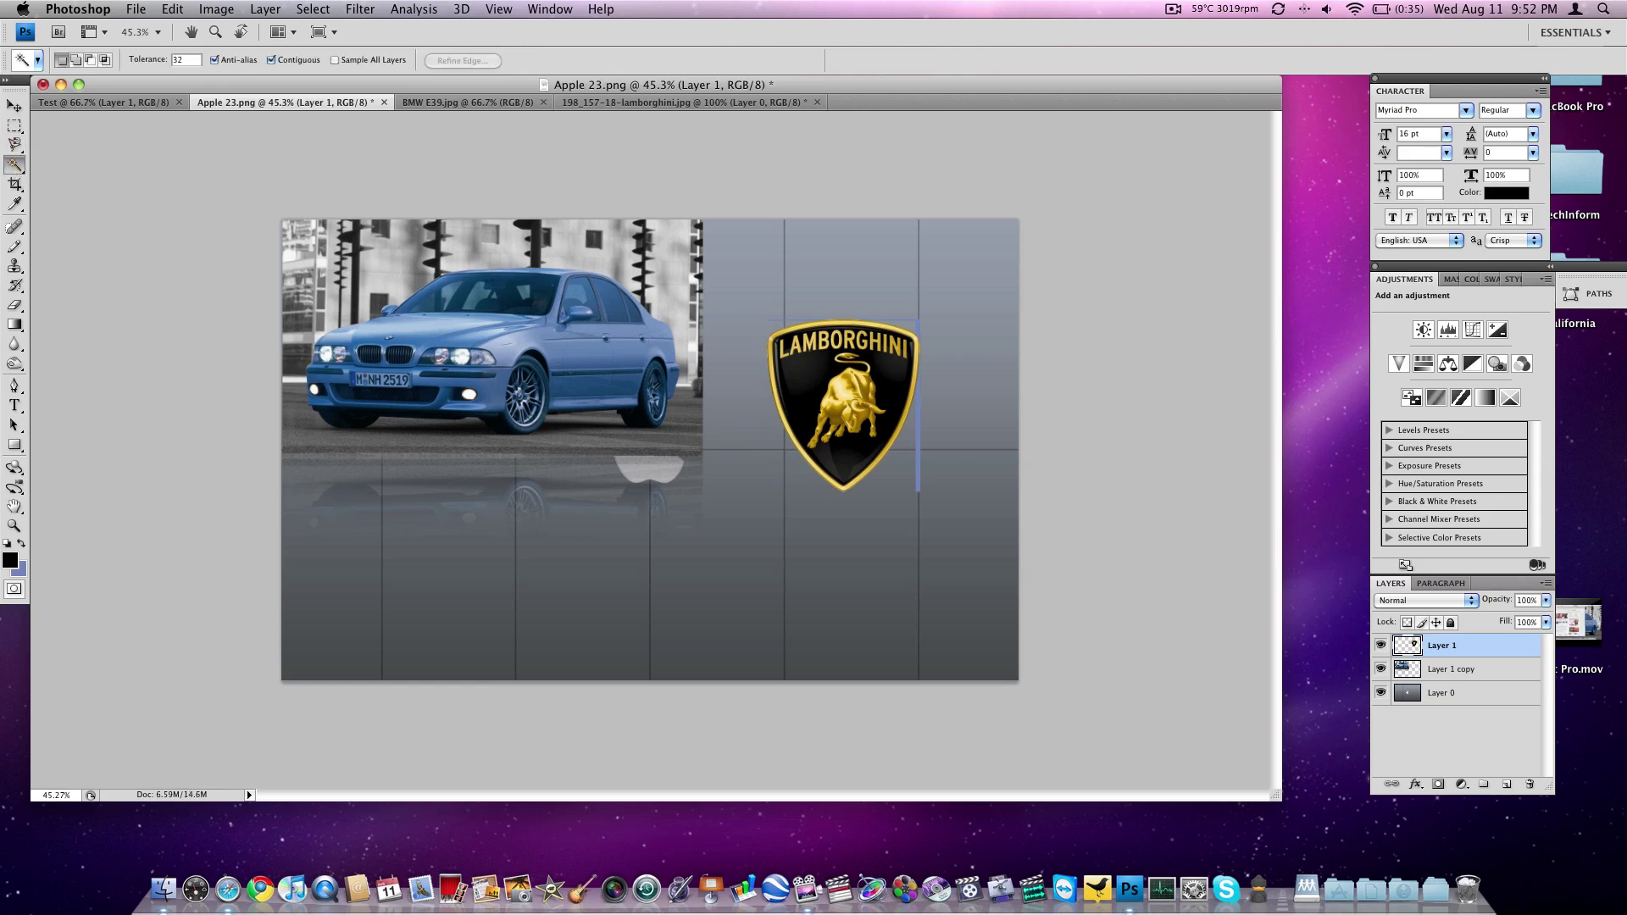
{"action": "left_click", "coordinate": [916, 439]}
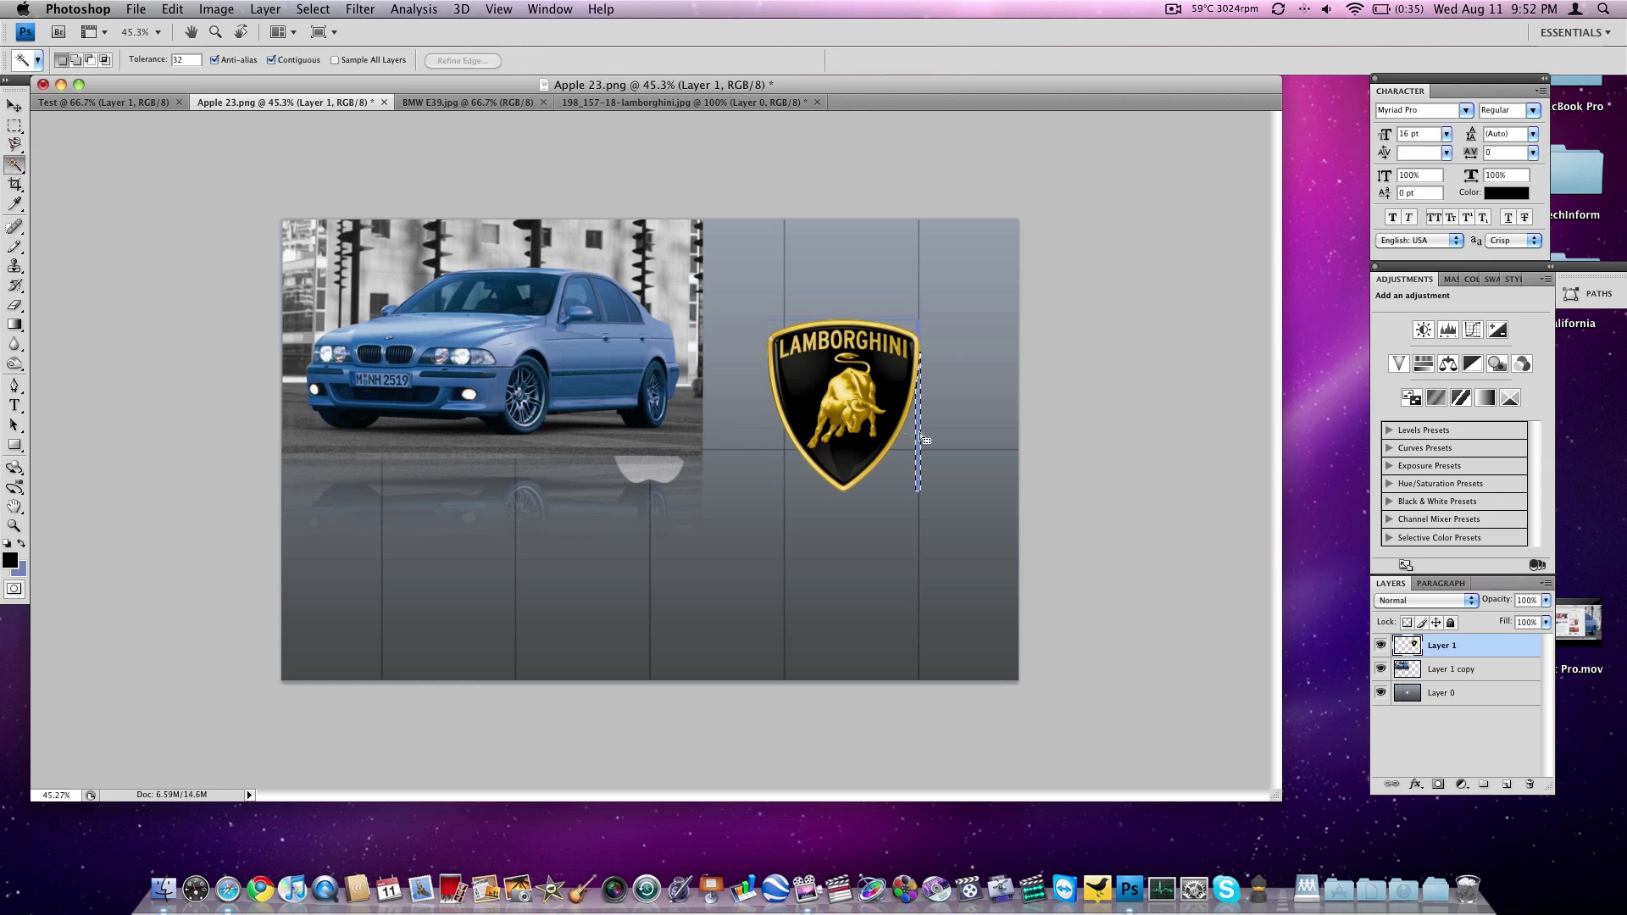
{"action": "left_click", "coordinate": [919, 325]}
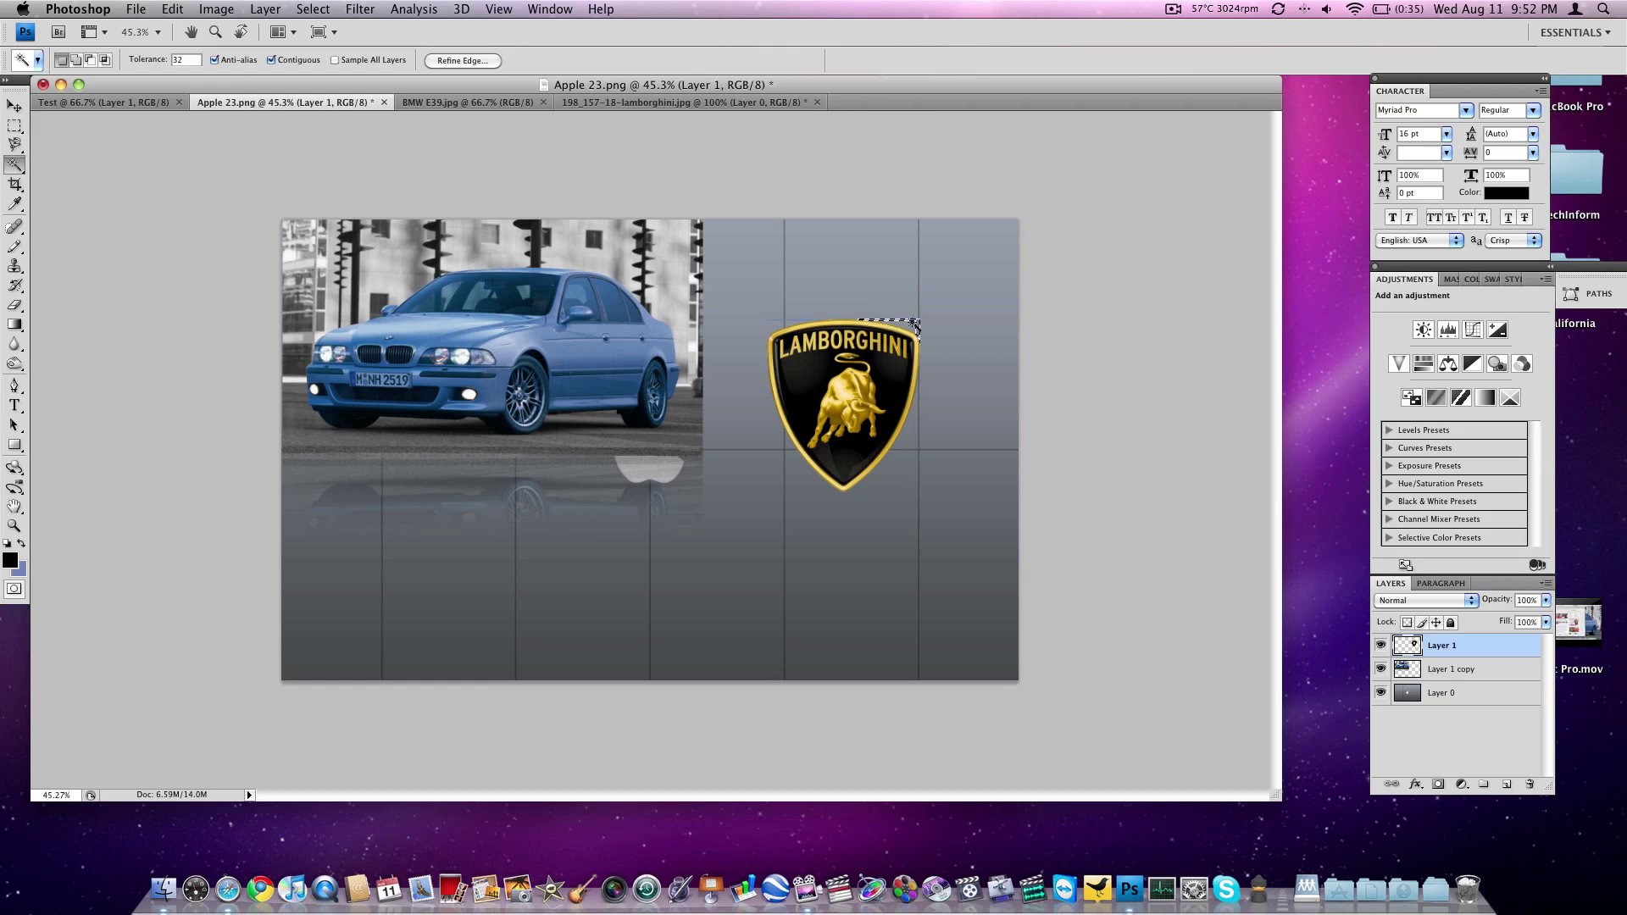
{"action": "left_click", "coordinate": [793, 325]}
{"action": "left_click", "coordinate": [14, 106]}
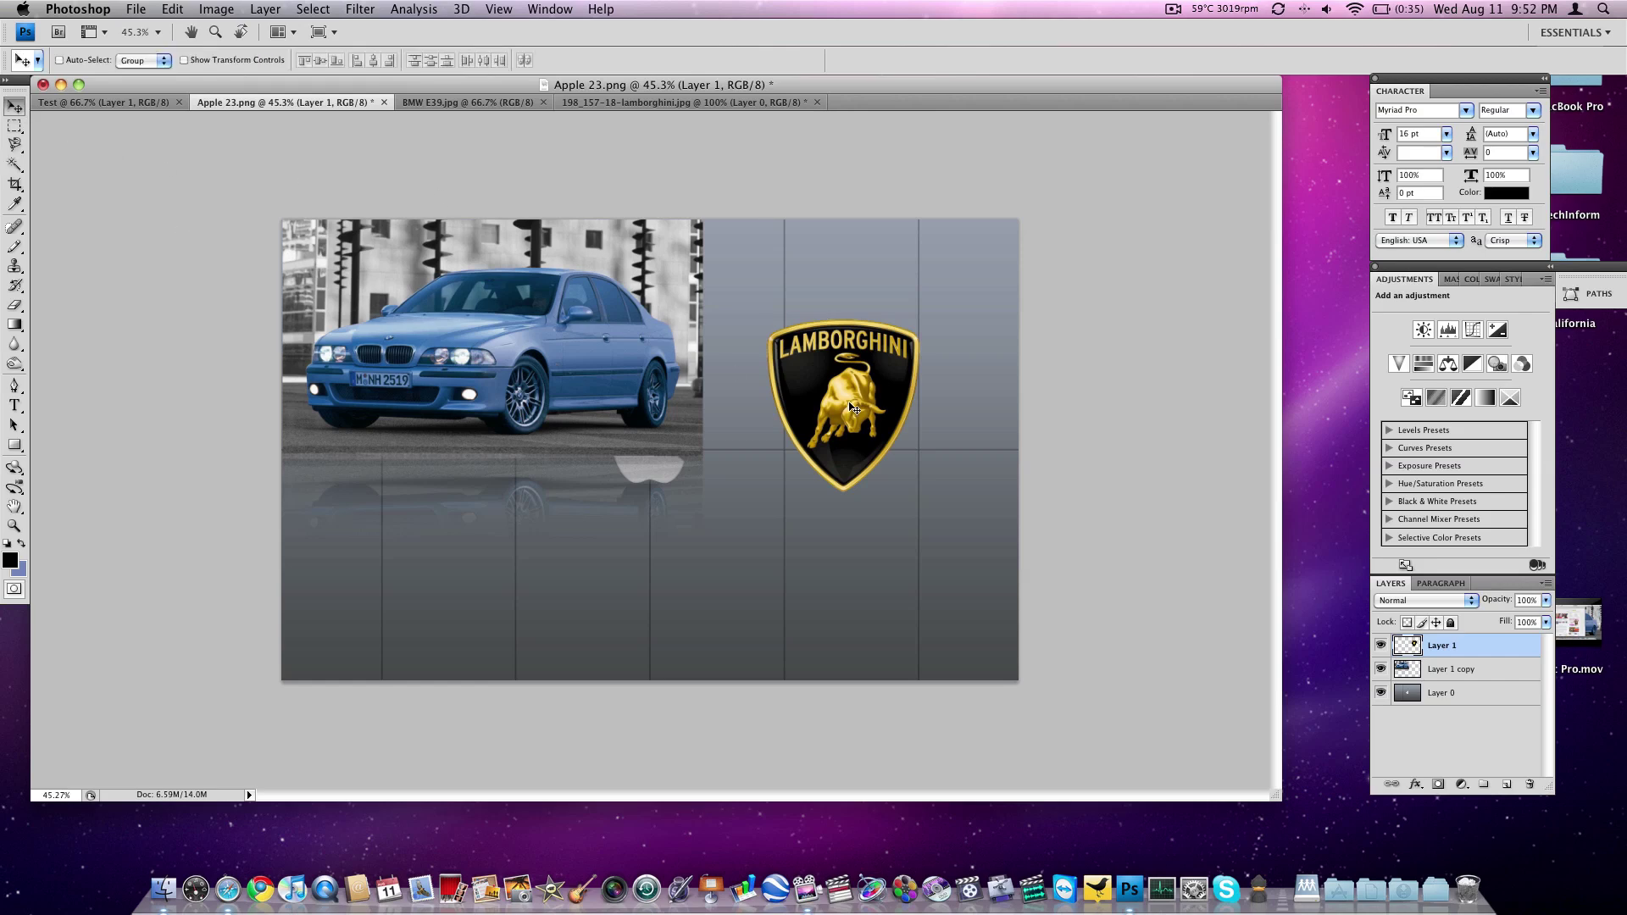
{"action": "left_click_drag", "start_coordinate": [855, 409], "coordinate": [858, 347]}
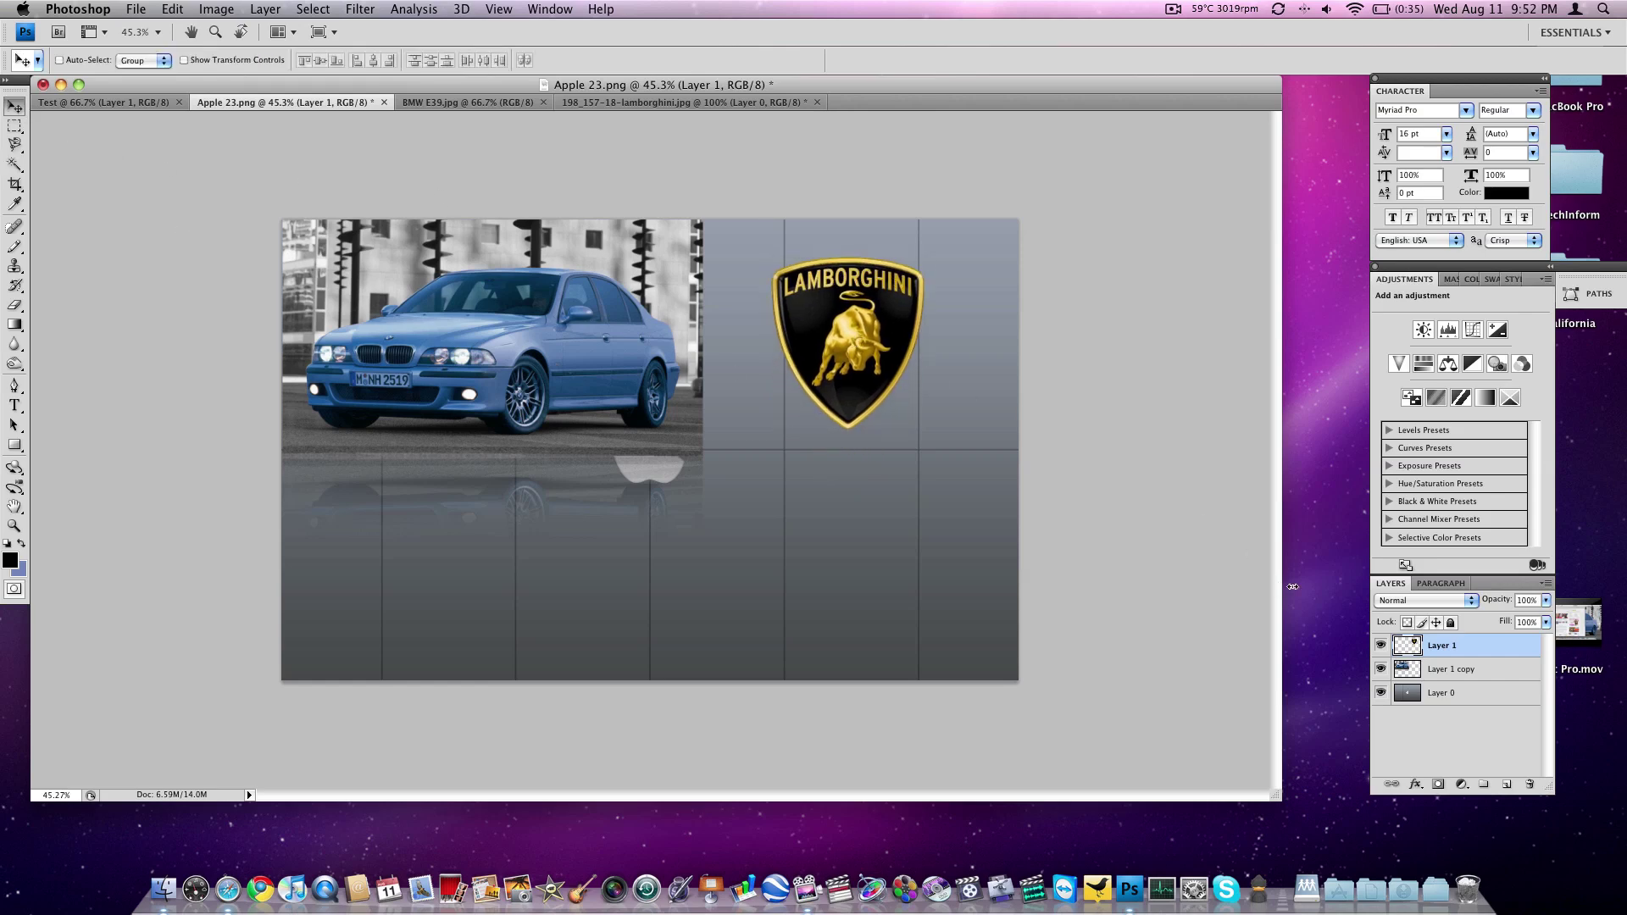
Duplicate the Lamborghini badge layer, flip the copy vertically, and place it beneath the original.
{"action": "right_click", "coordinate": [1456, 649]}
{"action": "left_click", "coordinate": [1486, 553]}
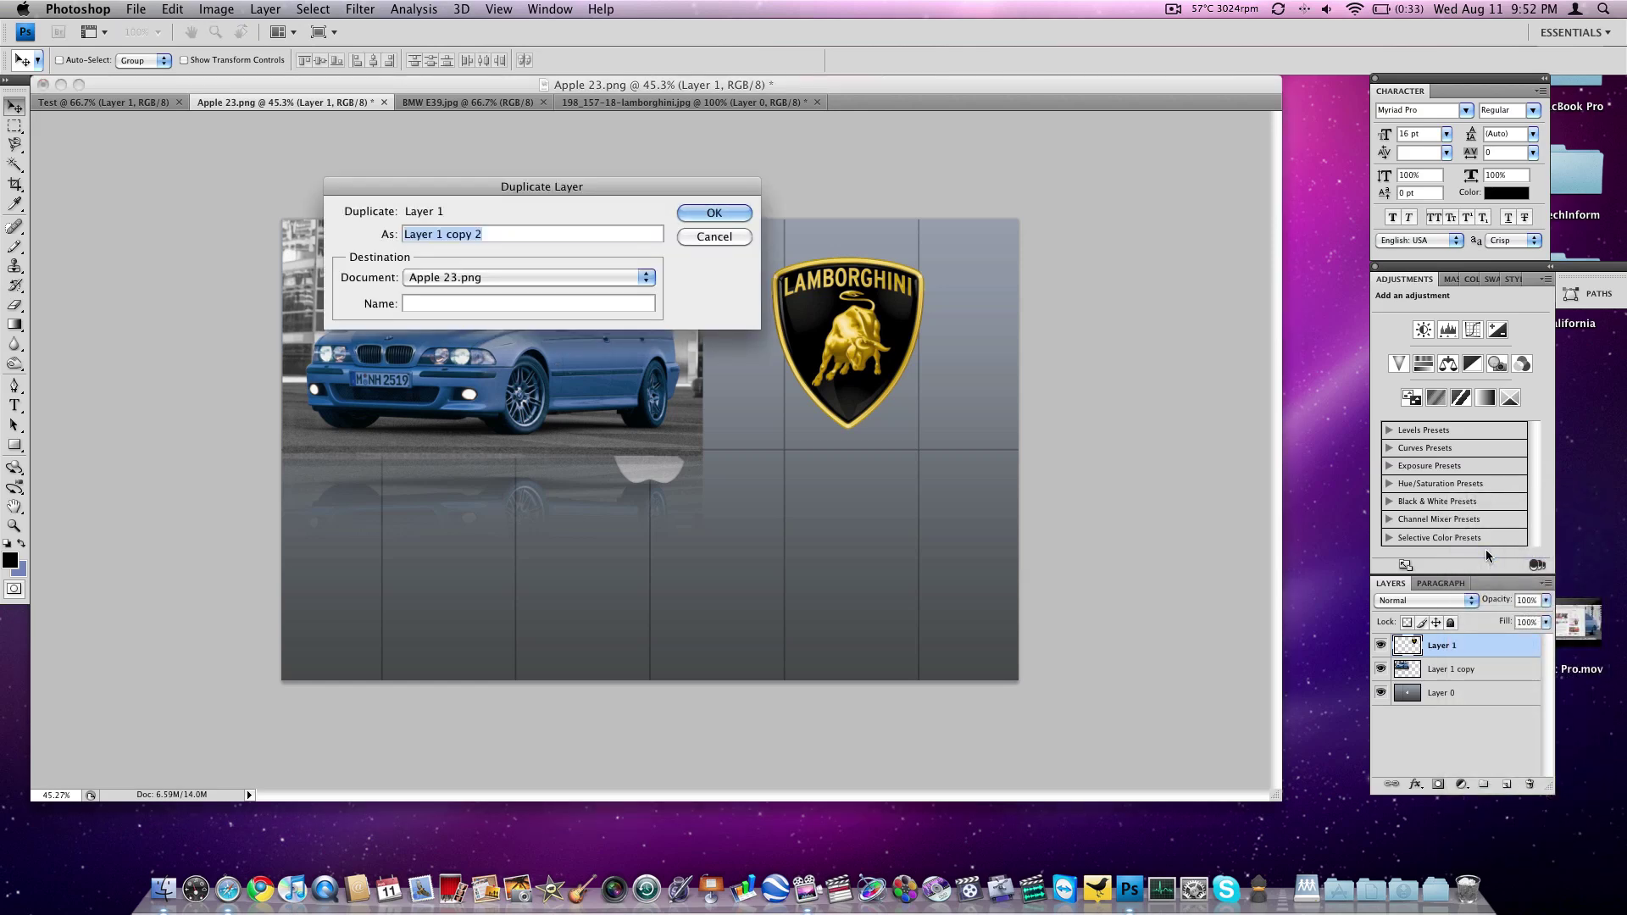
{"action": "key", "text": "Return"}
{"action": "left_click", "coordinate": [172, 9]}
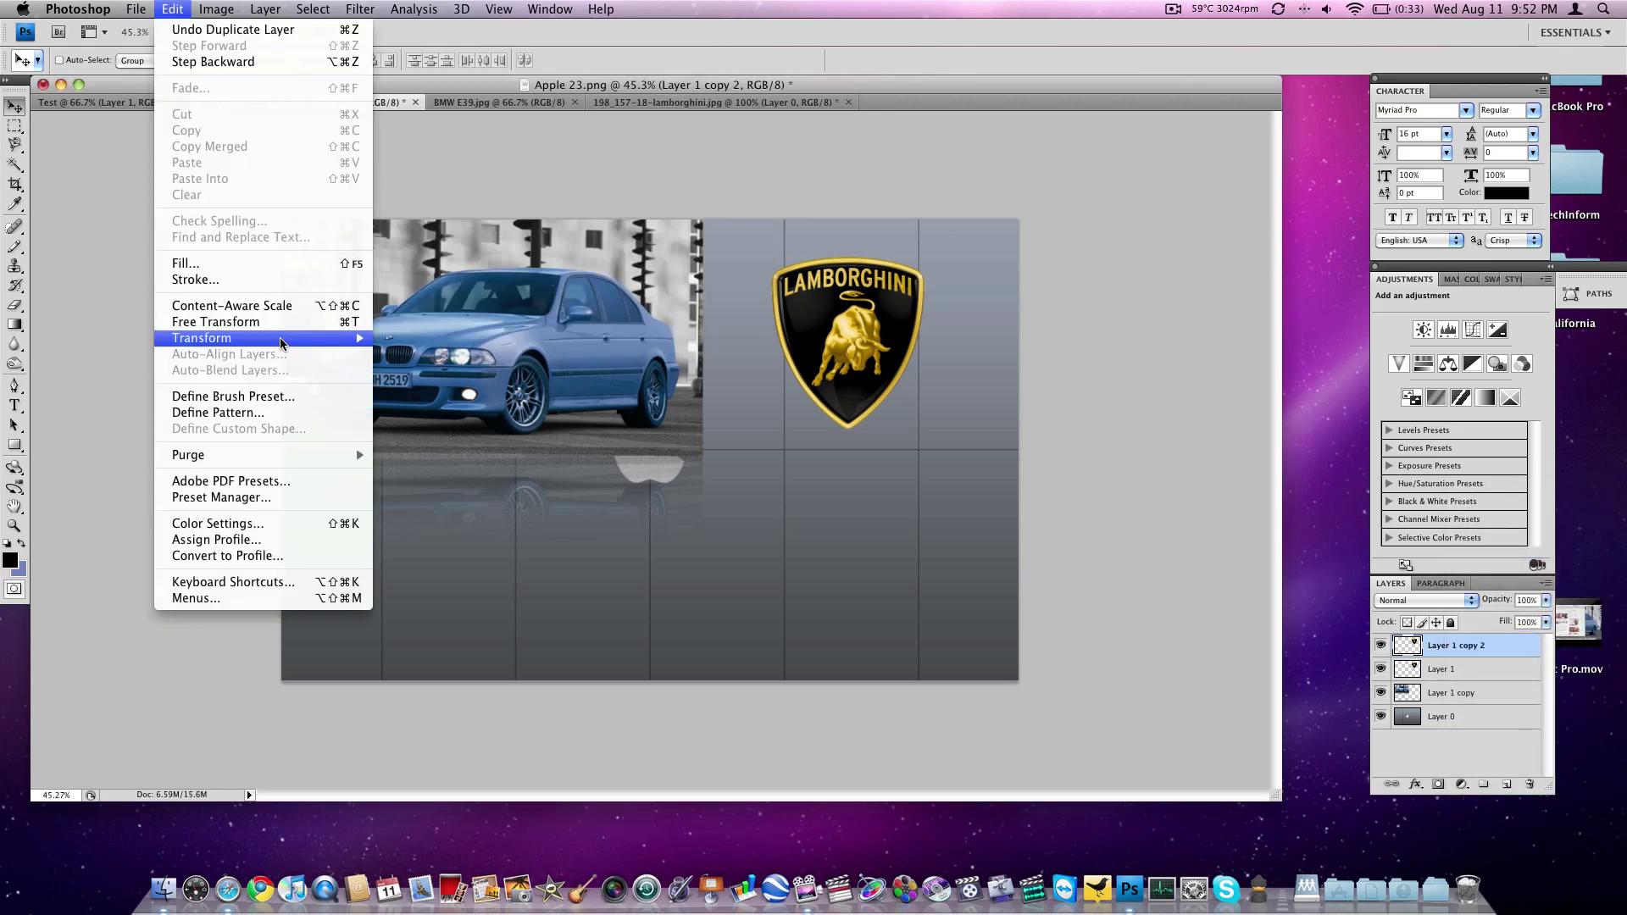
{"action": "mouse_move", "coordinate": [284, 338]}
{"action": "left_click", "coordinate": [458, 545]}
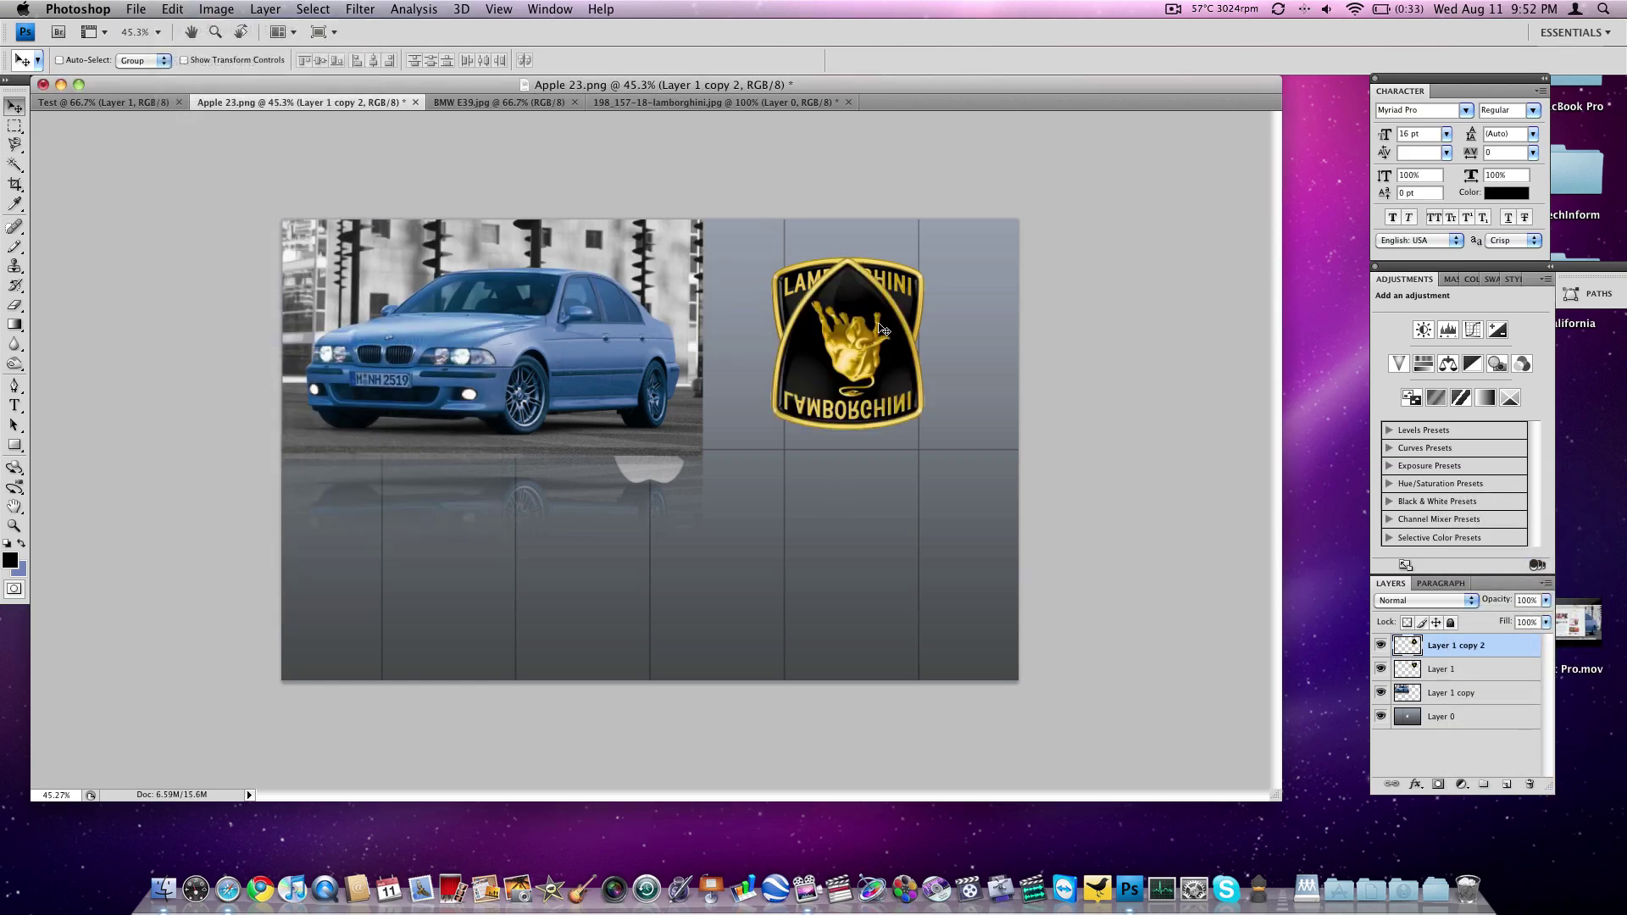
{"action": "left_click_drag", "start_coordinate": [881, 330], "coordinate": [859, 504]}
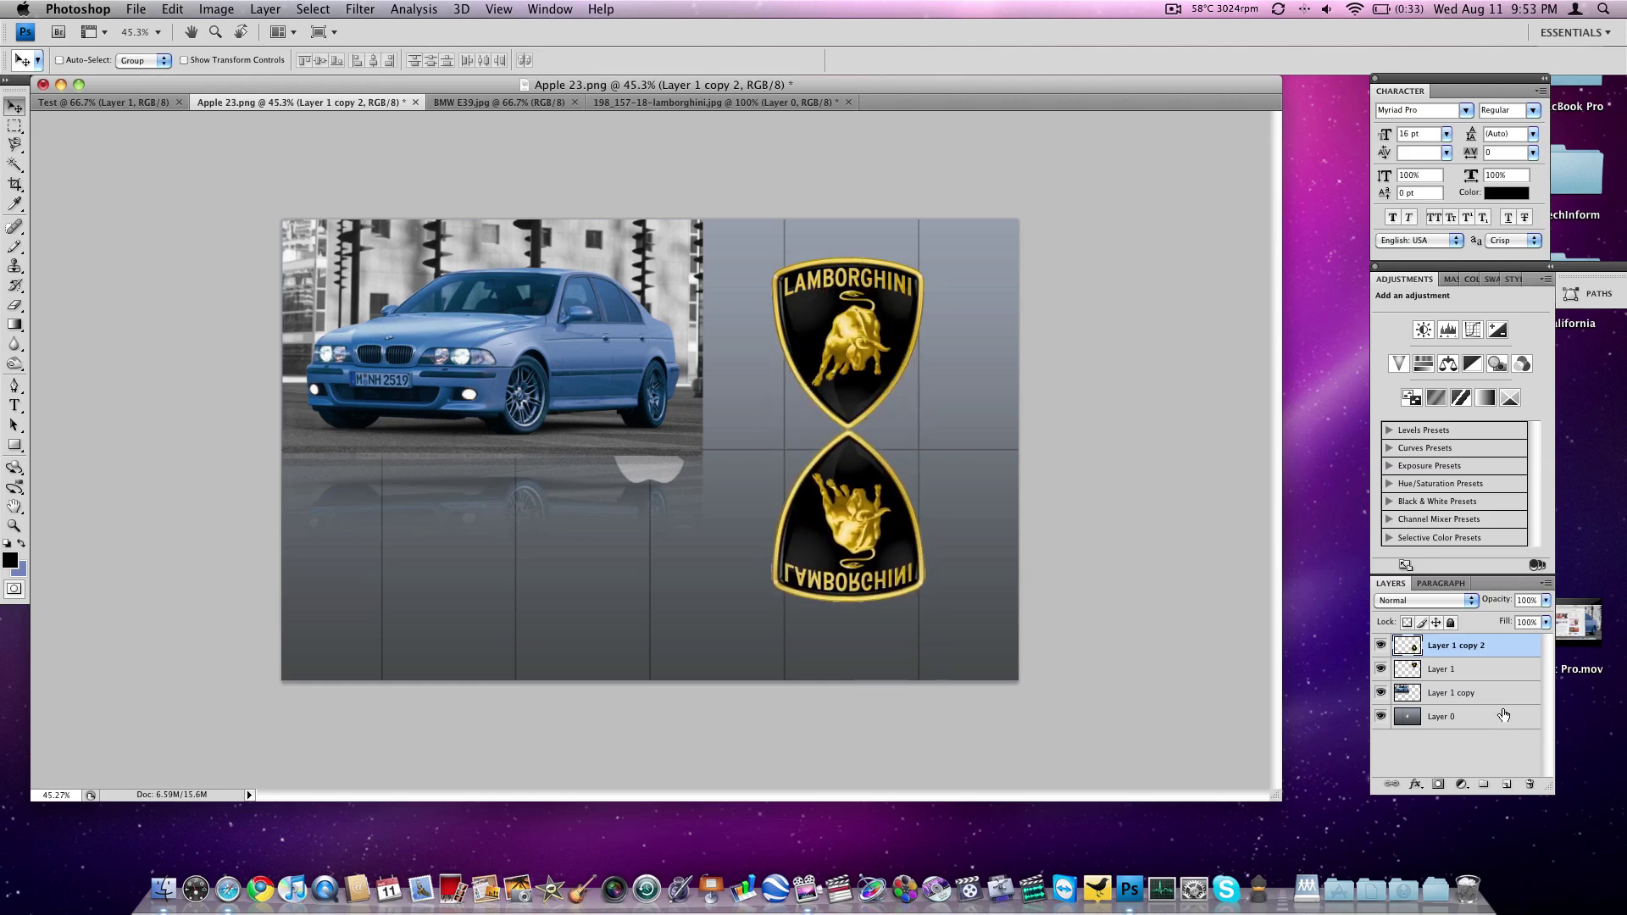
Add a layer mask to the flipped copy and choose the transparent gradient preset.
{"action": "left_click", "coordinate": [1436, 785]}
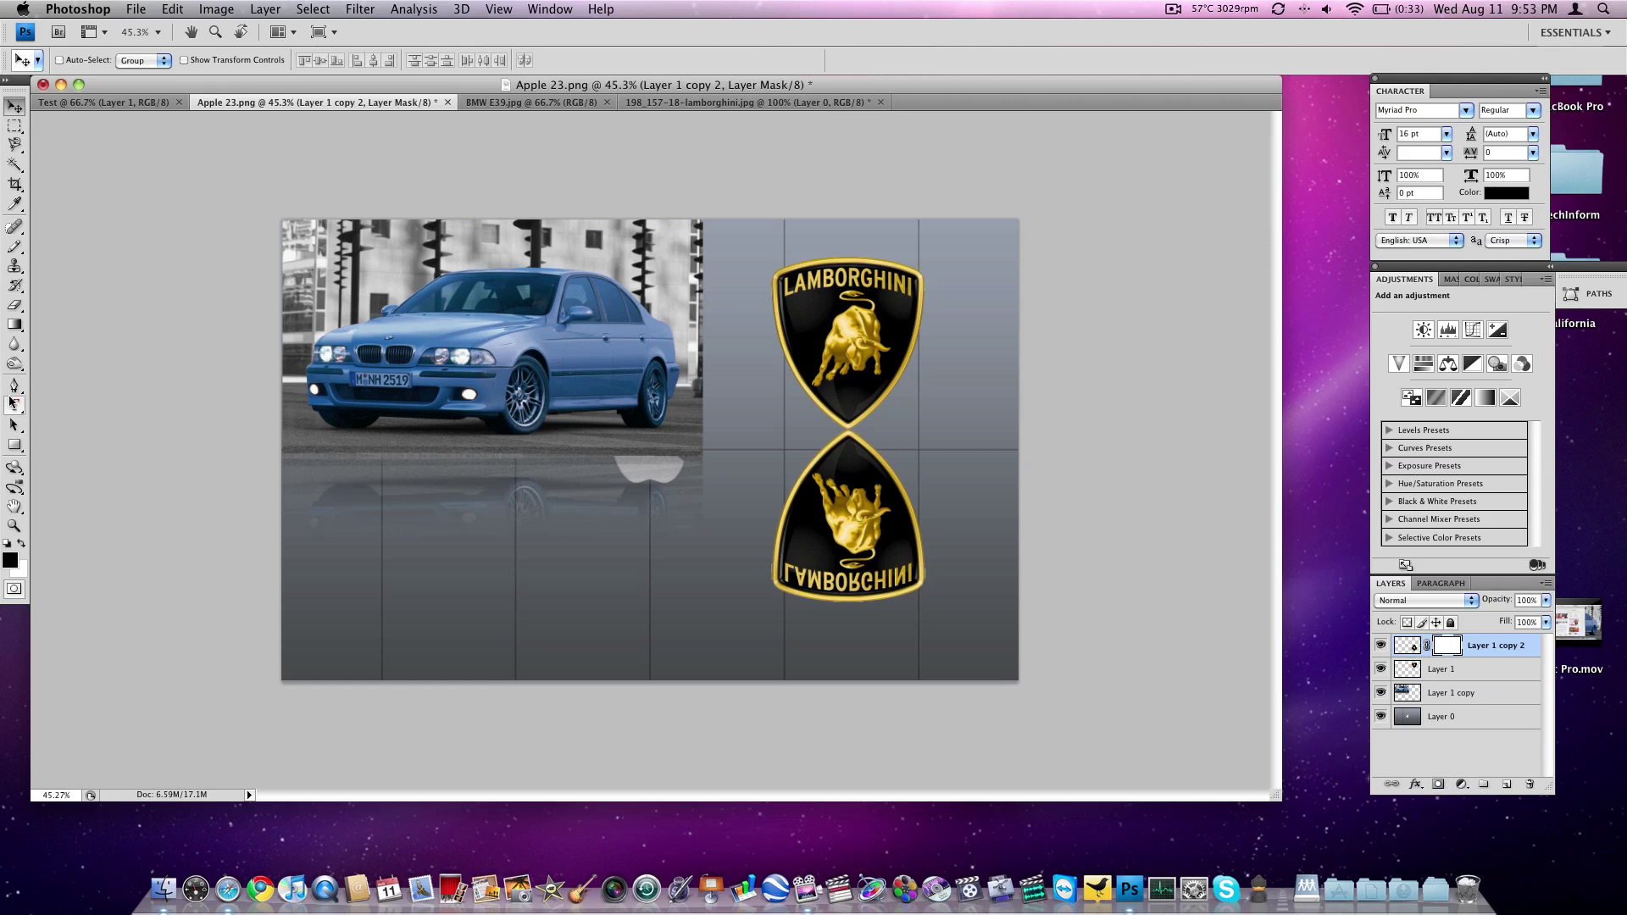
{"action": "left_click", "coordinate": [14, 324]}
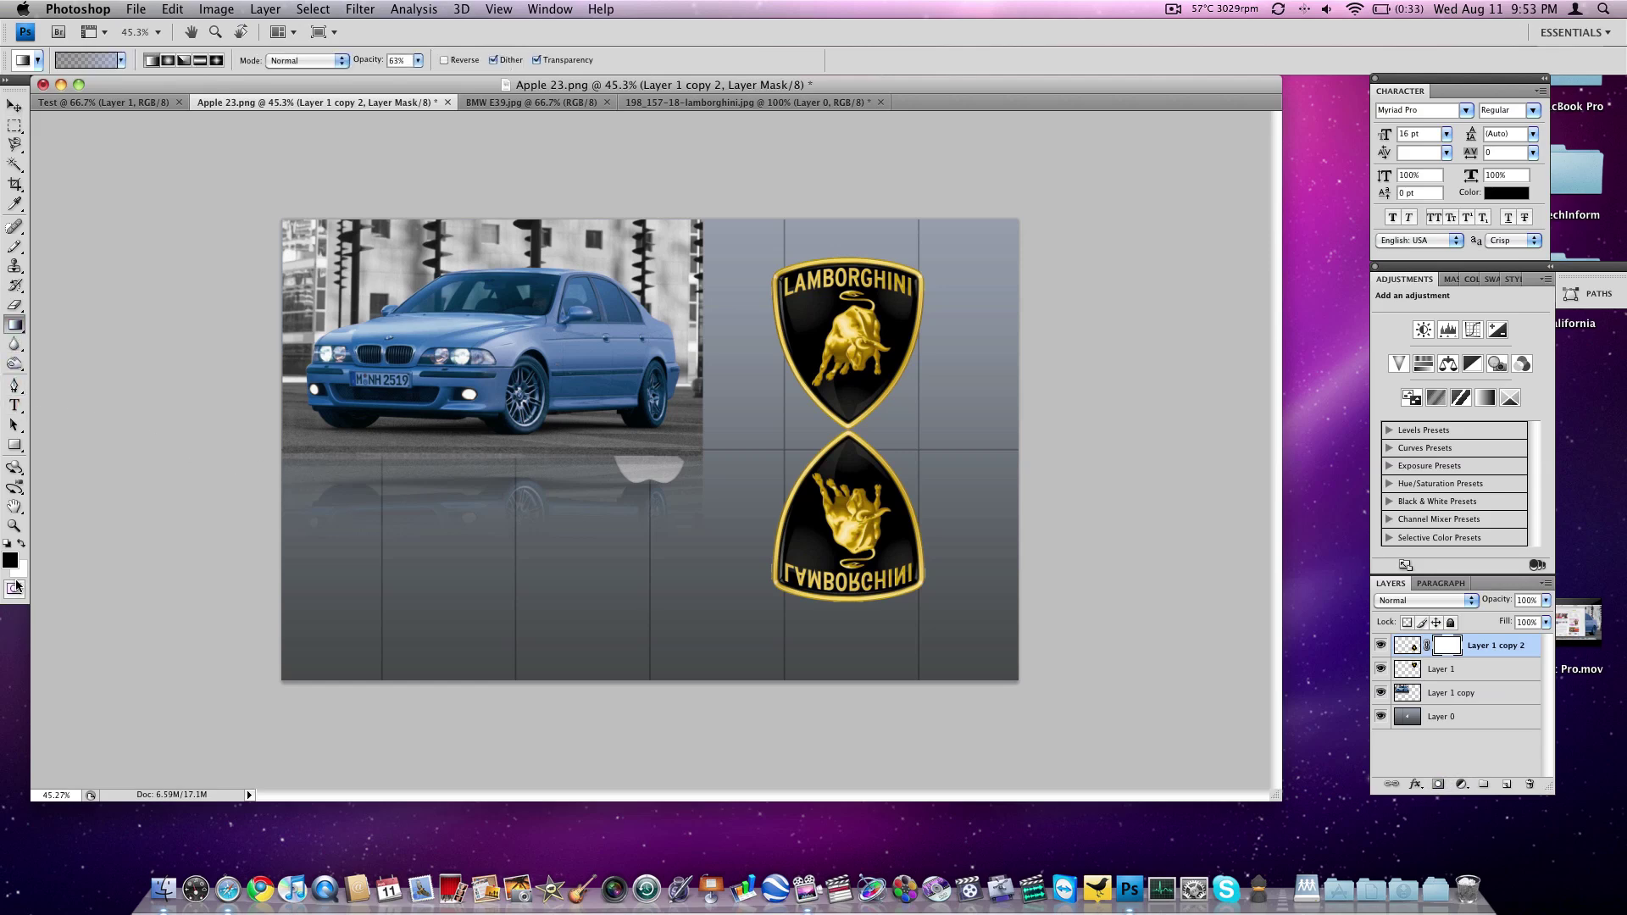
{"action": "left_click", "coordinate": [122, 61]}
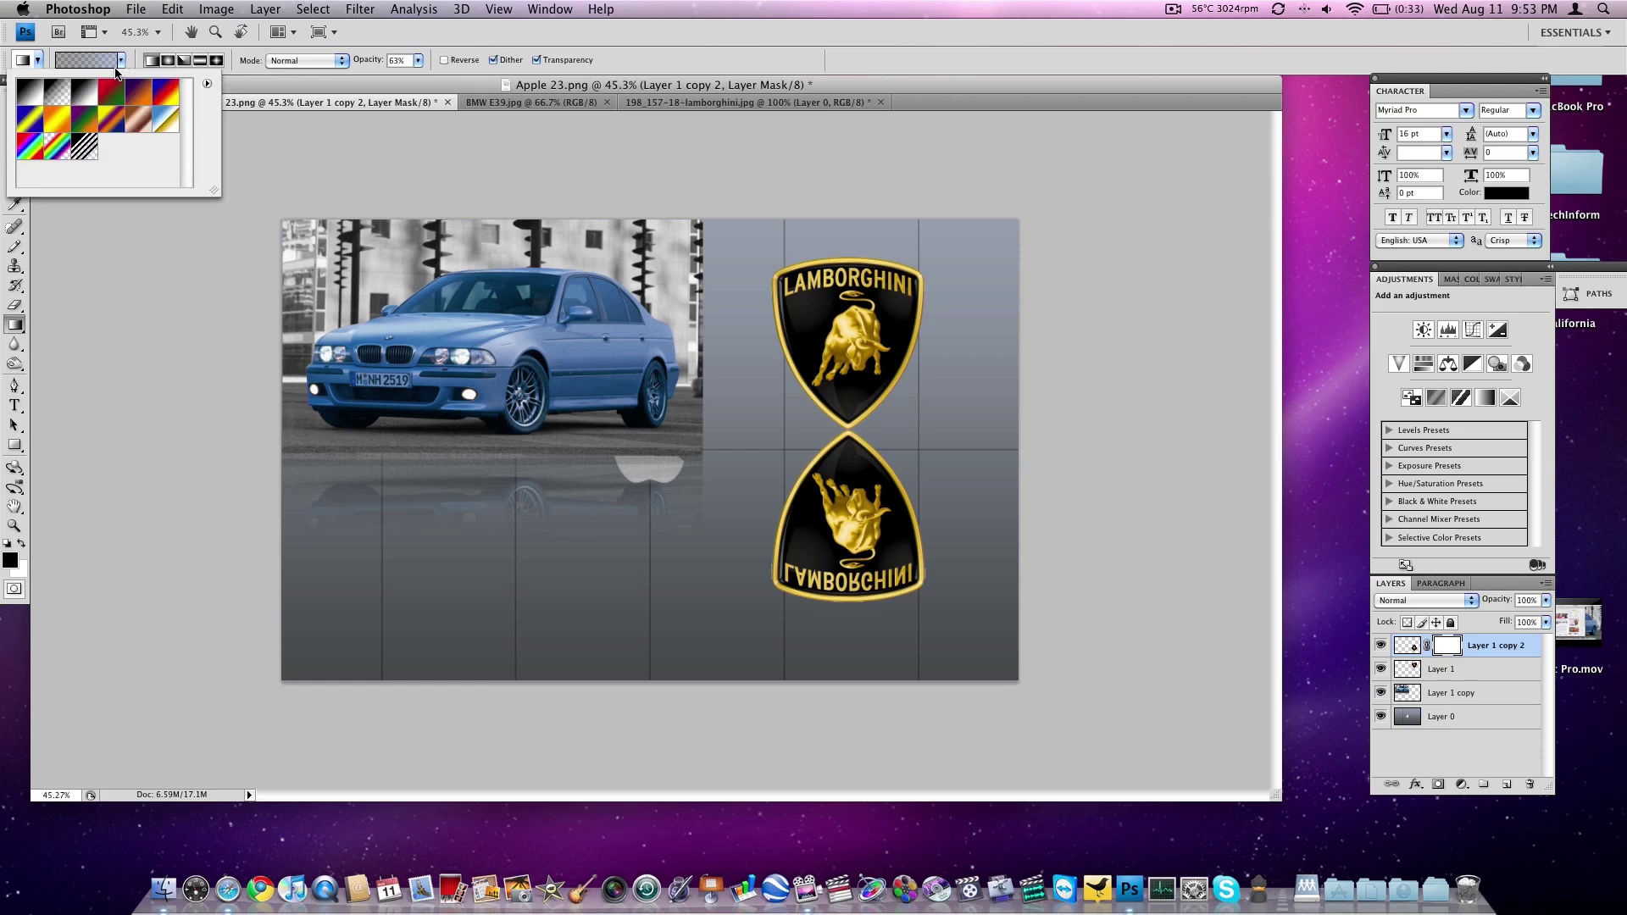
{"action": "left_click", "coordinate": [58, 100]}
{"action": "left_click", "coordinate": [852, 608]}
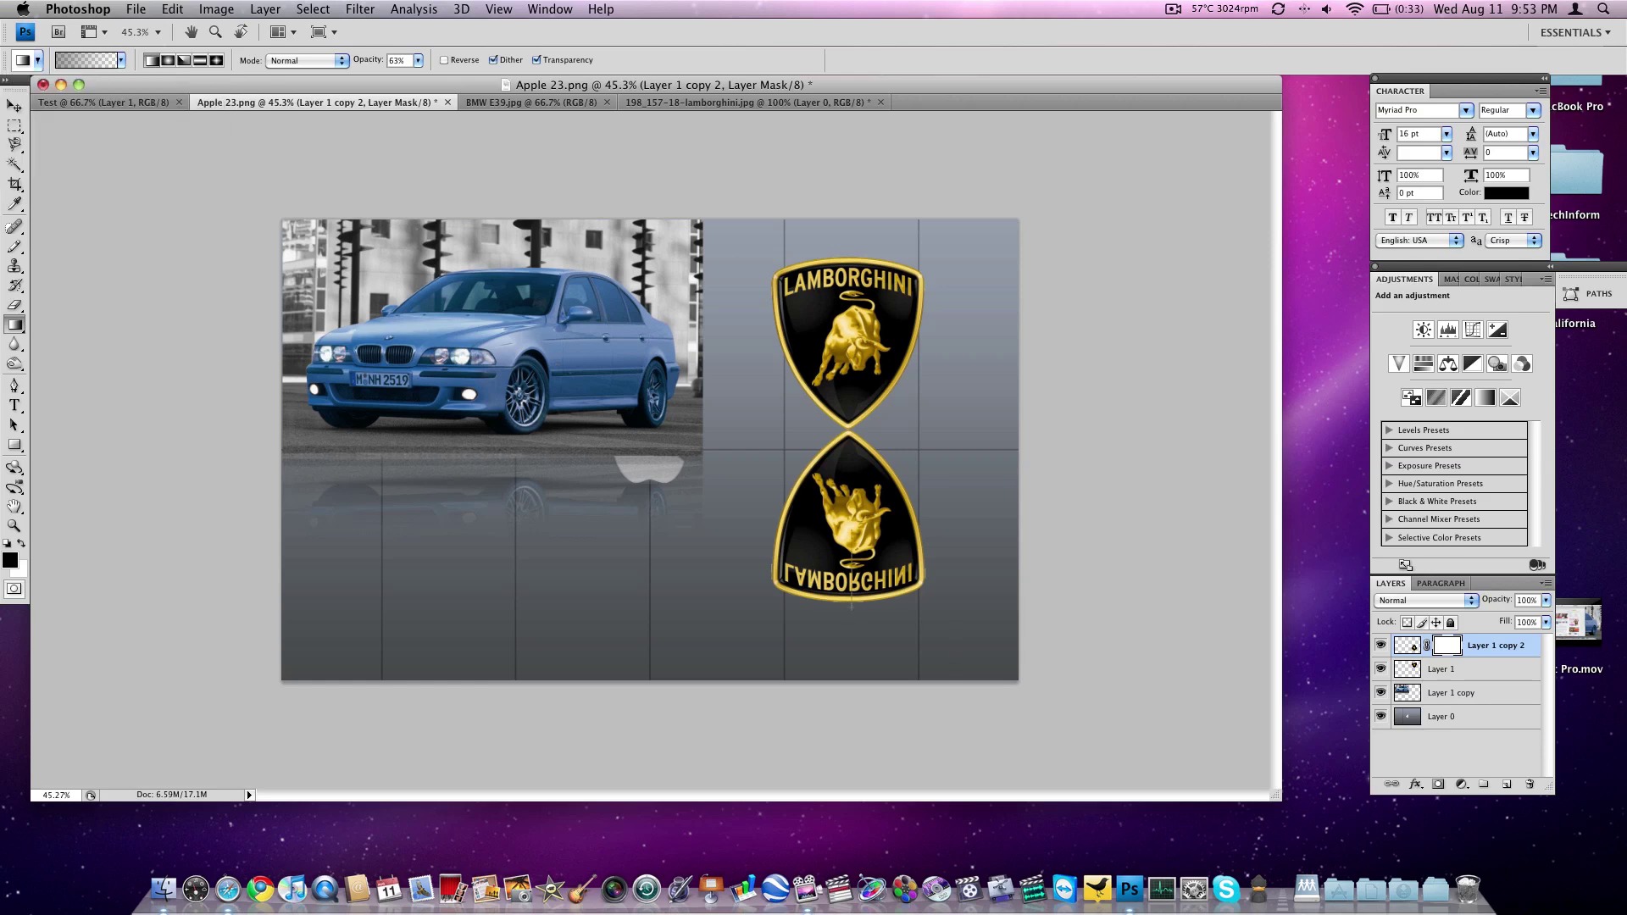
Drag vertical gradients on the mask until the reflection fades into the gray wallpaper.
{"action": "left_click_drag", "start_coordinate": [856, 393], "coordinate": [855, 371]}
{"action": "left_click_drag", "start_coordinate": [850, 607], "coordinate": [850, 607]}
{"action": "left_click_drag", "start_coordinate": [850, 363], "coordinate": [856, 615]}
{"action": "left_click_drag", "start_coordinate": [849, 434], "coordinate": [881, 502]}
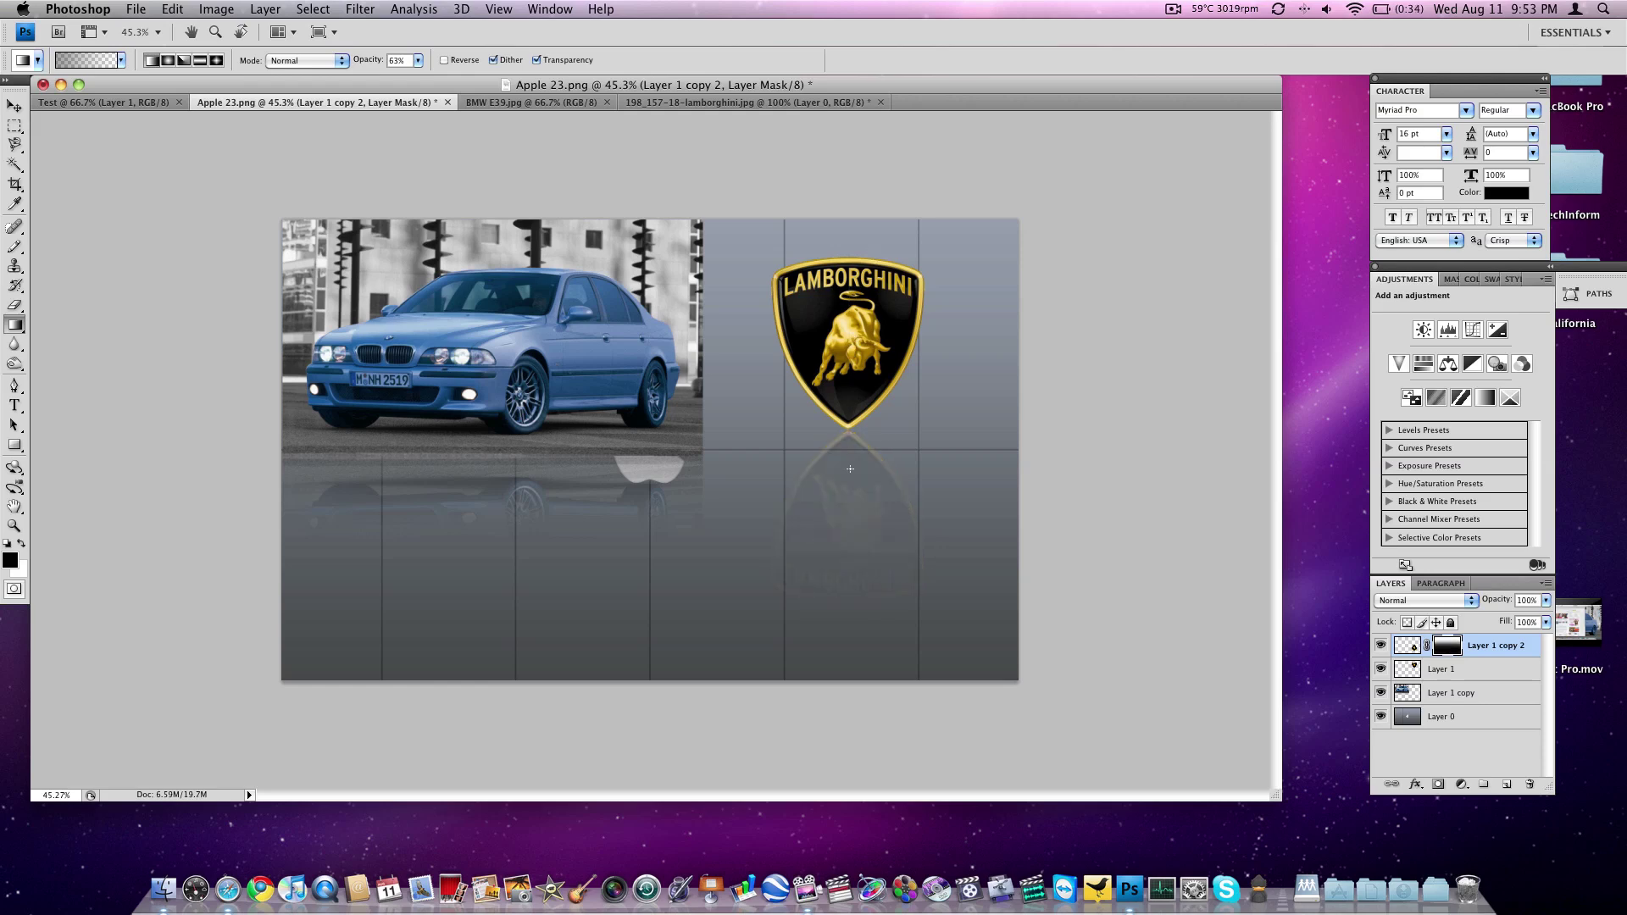
{"action": "left_click_drag", "start_coordinate": [850, 434], "coordinate": [885, 505]}
{"action": "left_click_drag", "start_coordinate": [854, 333], "coordinate": [847, 482]}
{"action": "key", "text": "super+z"}
{"action": "scroll", "coordinate": [870, 447], "scroll_direction": "up", "scroll_amount": 10}
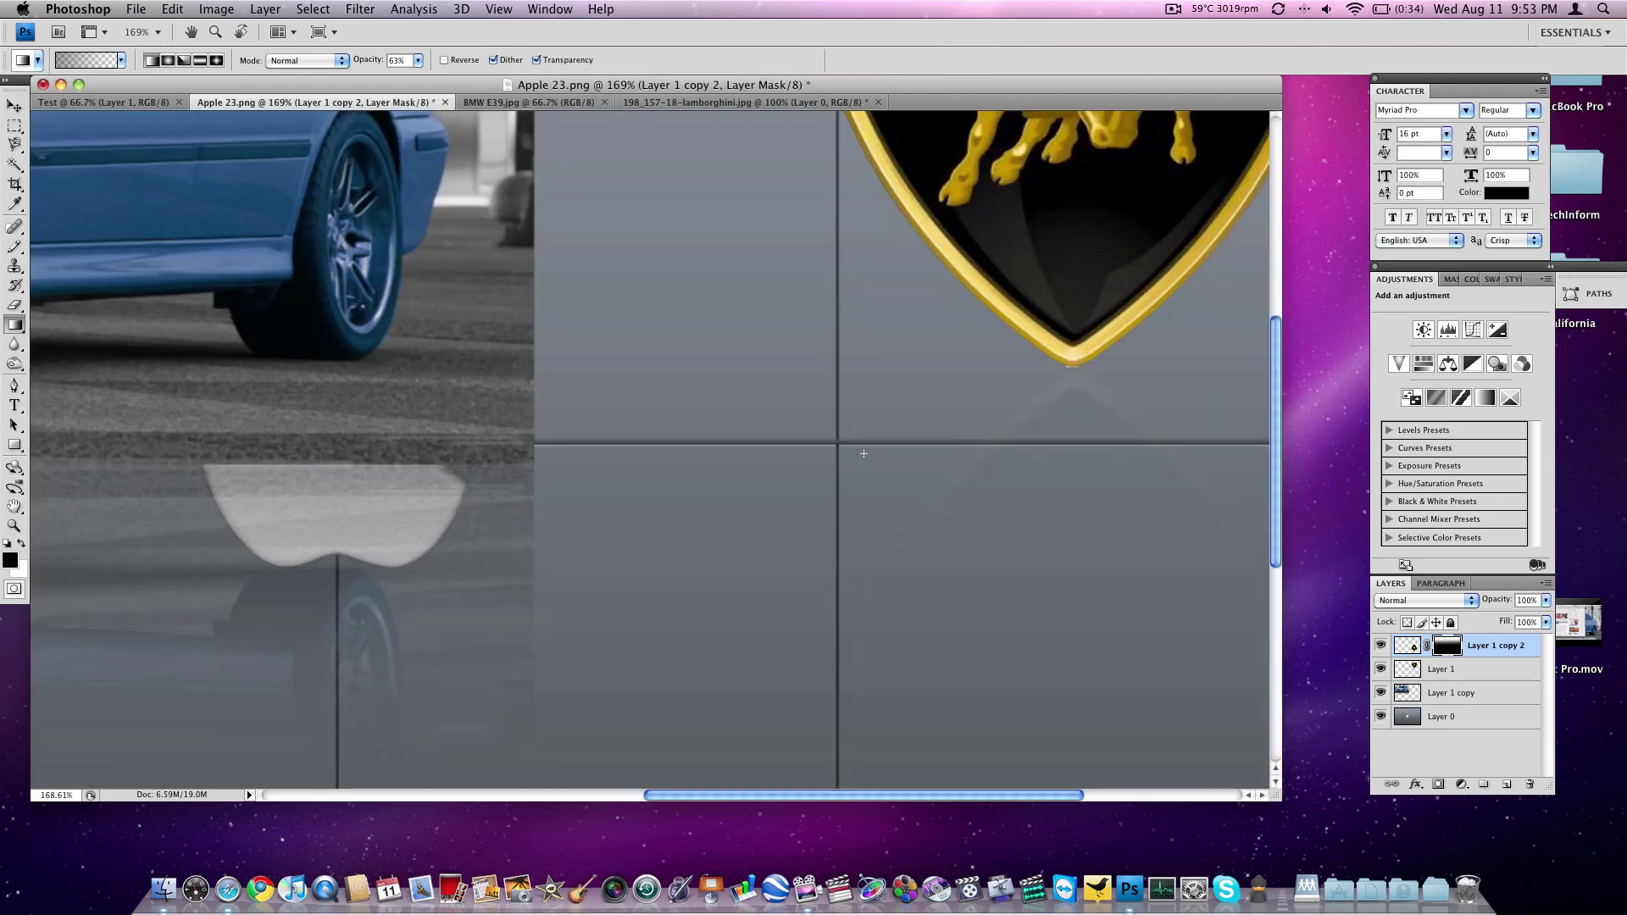
{"action": "scroll", "coordinate": [863, 454], "scroll_direction": "down", "scroll_amount": 10}
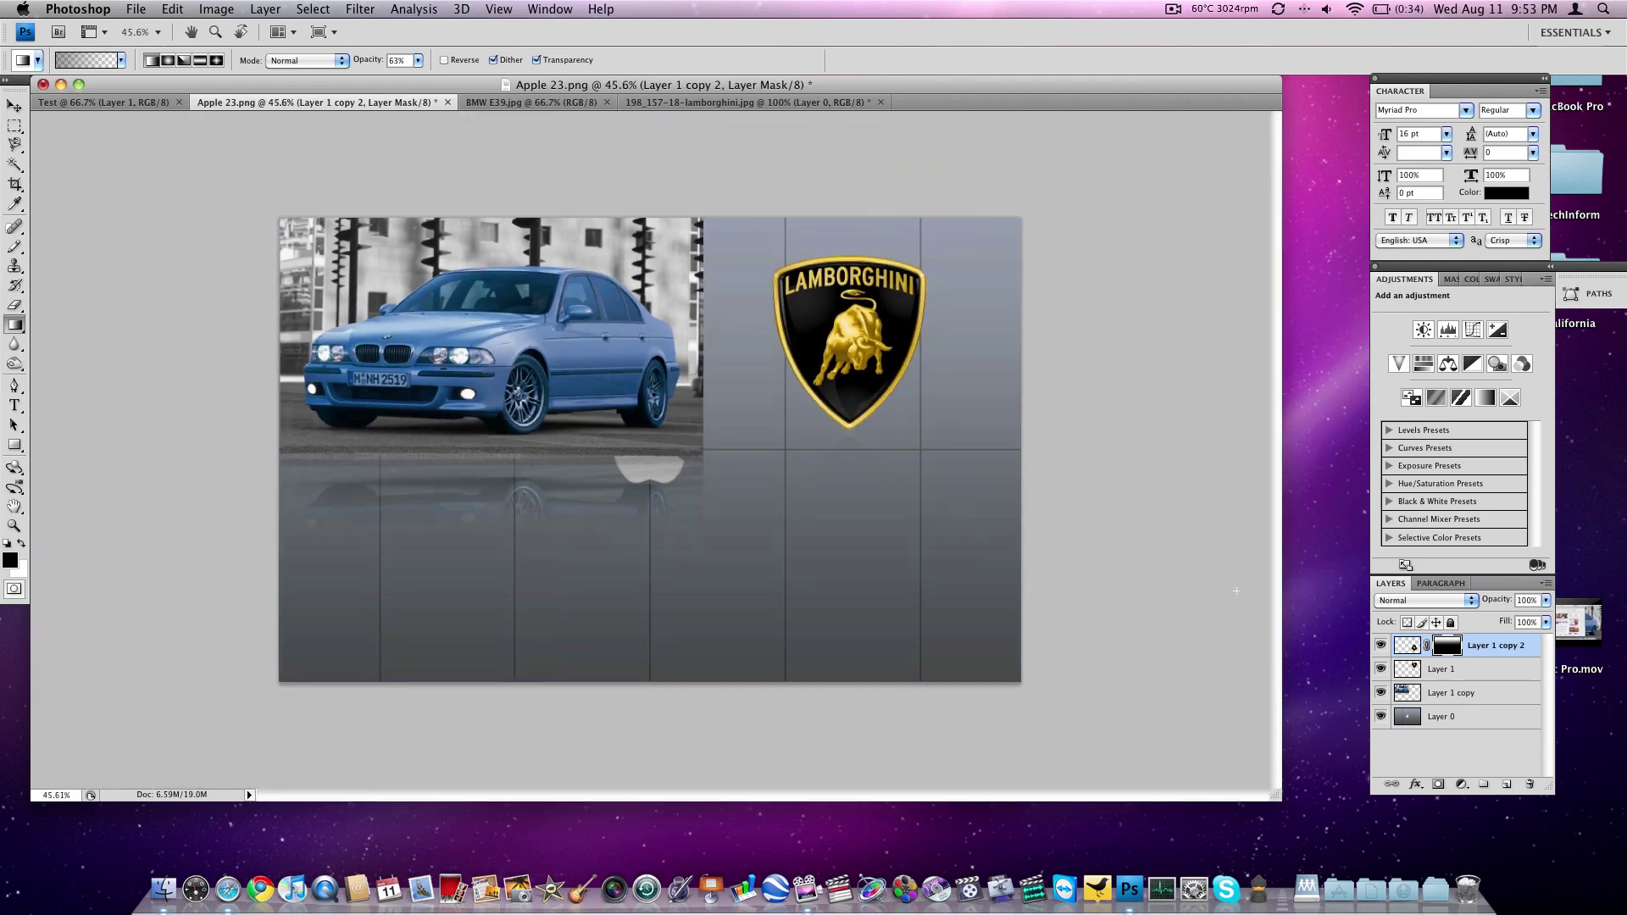
Merge Layer 1 and Layer 1 copy 2 into a single layer.
{"action": "left_click", "coordinate": [1506, 676], "text": "shift"}
{"action": "right_click", "coordinate": [1507, 675]}
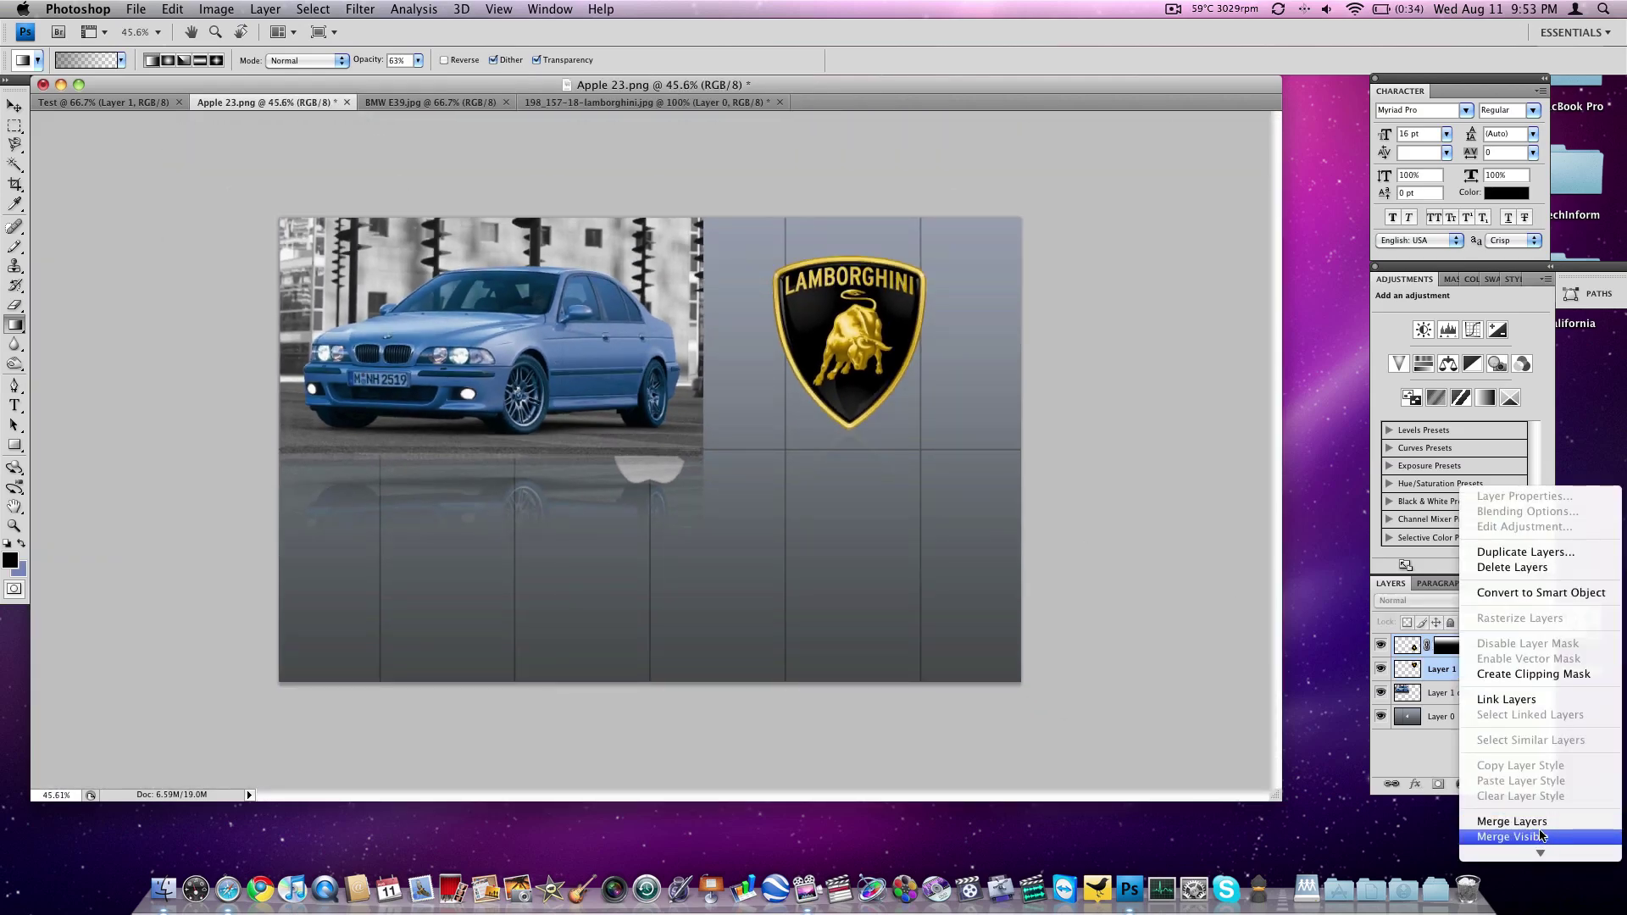
{"action": "left_click", "coordinate": [1512, 822]}
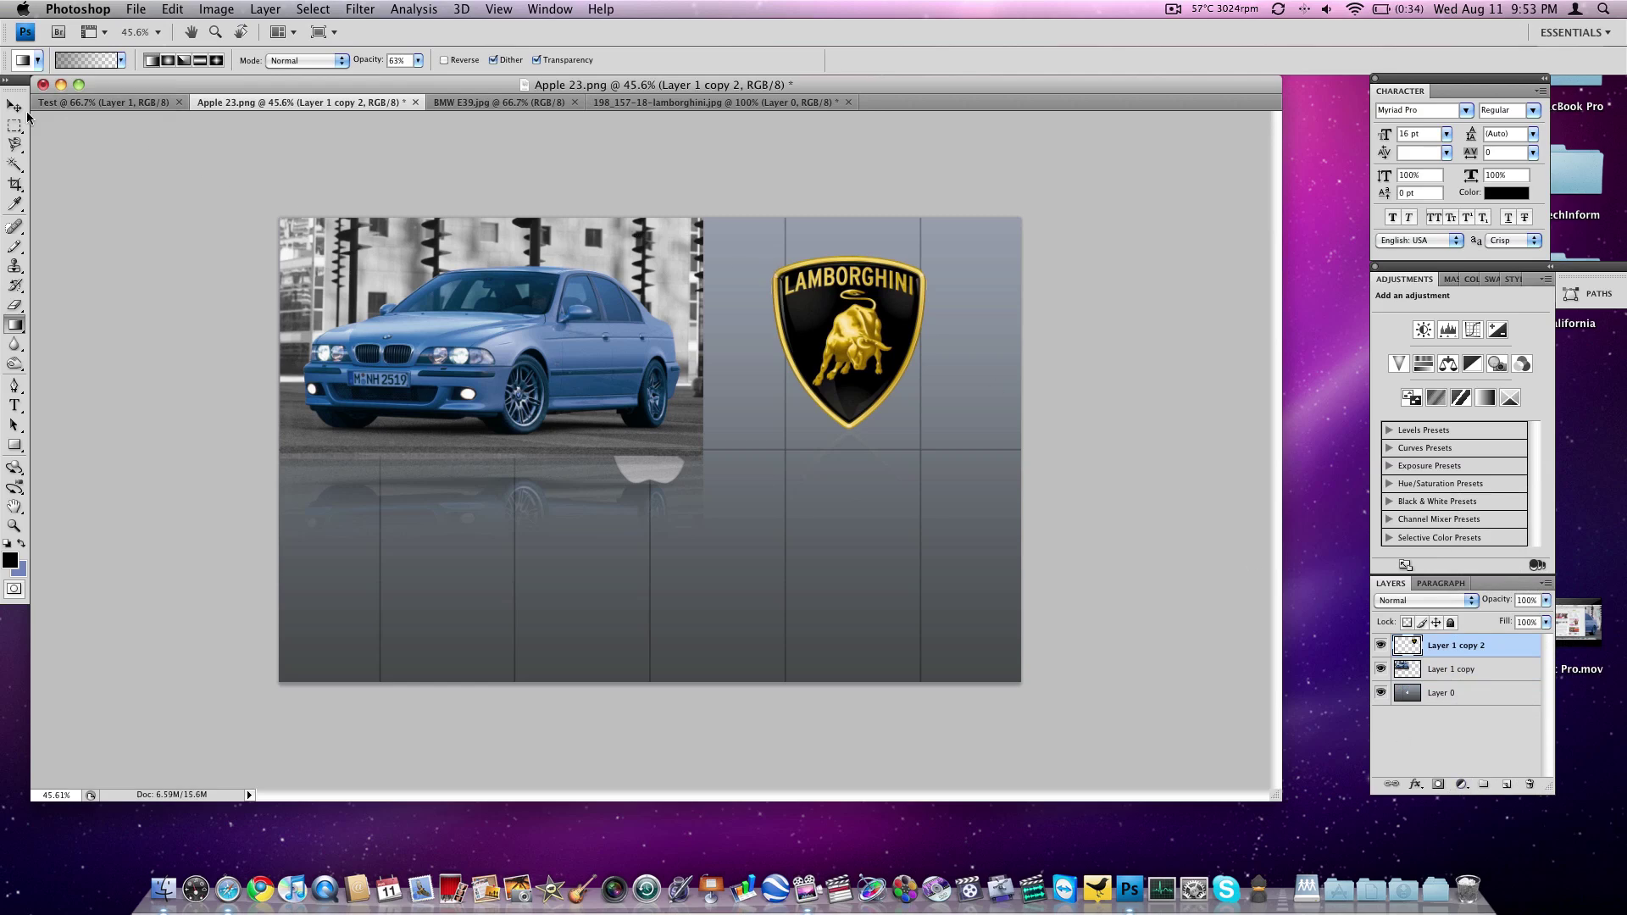
Nudge the merged badge slightly up and select the wallpaper background layer.
{"action": "left_click", "coordinate": [17, 106]}
{"action": "mouse_move", "coordinate": [839, 347]}
{"action": "left_mouse_down"}
{"action": "mouse_move", "coordinate": [846, 326]}
{"action": "mouse_move", "coordinate": [832, 336]}
{"action": "left_mouse_up"}
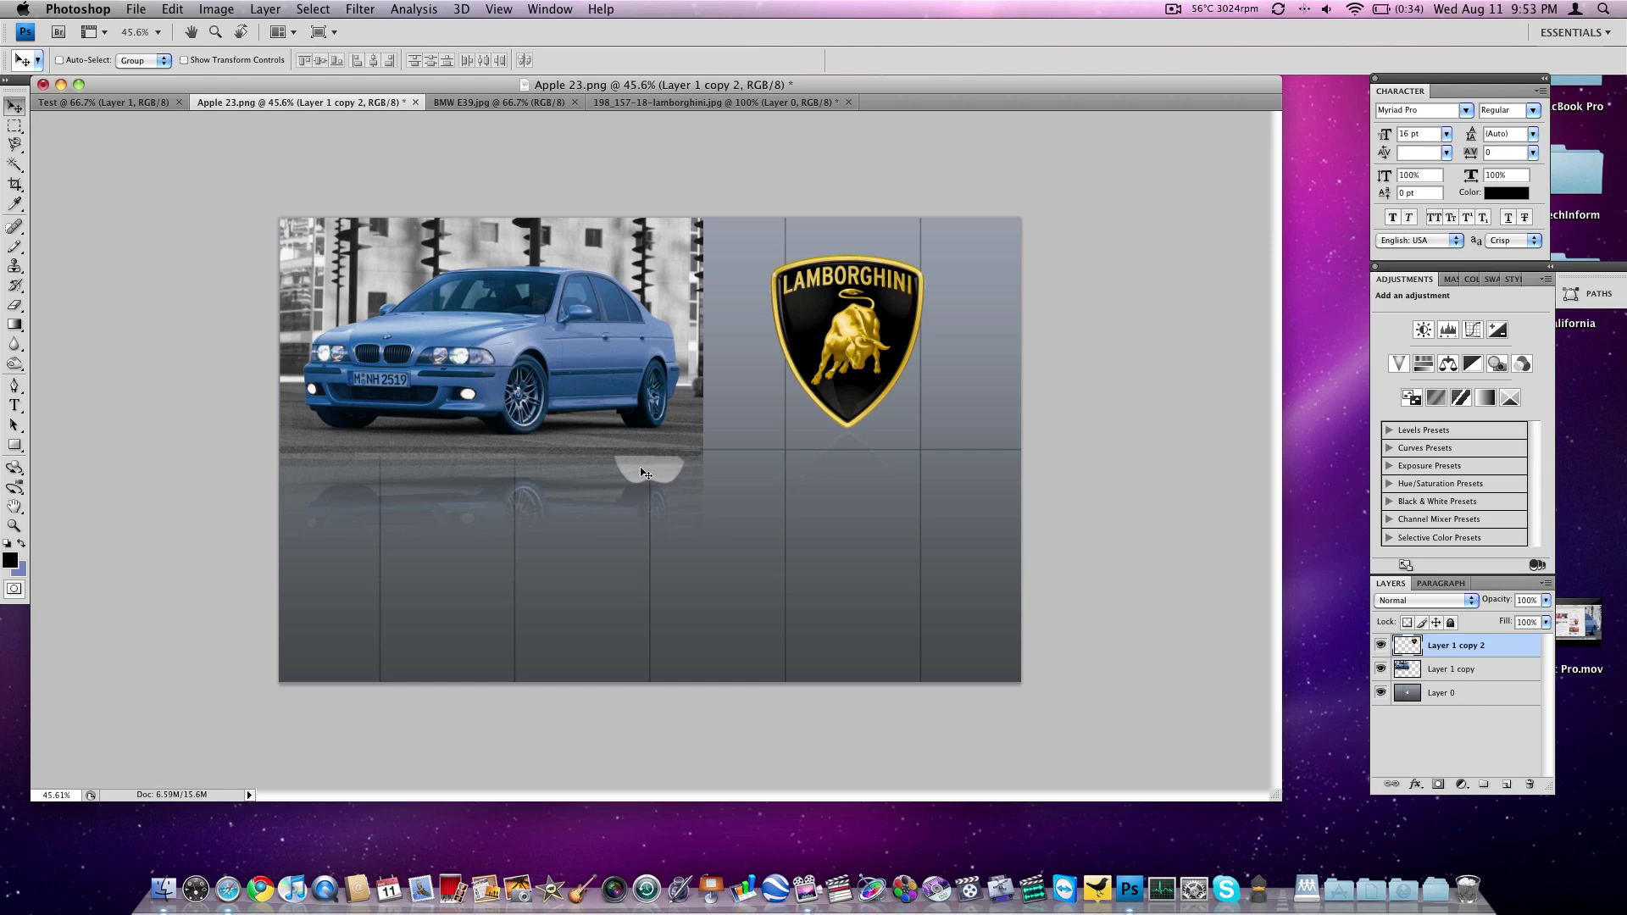
{"action": "double_click", "coordinate": [1441, 693]}
{"action": "mouse_move", "coordinate": [1457, 703]}
{"action": "left_mouse_down"}
{"action": "mouse_move", "coordinate": [1476, 654]}
{"action": "mouse_move", "coordinate": [1474, 715]}
{"action": "left_mouse_up"}
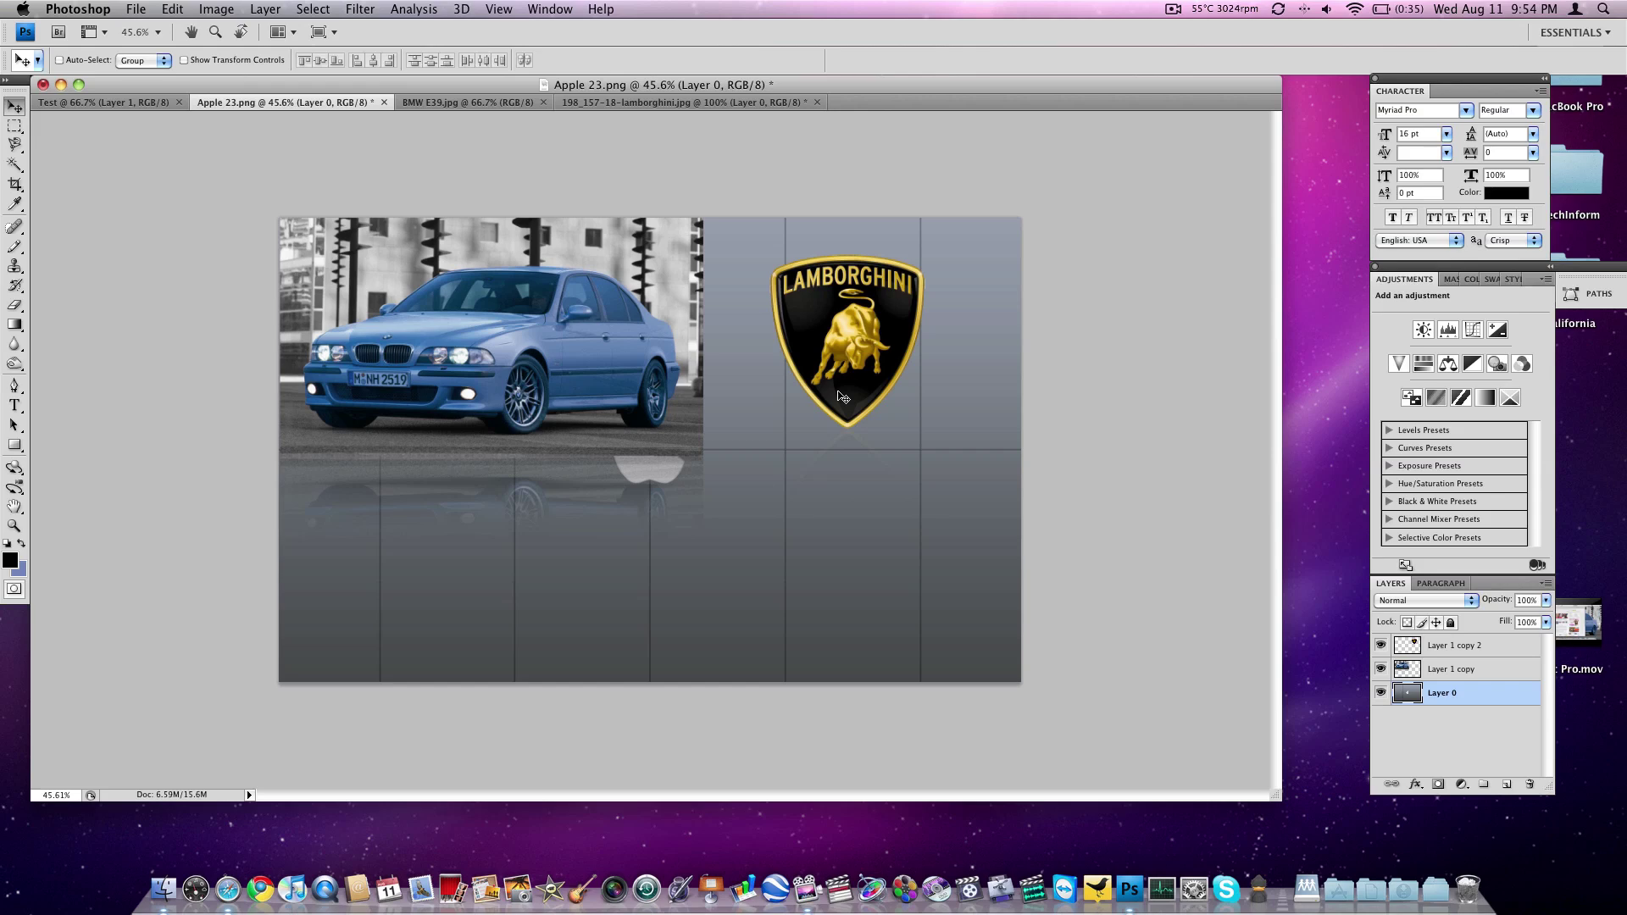
{"action": "key", "text": "super+Tab"}
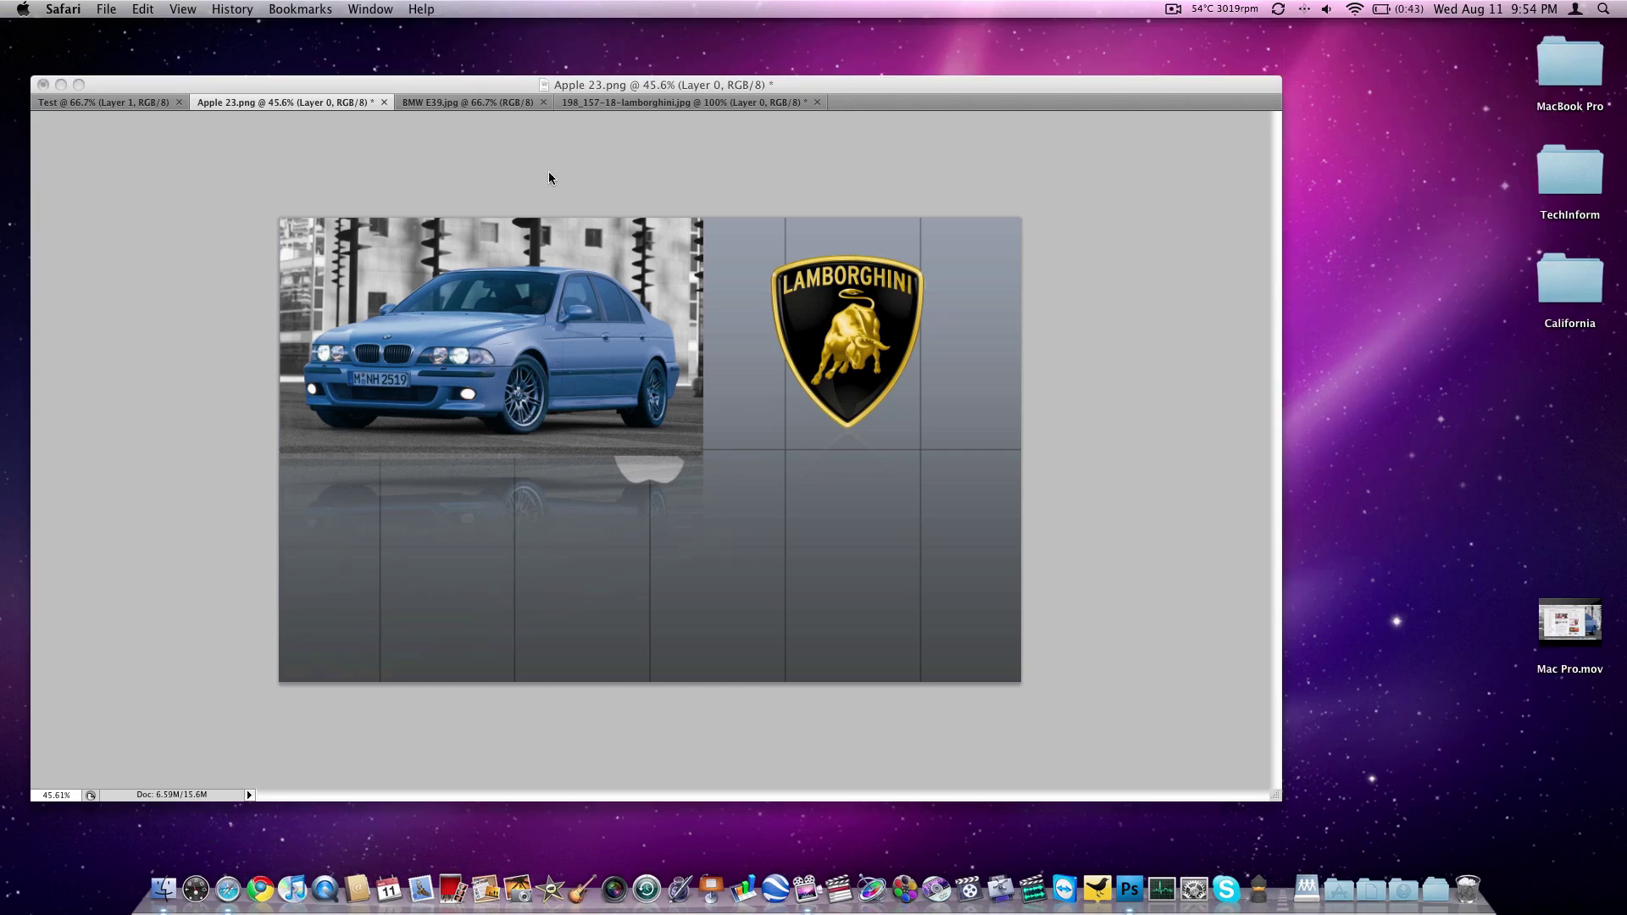
{"action": "left_click", "coordinate": [567, 85]}
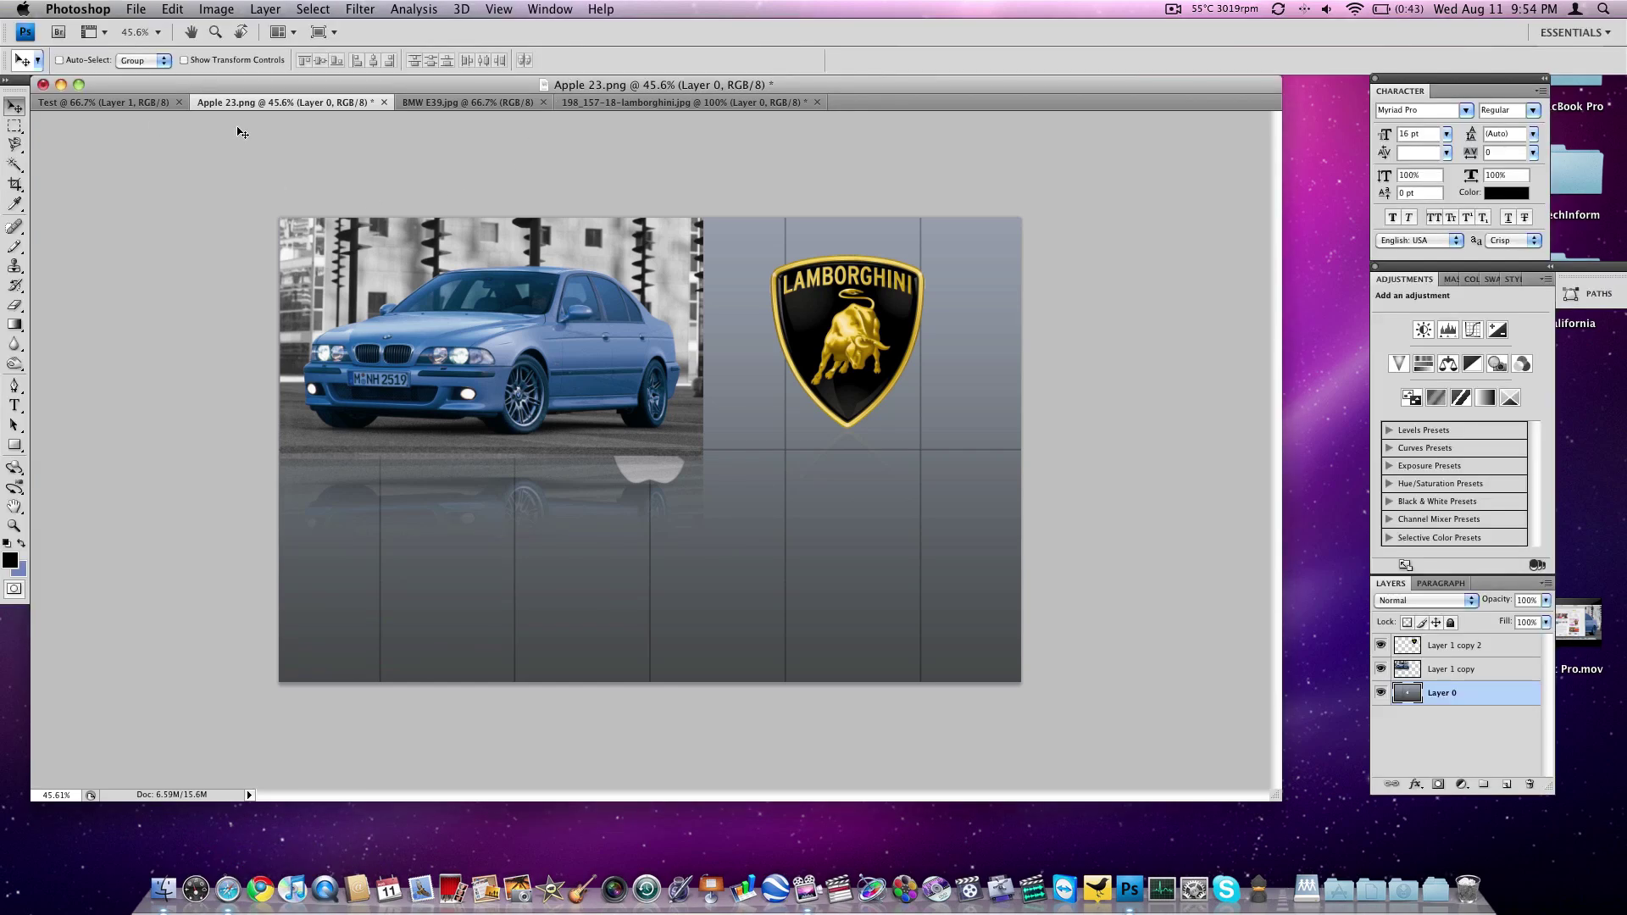
{"action": "key", "text": "super+Tab"}
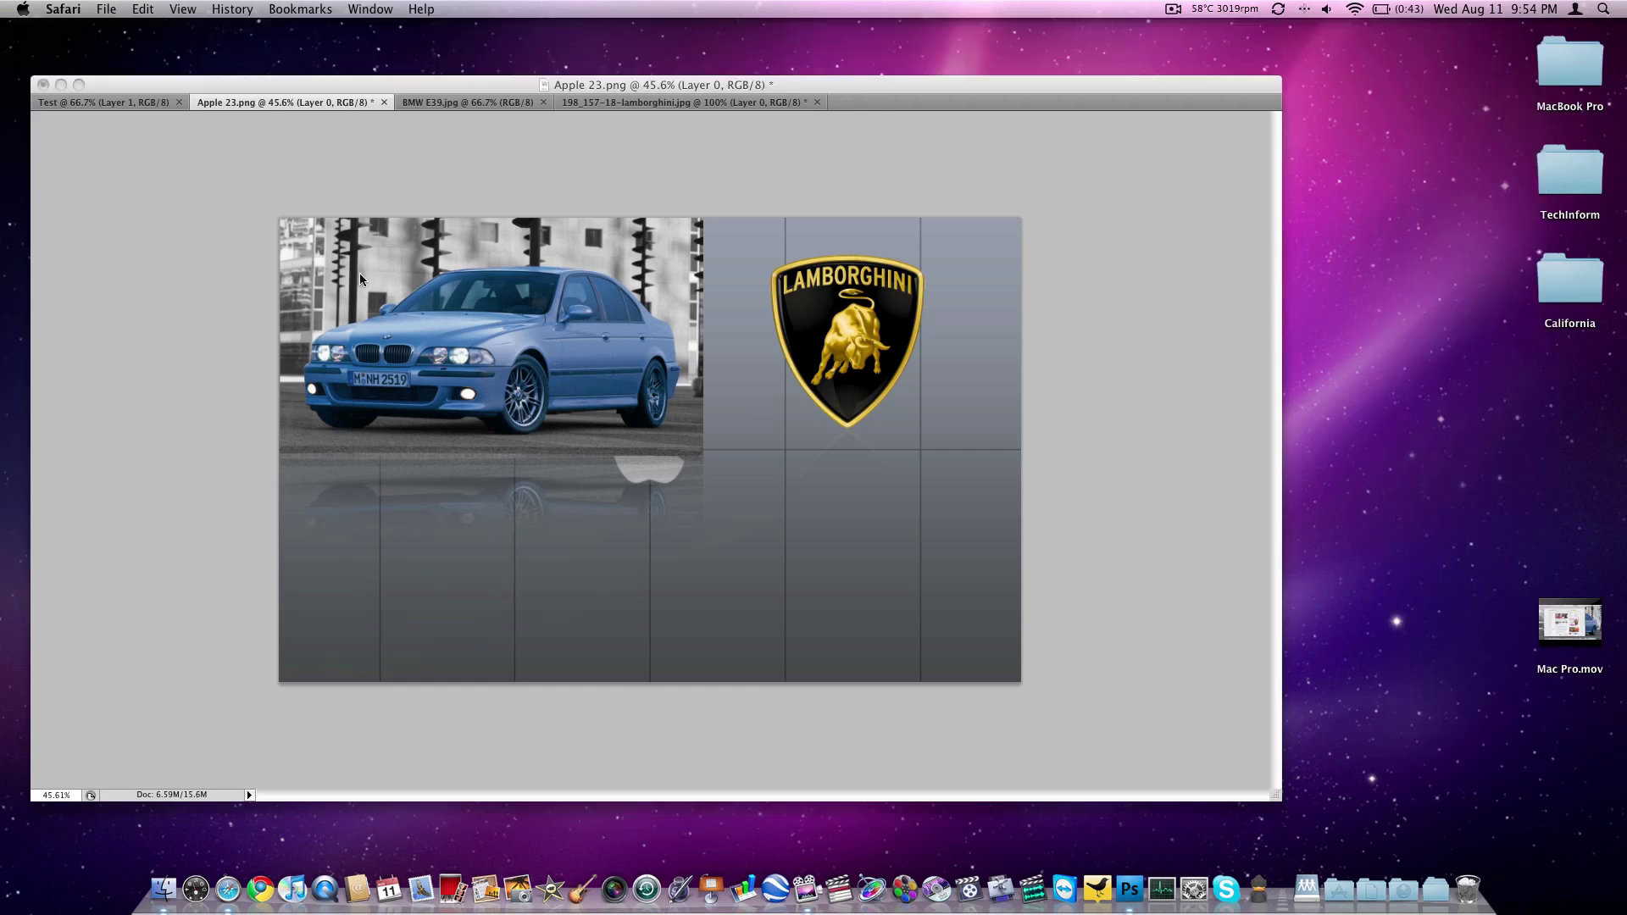
{"action": "left_click", "coordinate": [568, 84]}
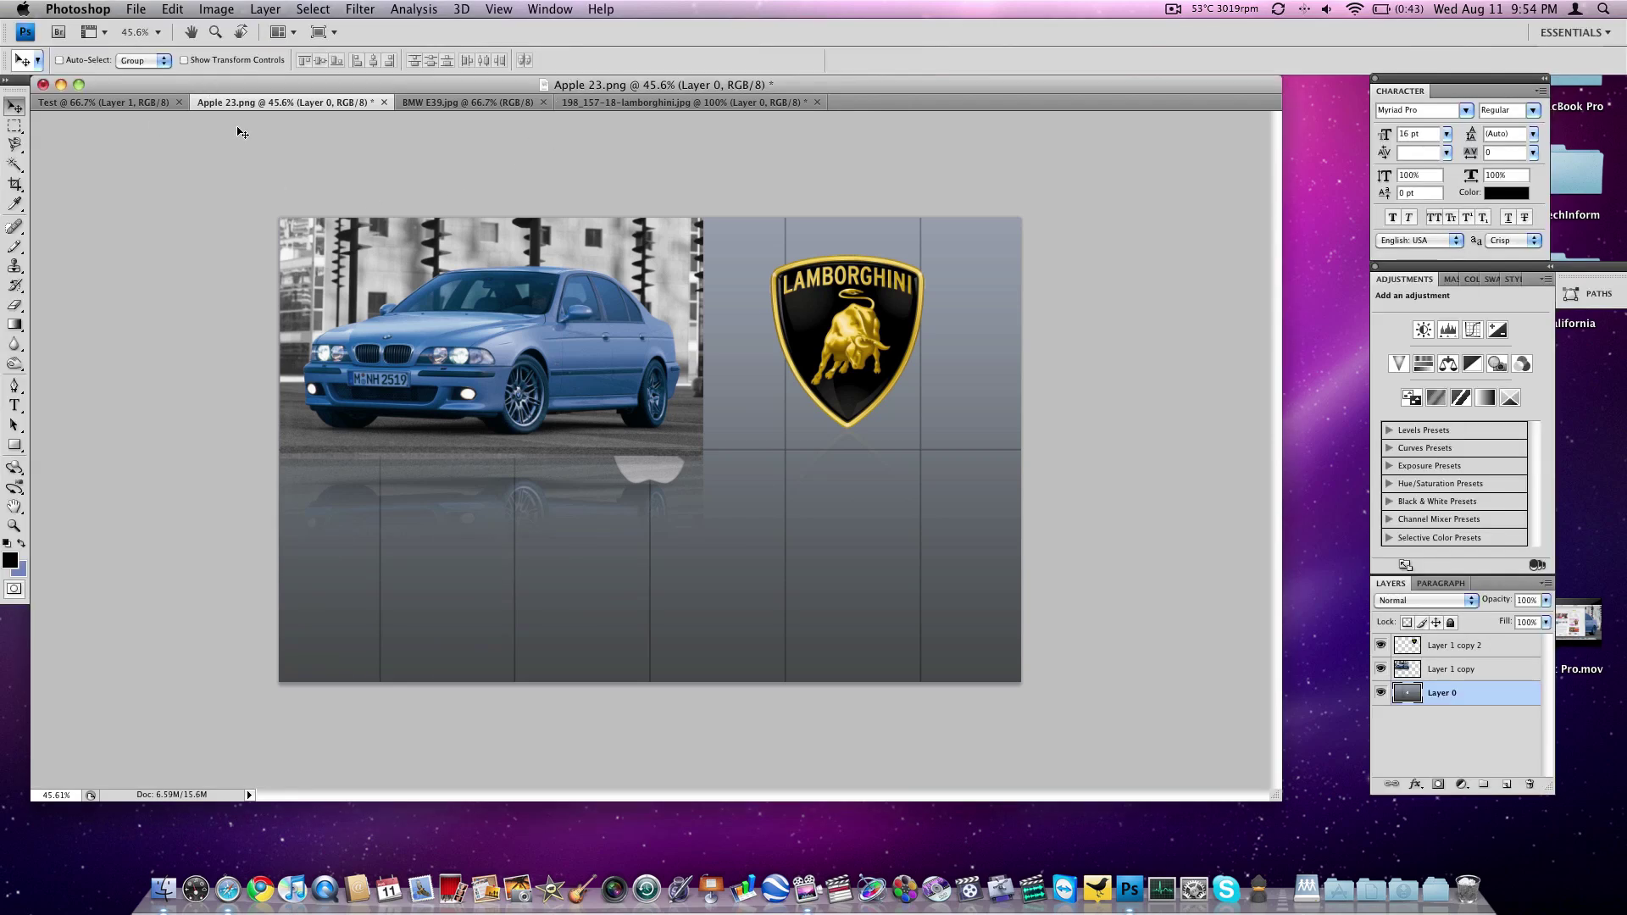
{"action": "left_click", "coordinate": [1173, 10]}
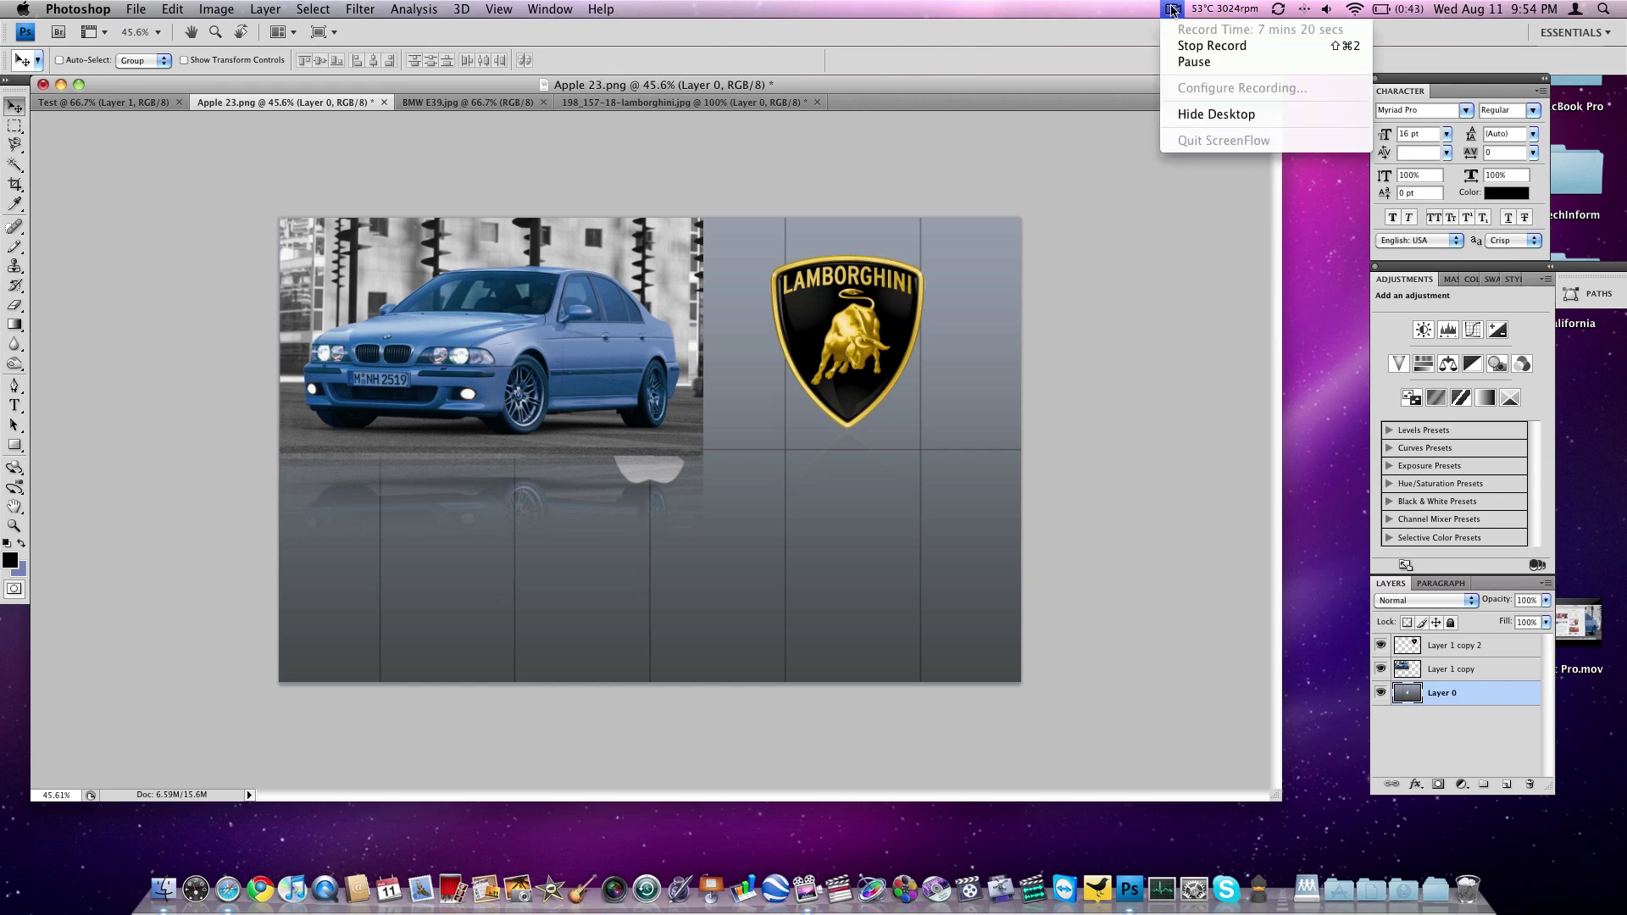